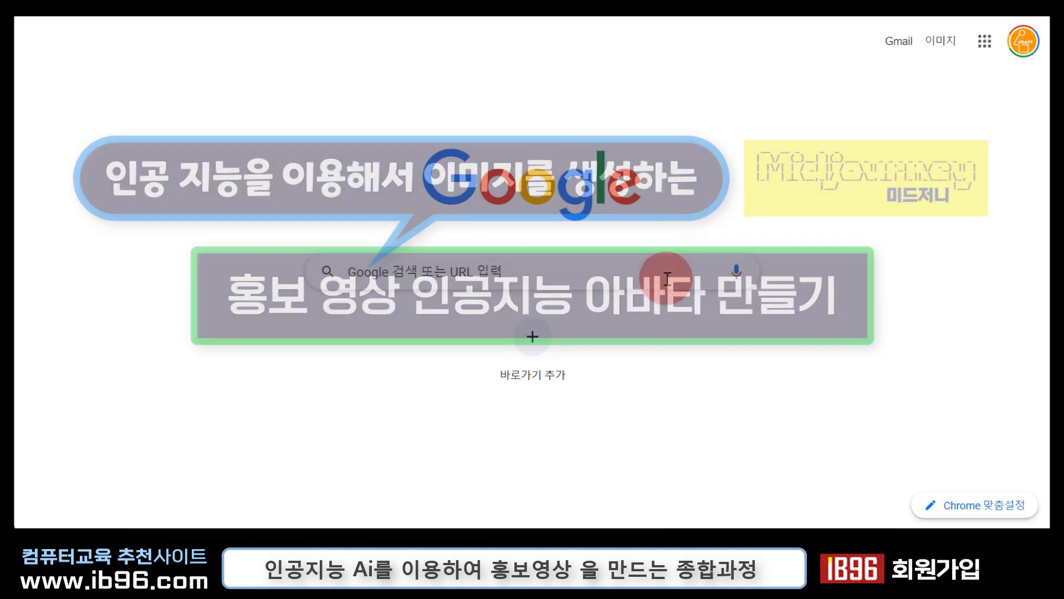
Search Google for midjourney and open the official midjourney.com website from the results.
left_click(524, 272)
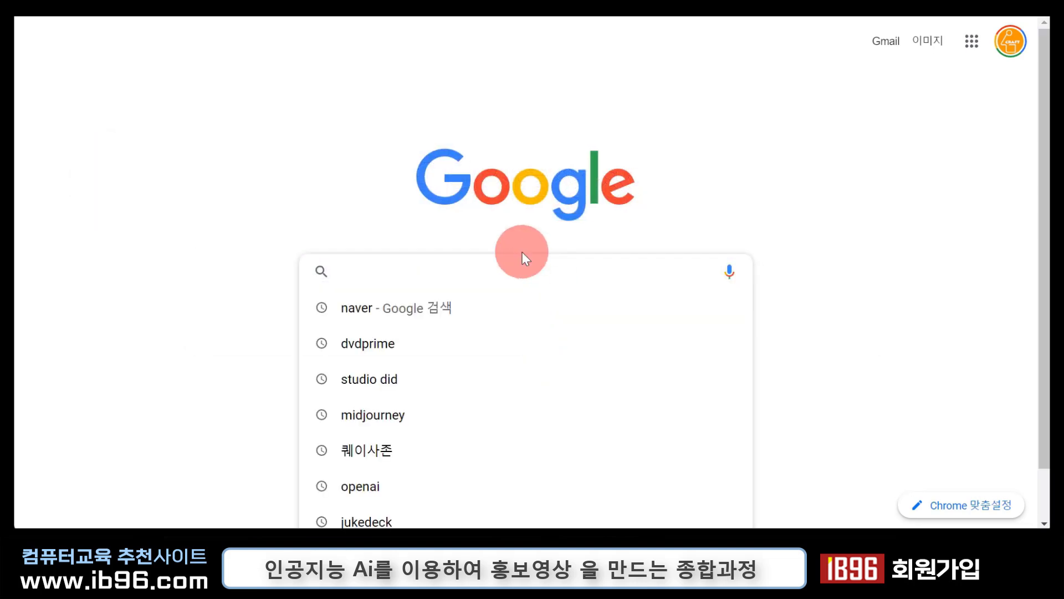
left_click(423, 417)
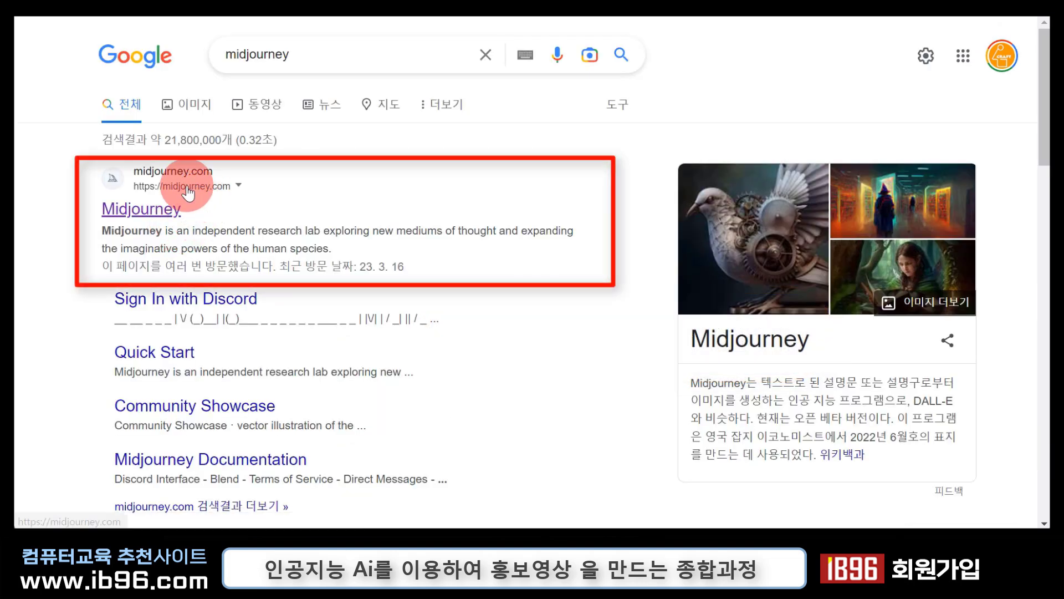
left_click(229, 190)
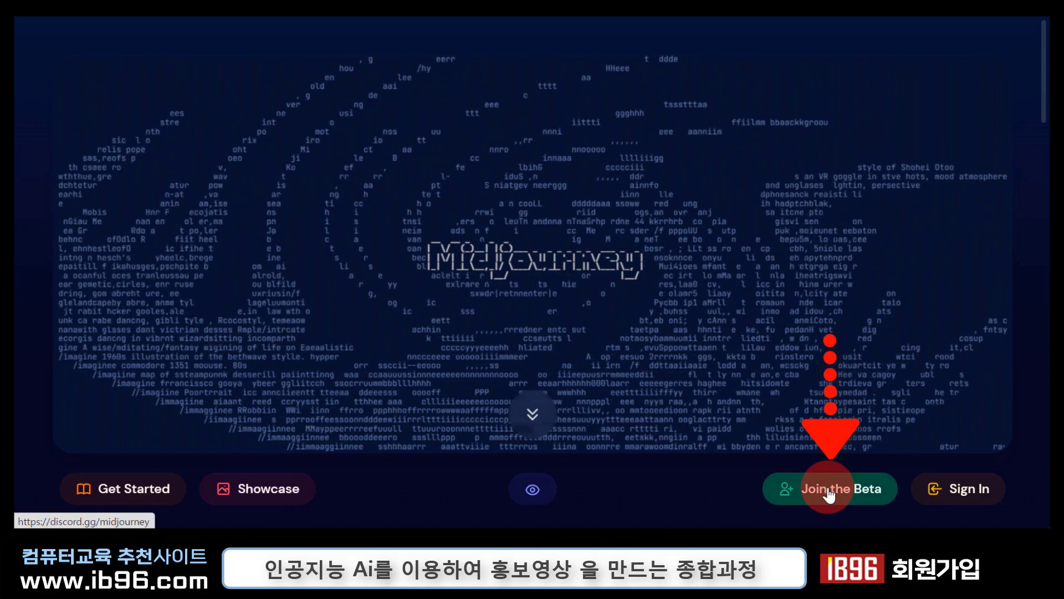
Join the Midjourney beta by accepting its Discord invitation, and open the Midjourney server.
left_click(829, 495)
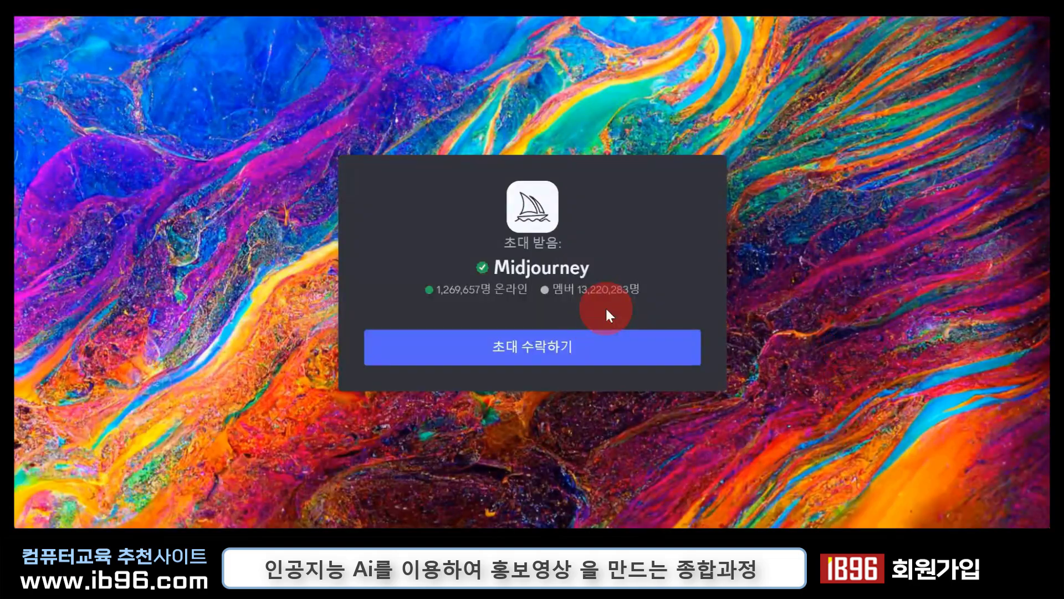
left_click(581, 351)
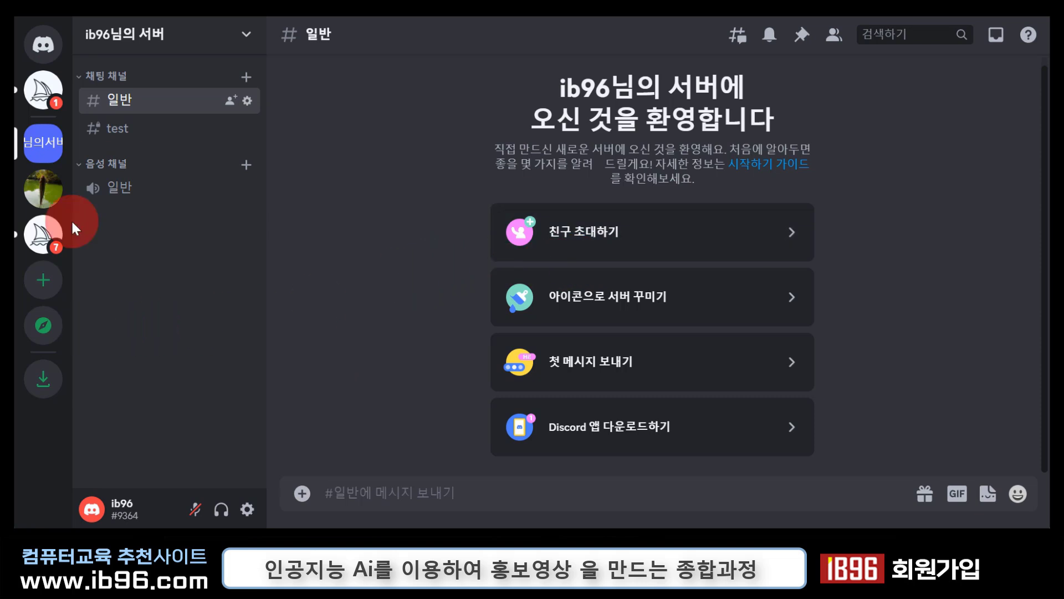
left_click(50, 240)
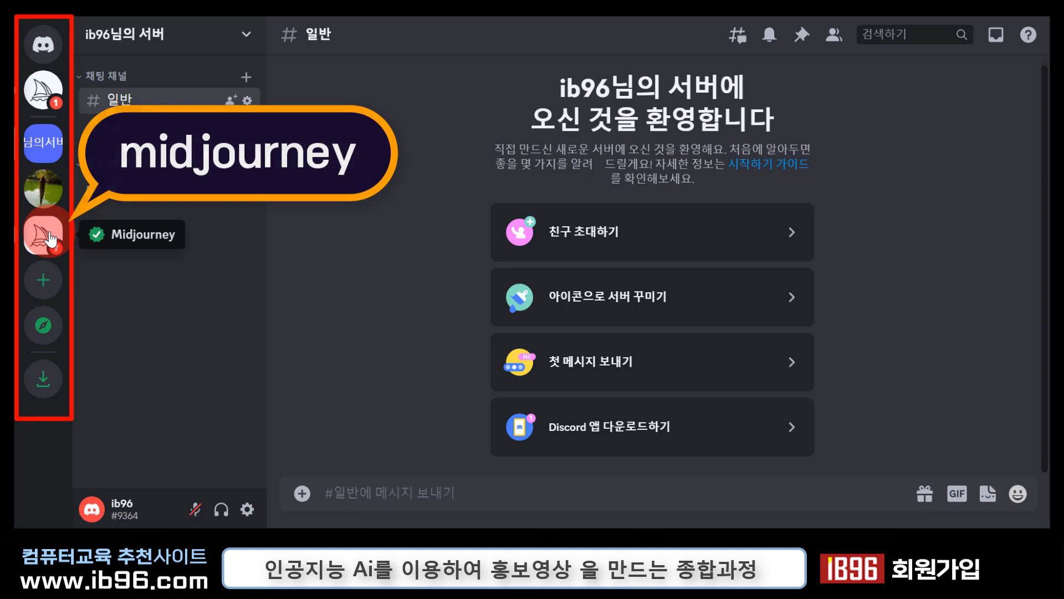
Look through the newbies-181 newcomer room and the images members have generated there.
type("/")
left_click(446, 277)
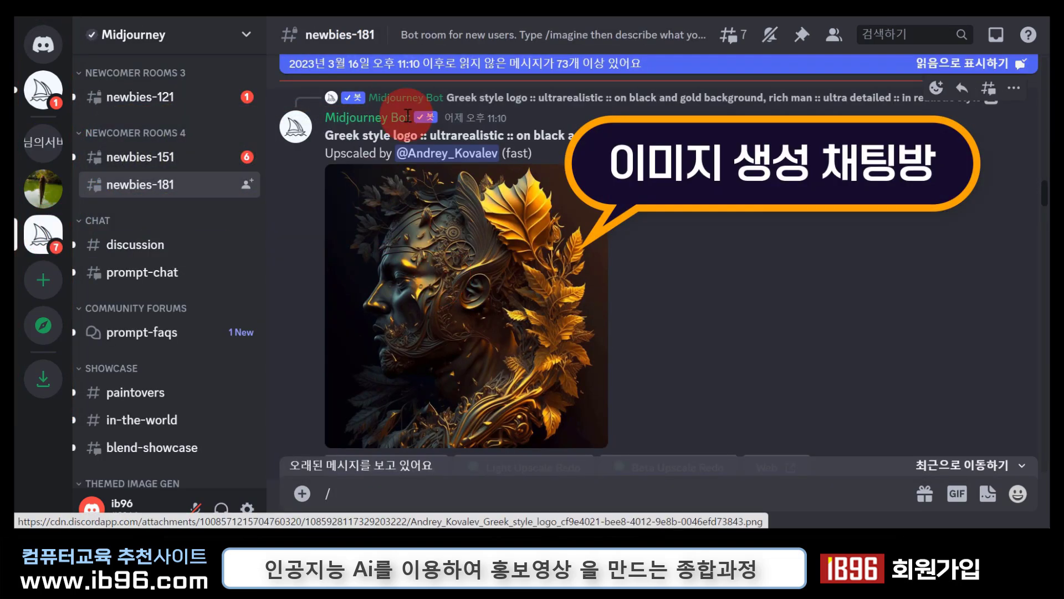
left_click(525, 244)
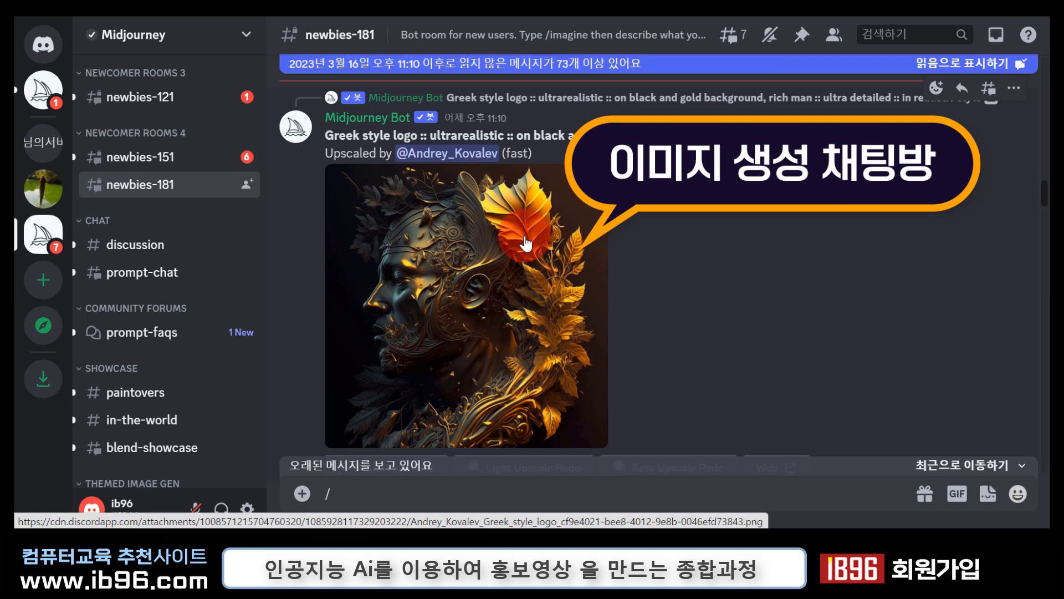
left_click(522, 244)
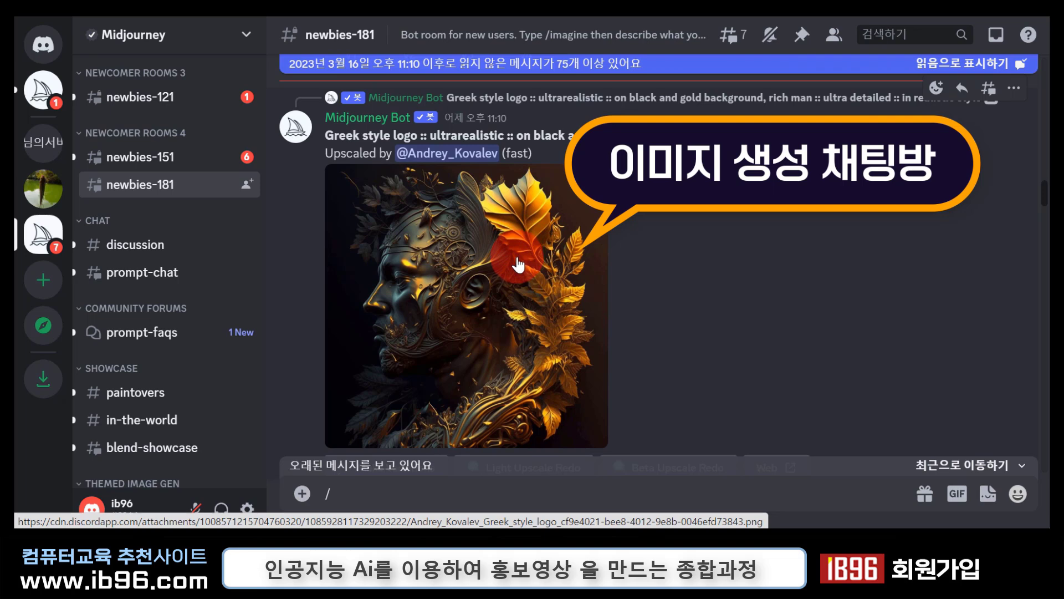
left_click(534, 489)
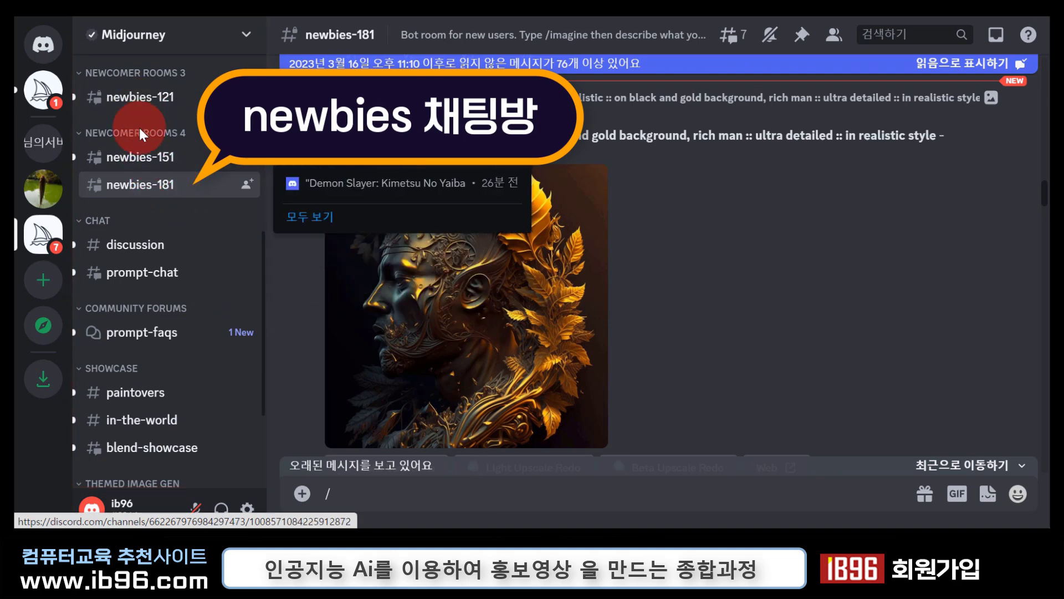
mouse_move(139, 187)
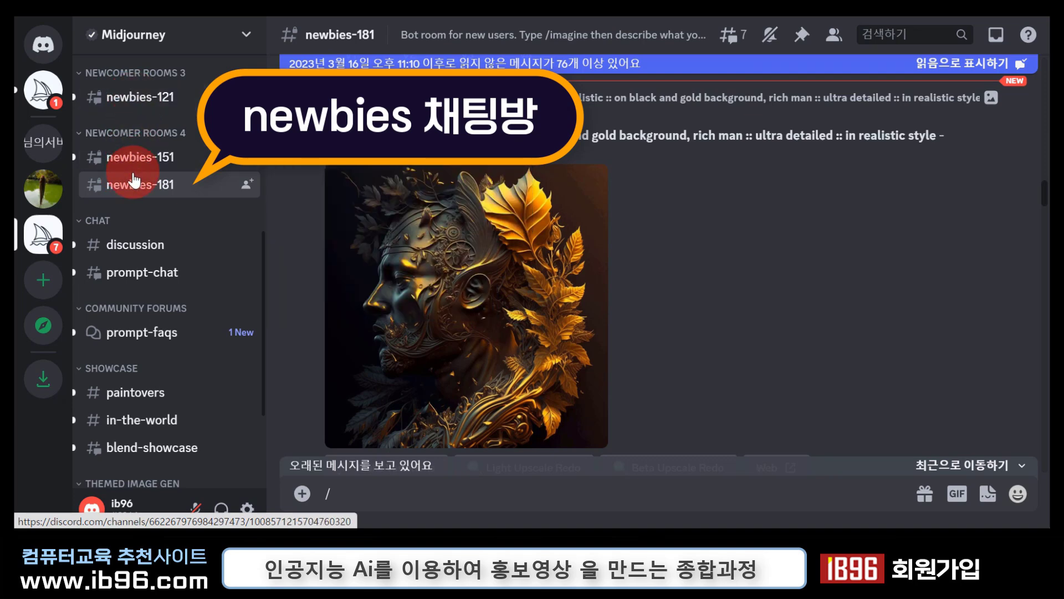
mouse_move(134, 159)
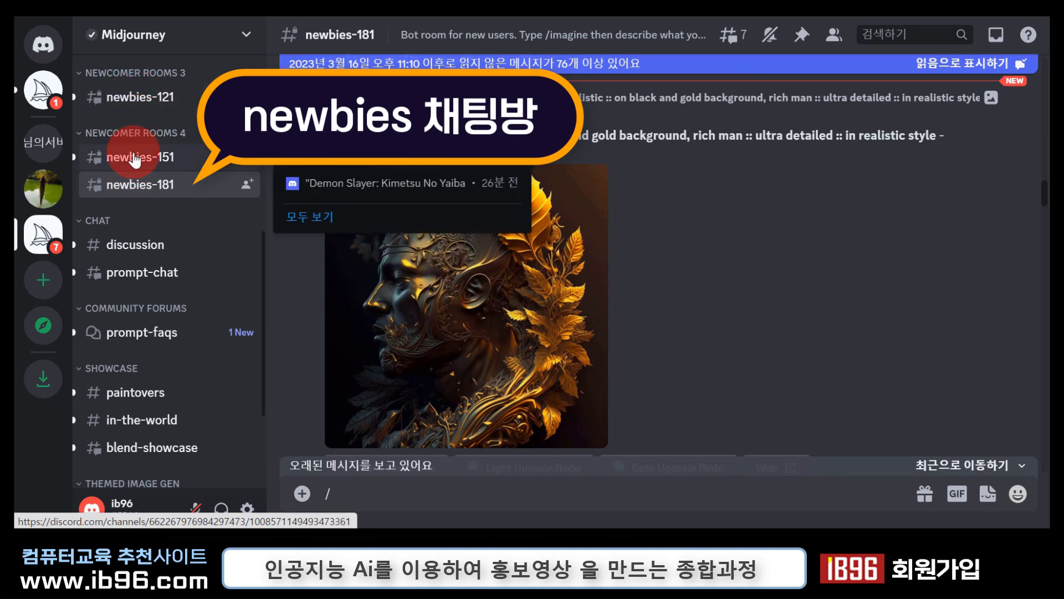
left_click(149, 190)
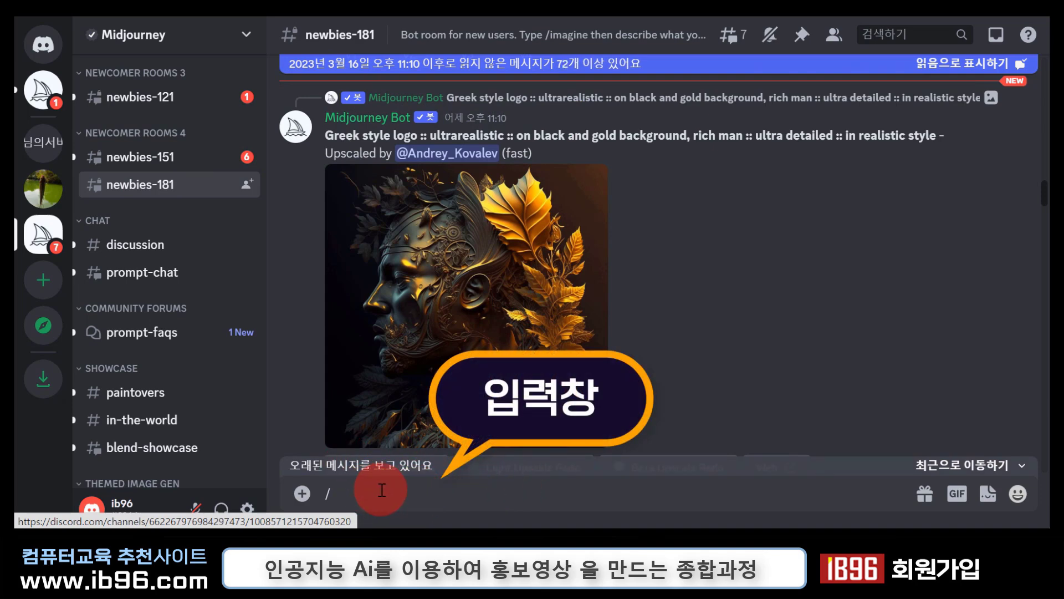
scroll(477, 341, "up", 5)
scroll(477, 341, "down", 4)
scroll(477, 340, "up", 5)
scroll(477, 340, "down", 3)
scroll(478, 342, "down", 5)
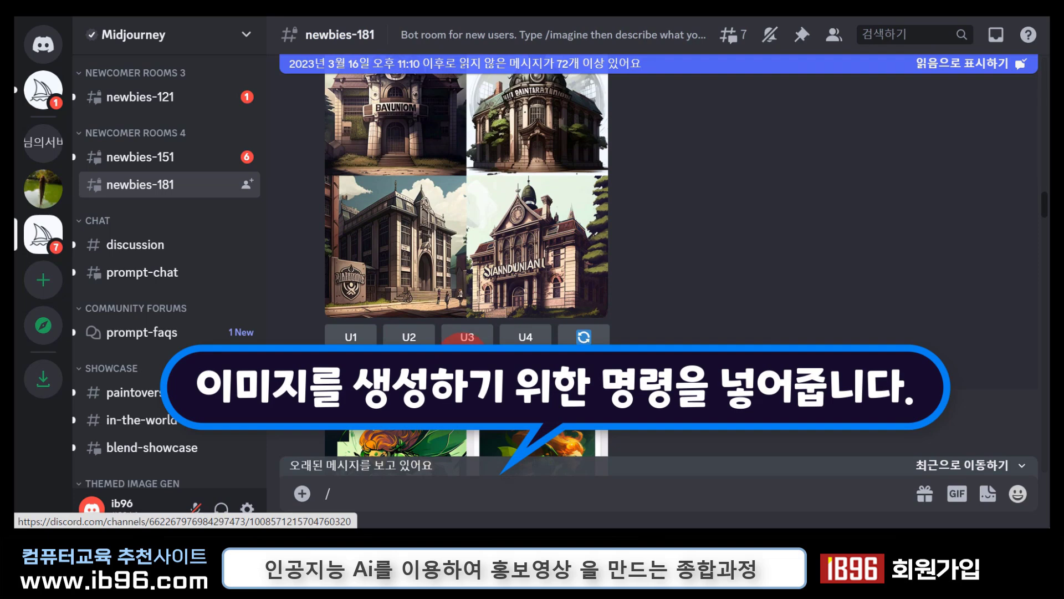
Prepare an /imagine command with the prompt describing a smiling k-pop idol girl in a black suit with white blouse, ending in --ar 1920:1080.
left_click(350, 496)
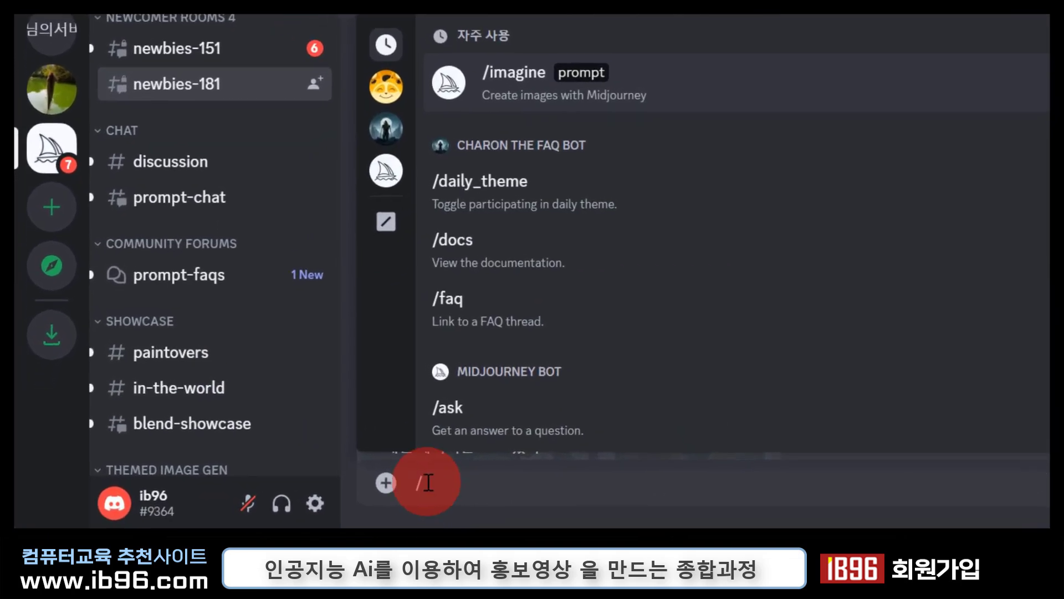
type("ima")
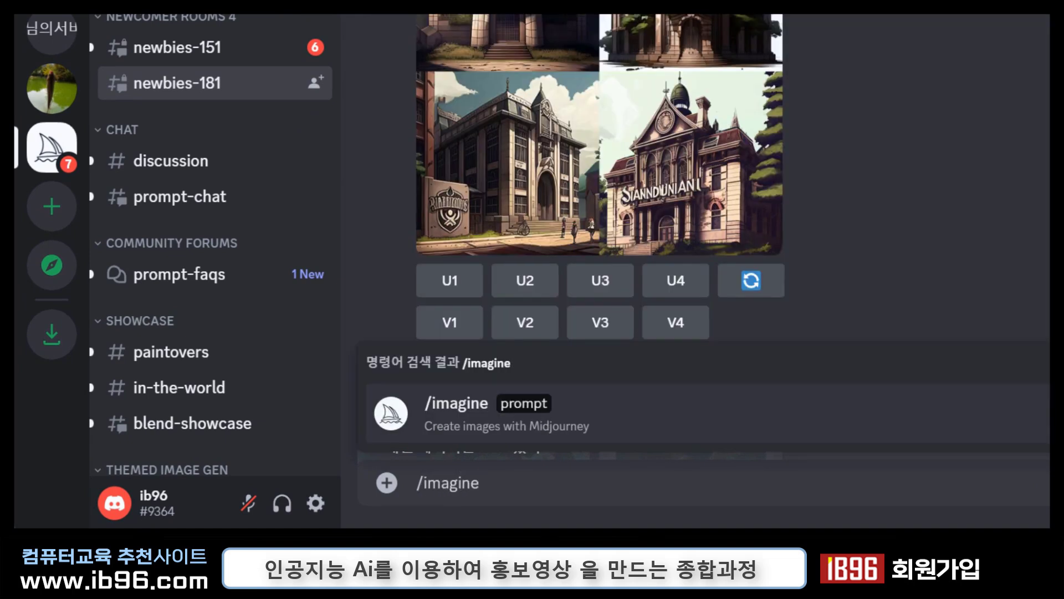
type("gine")
key("Tab")
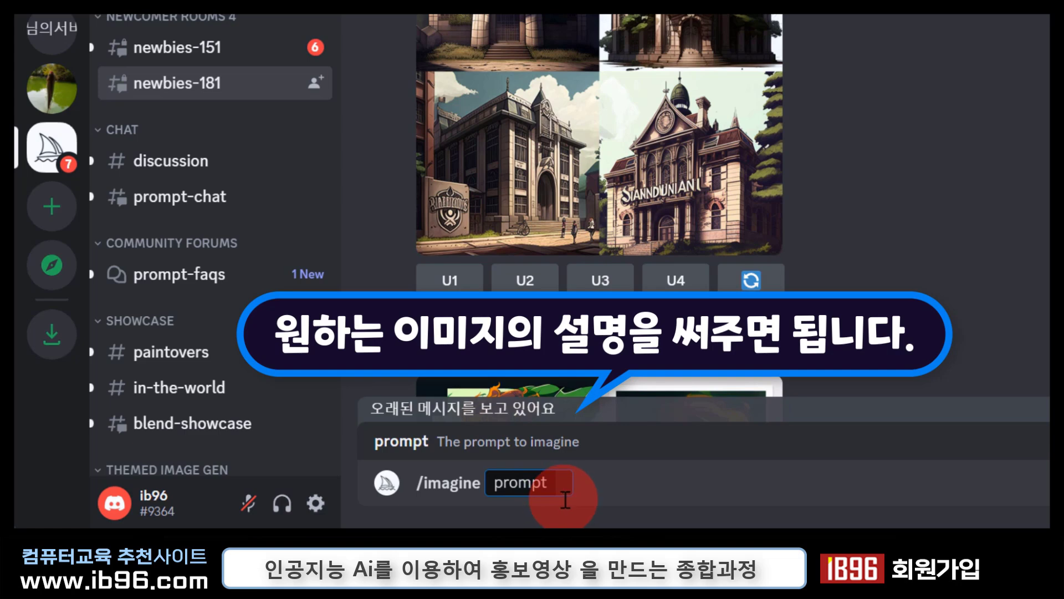
key("ctrl+v")
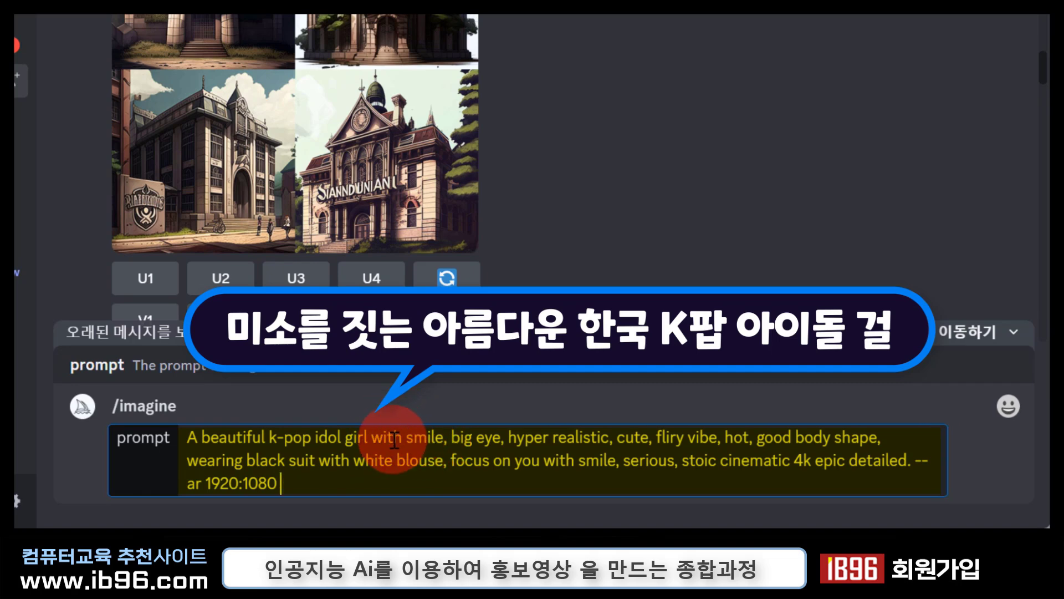
Review the prompt's wording, including big eye, fliry vibe, hot and detailed, and its --ar 1920:1080 aspect ratio parameter.
left_click_drag(501, 437, 449, 435)
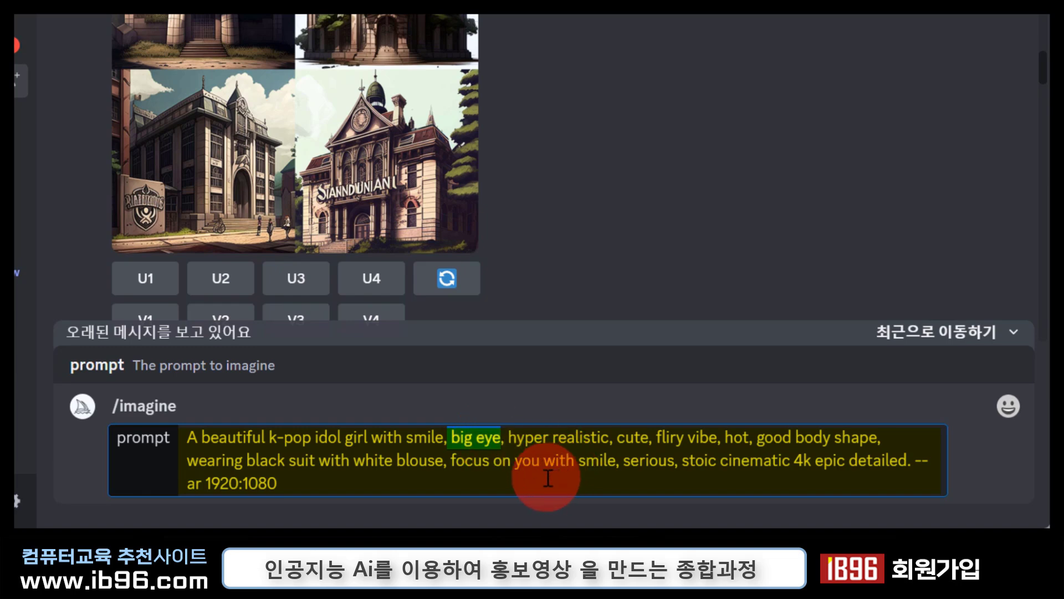
left_click(502, 437)
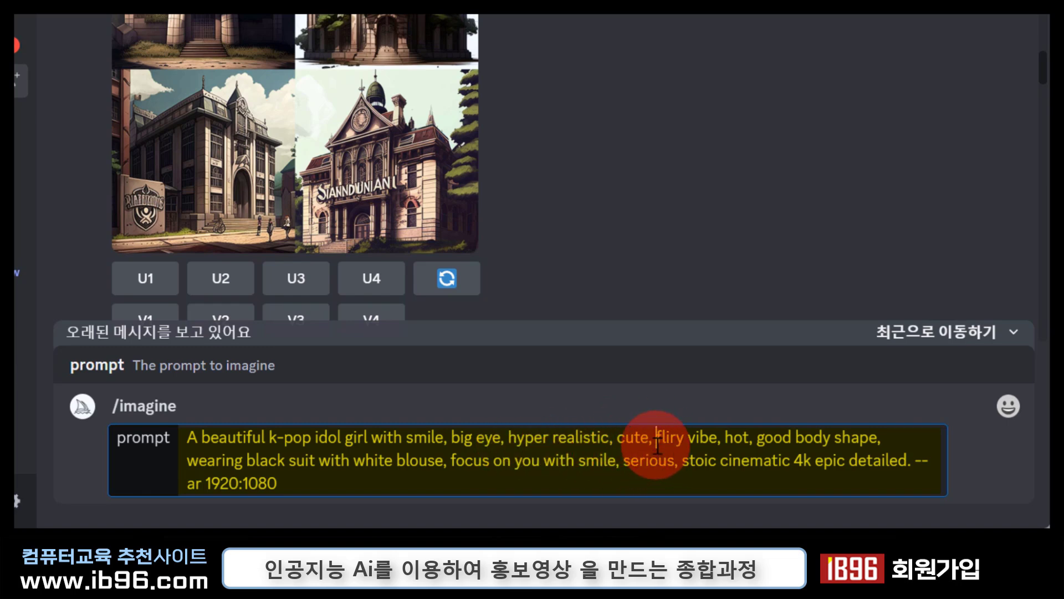
left_click_drag(656, 438, 743, 435)
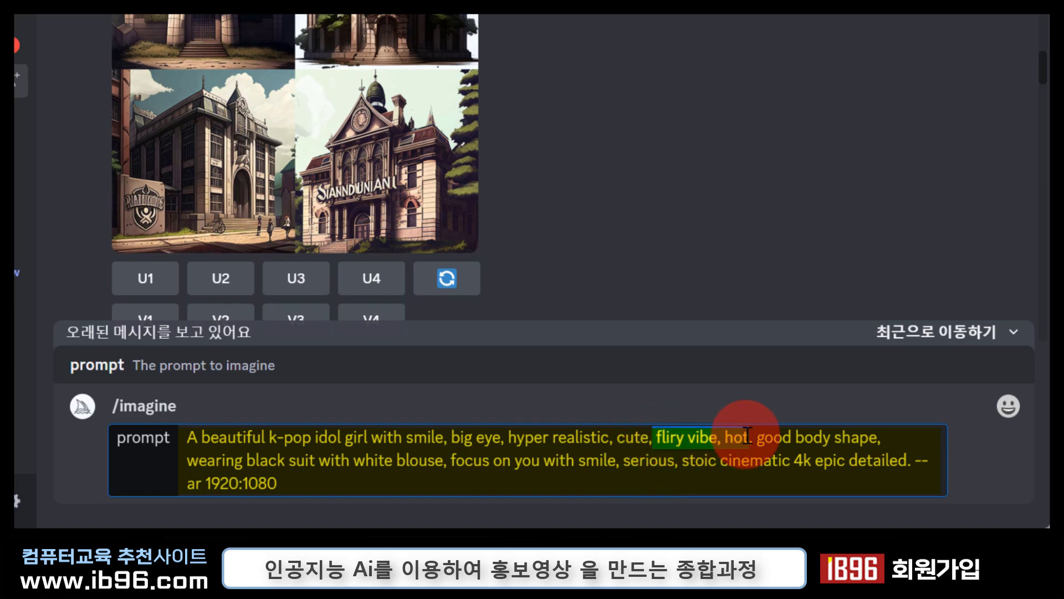
left_click(756, 438)
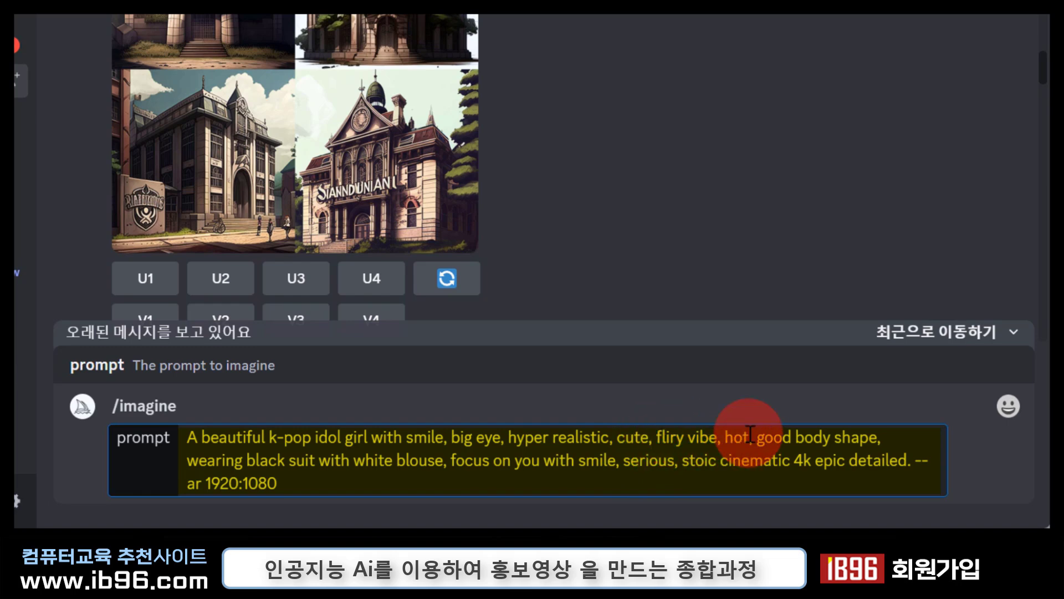
left_click_drag(751, 434, 660, 436)
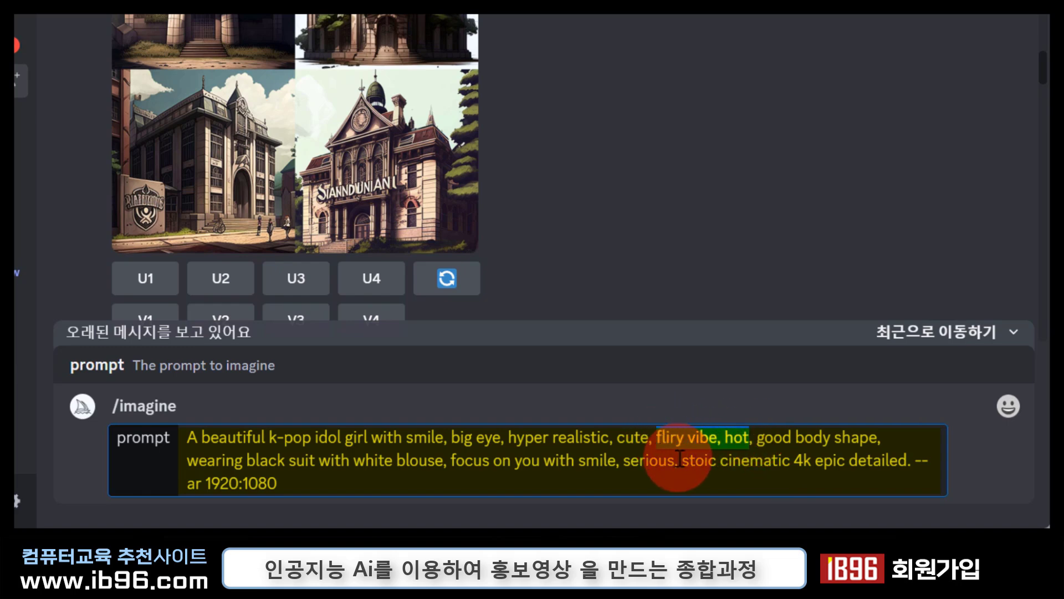
left_click(816, 486)
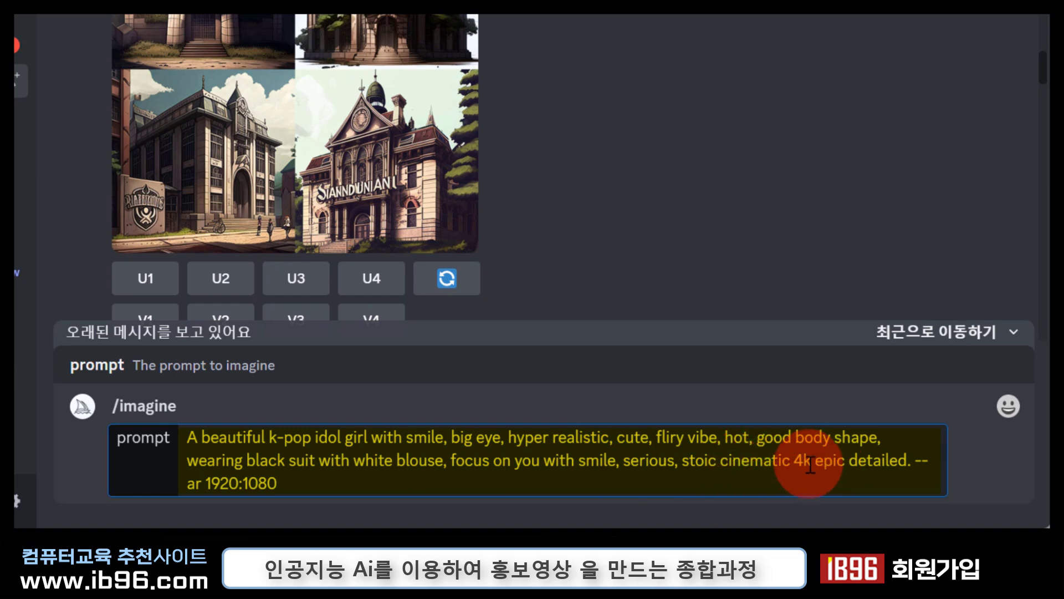
double_click(902, 456)
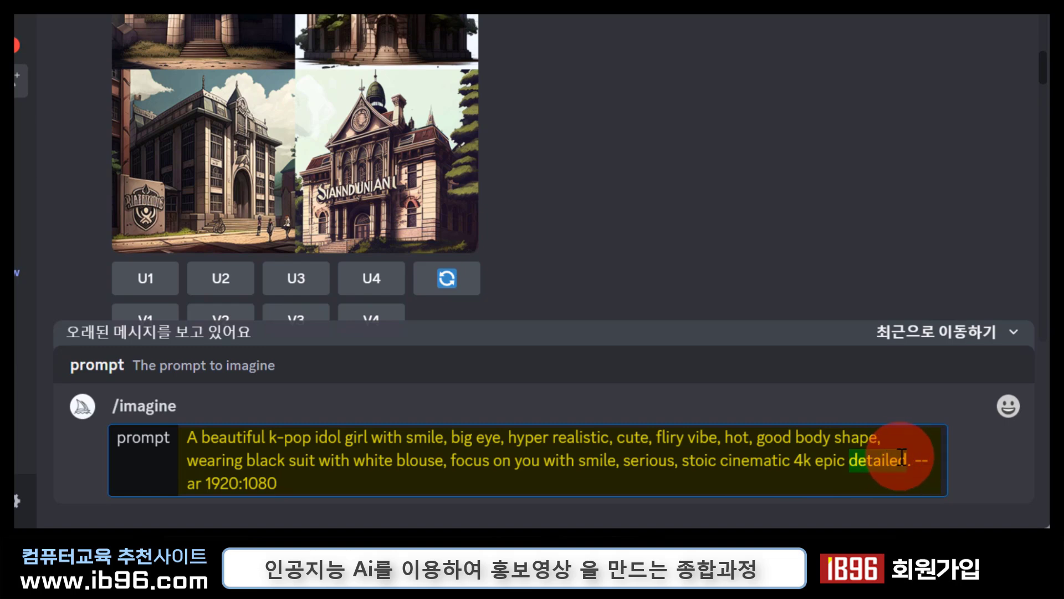
double_click(887, 459)
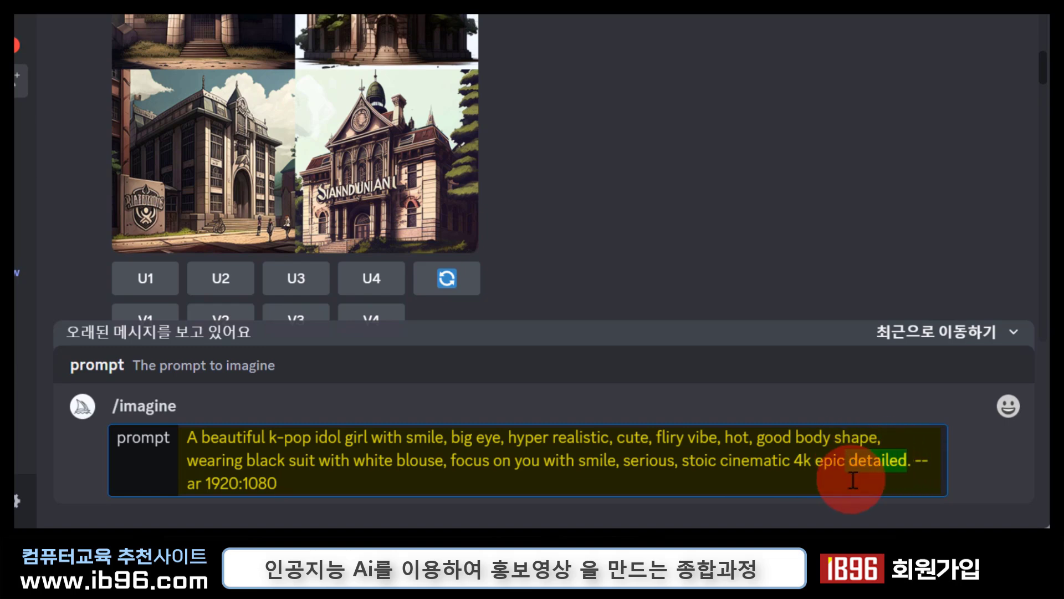
left_click(925, 459)
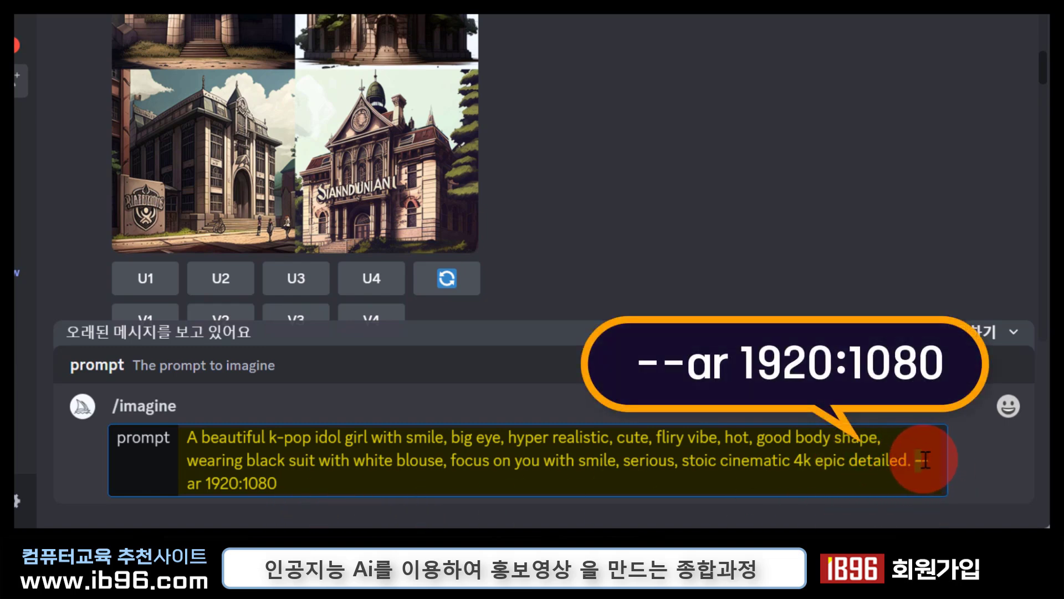
double_click(192, 480)
left_click_drag(278, 483, 217, 491)
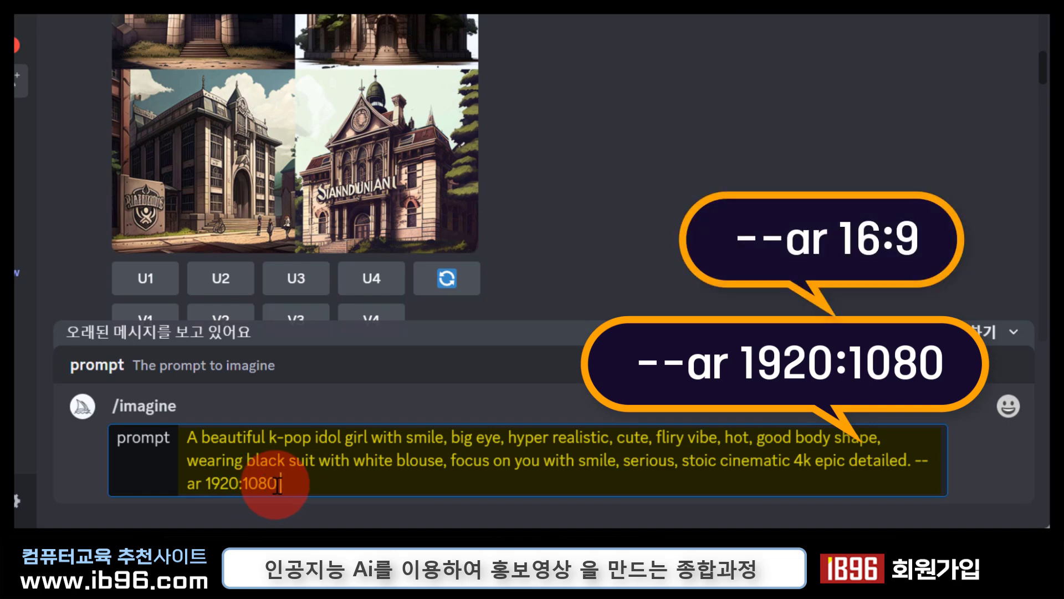
Submit the /imagine prompt in newbies-181 to generate the k-pop idol images.
key("Return")
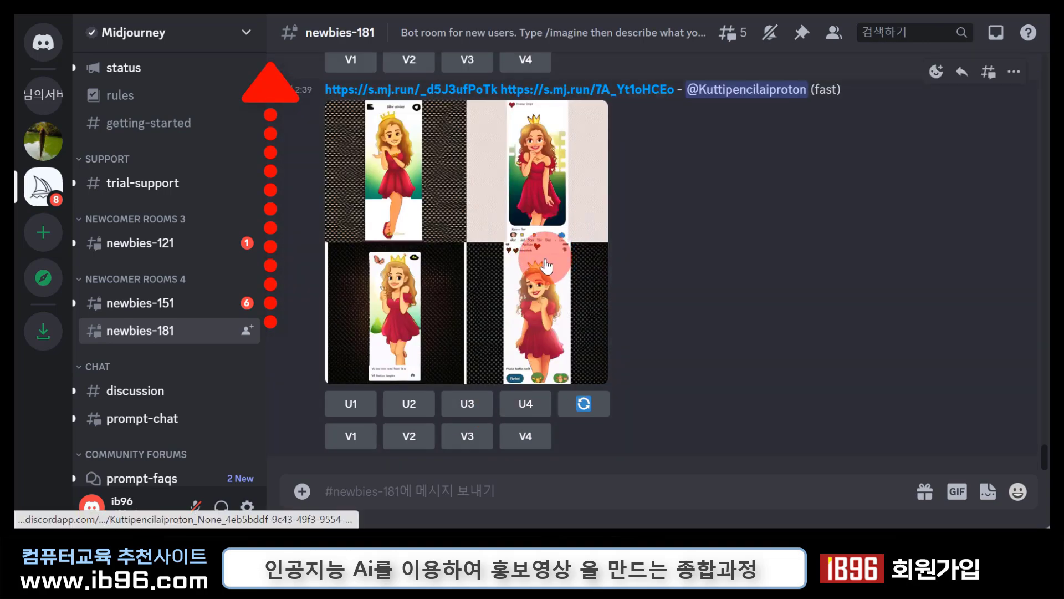
scroll(540, 196, "up", 5)
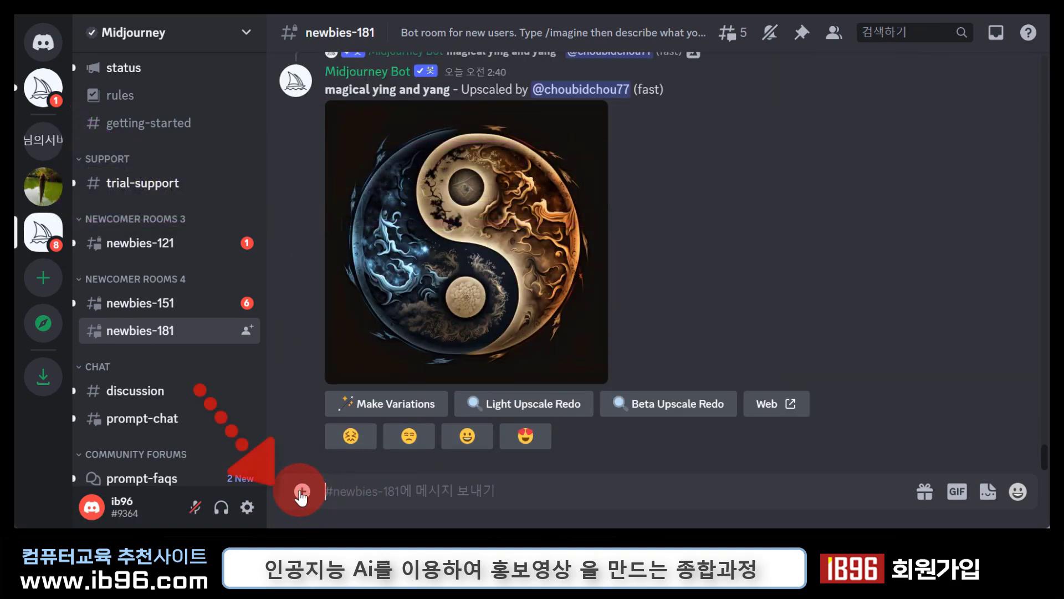
Browse the channel's app commands down to the Midjourney Bot's /subscribe command, then close the list.
left_click(302, 495)
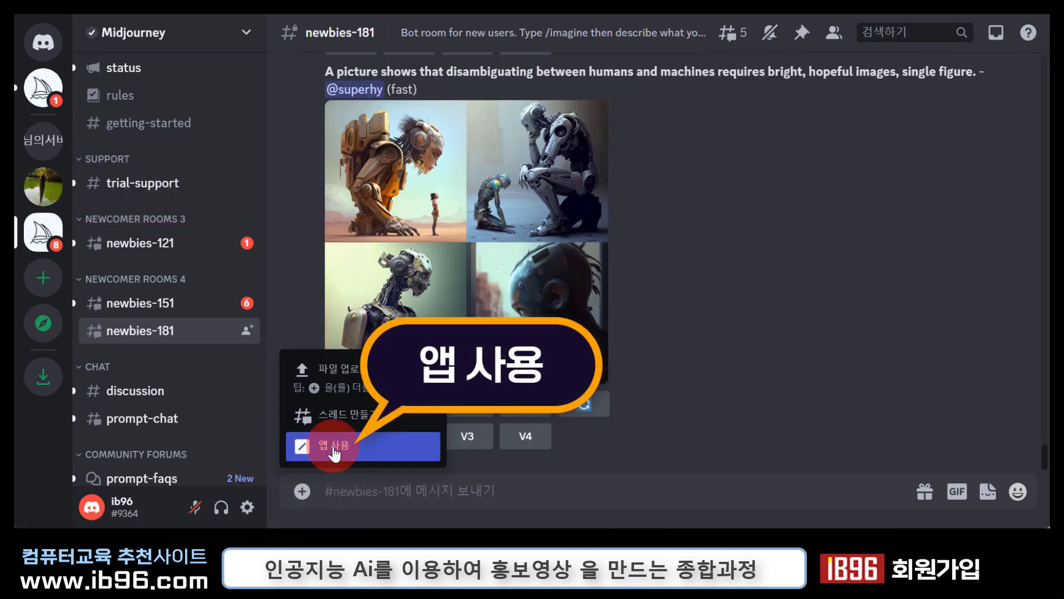
left_click(333, 452)
scroll(455, 342, "down", 15)
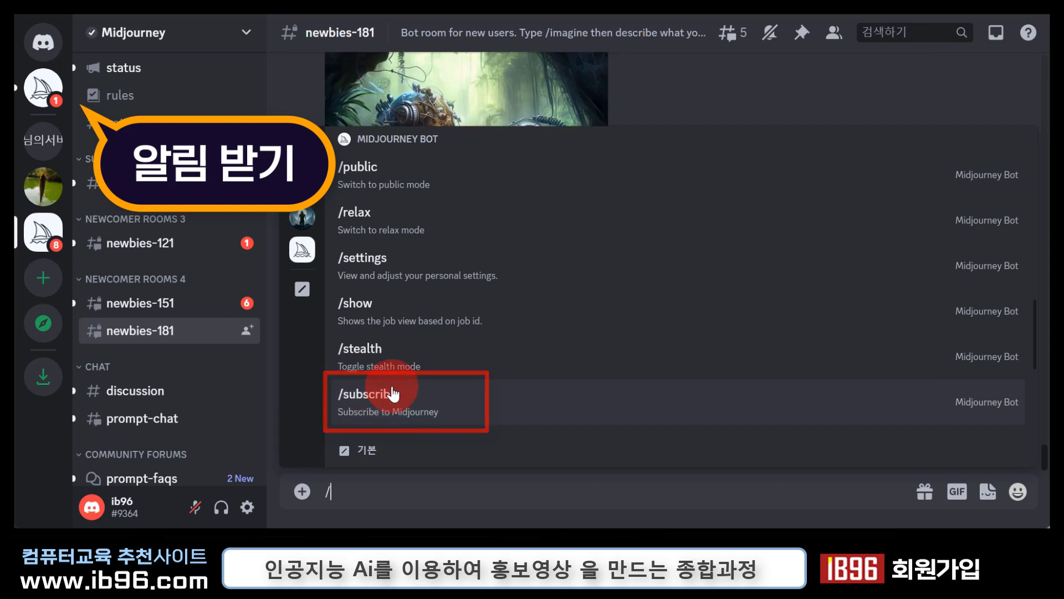
left_click(659, 82)
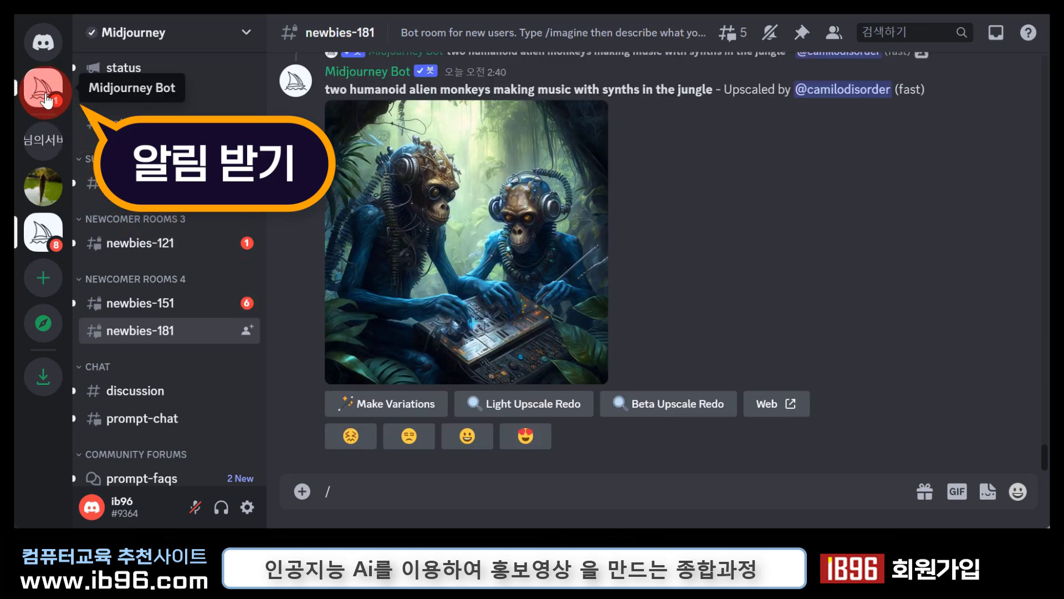
Open the Midjourney Bot's direct message and view the four generated k-pop idol images.
left_click(44, 93)
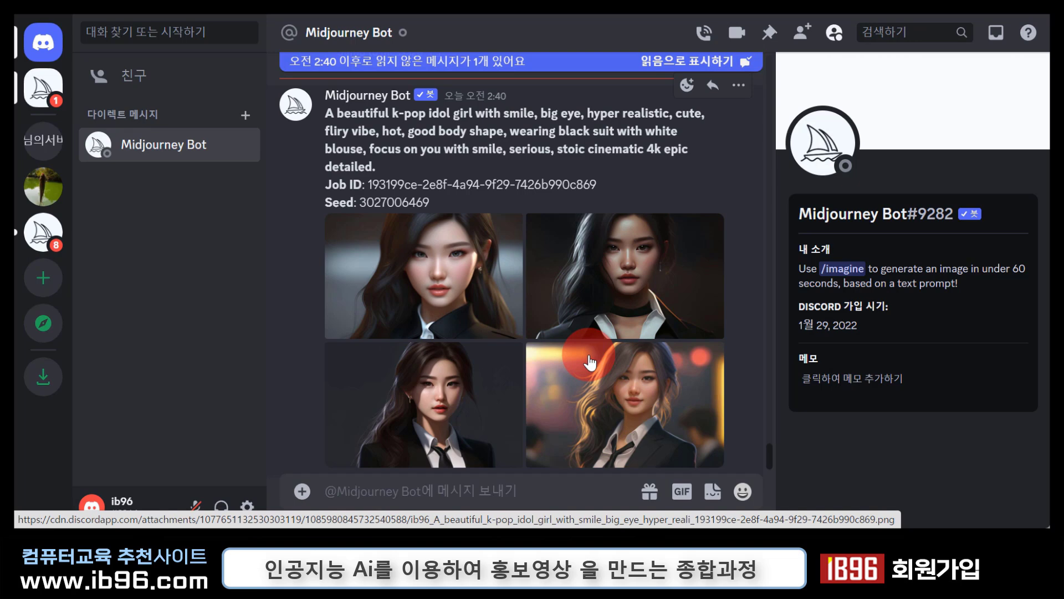
scroll(589, 362, "down", 1)
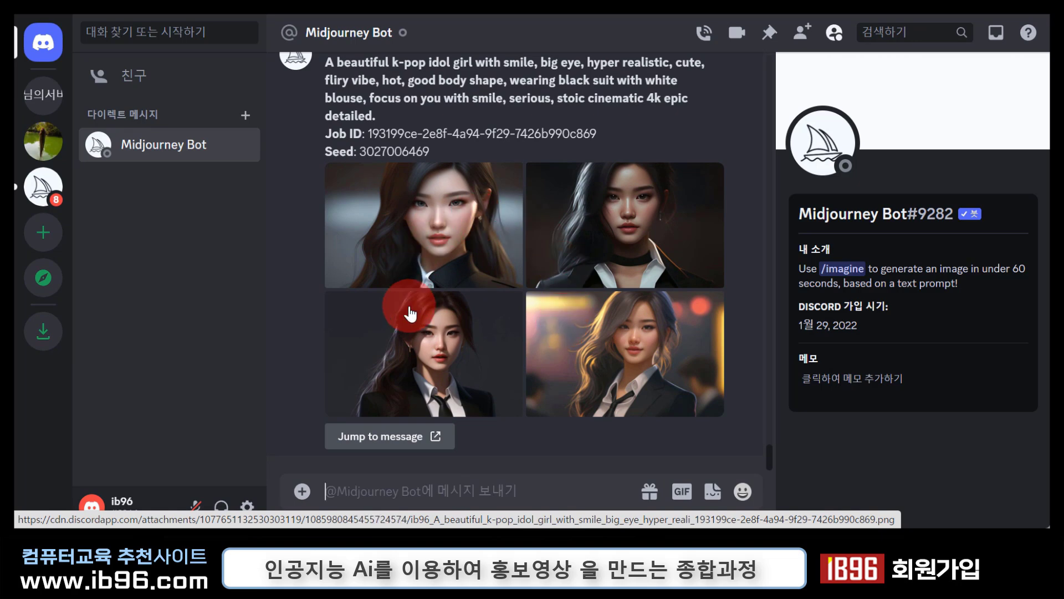
Jump from the bot's direct message to the original k-pop idol image post in newbies-181 and view its four images.
left_click(436, 442)
type("/")
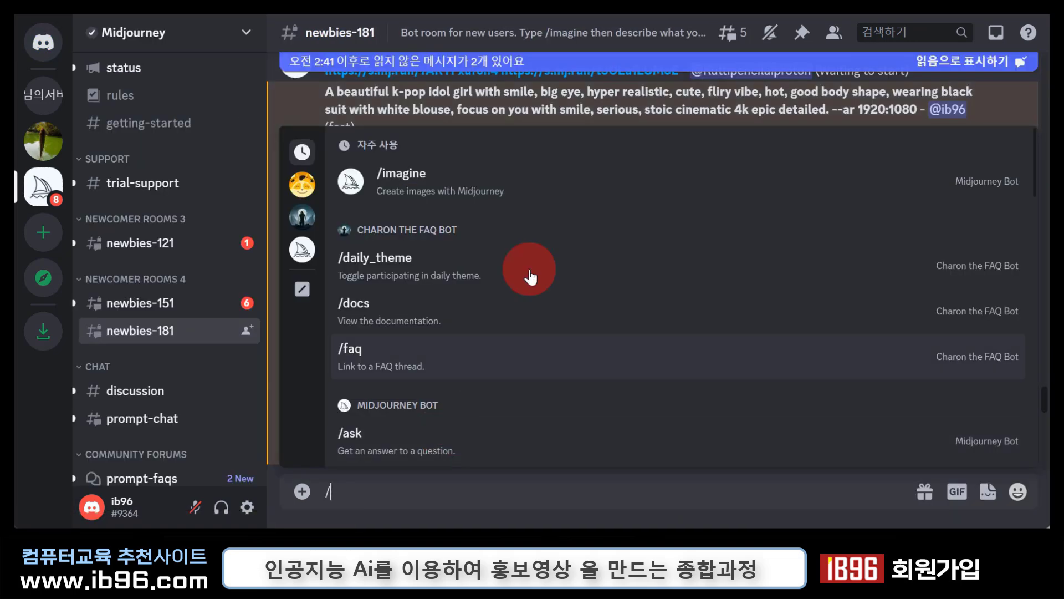
left_click(268, 107)
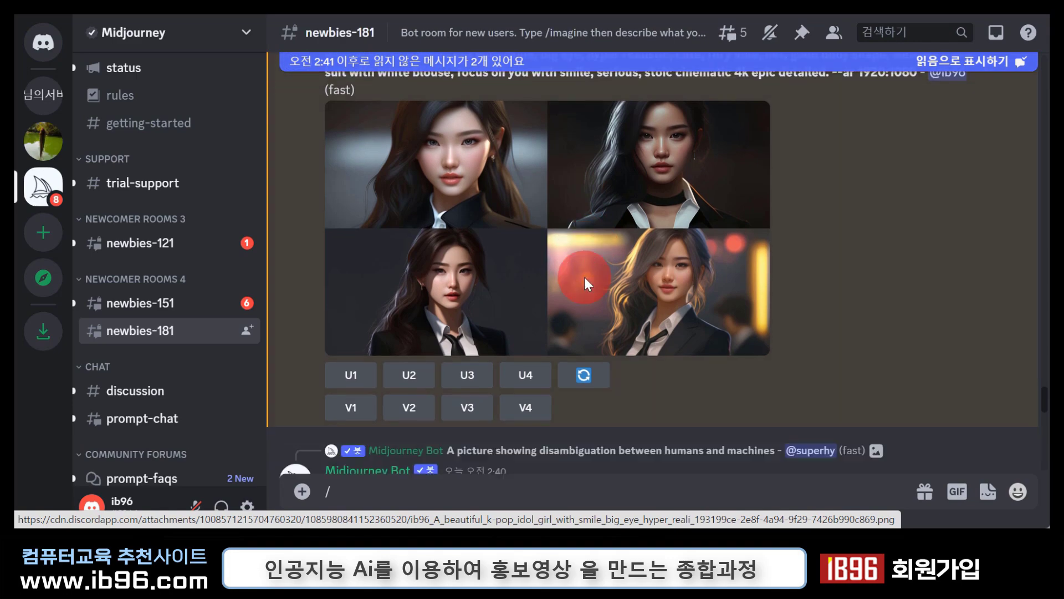
scroll(584, 275, "up", 10)
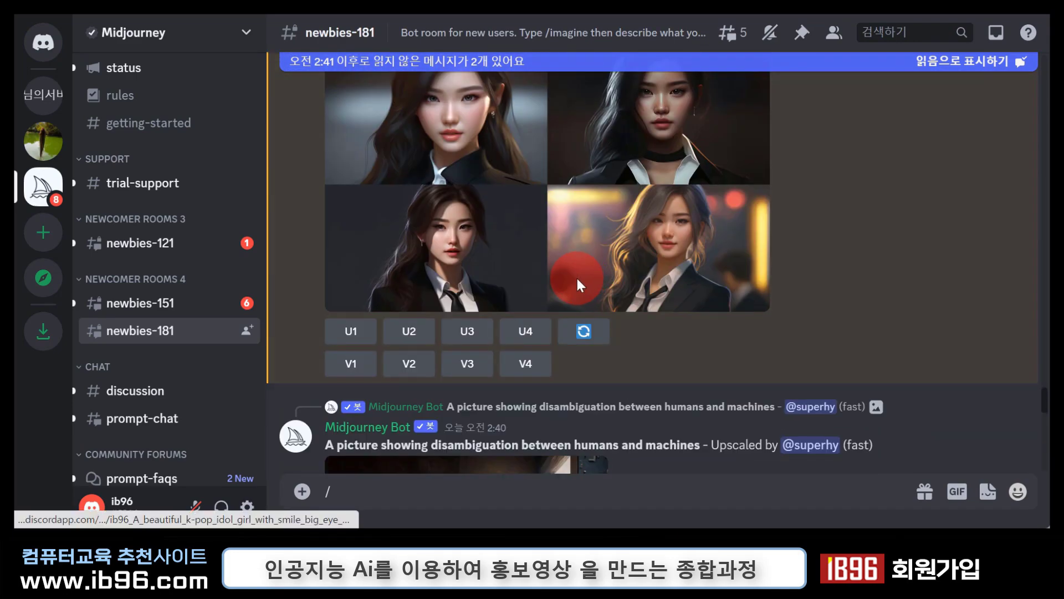
scroll(577, 278, "up", 2)
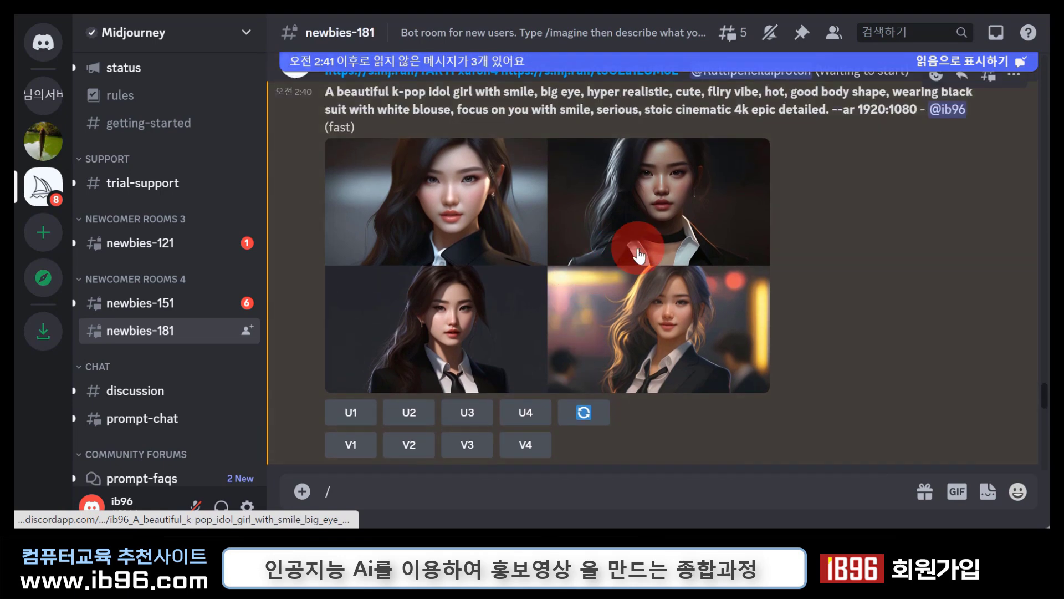
Enlarge the four-image k-pop idol grid, view it at full size in the browser, and close it.
left_click(575, 252)
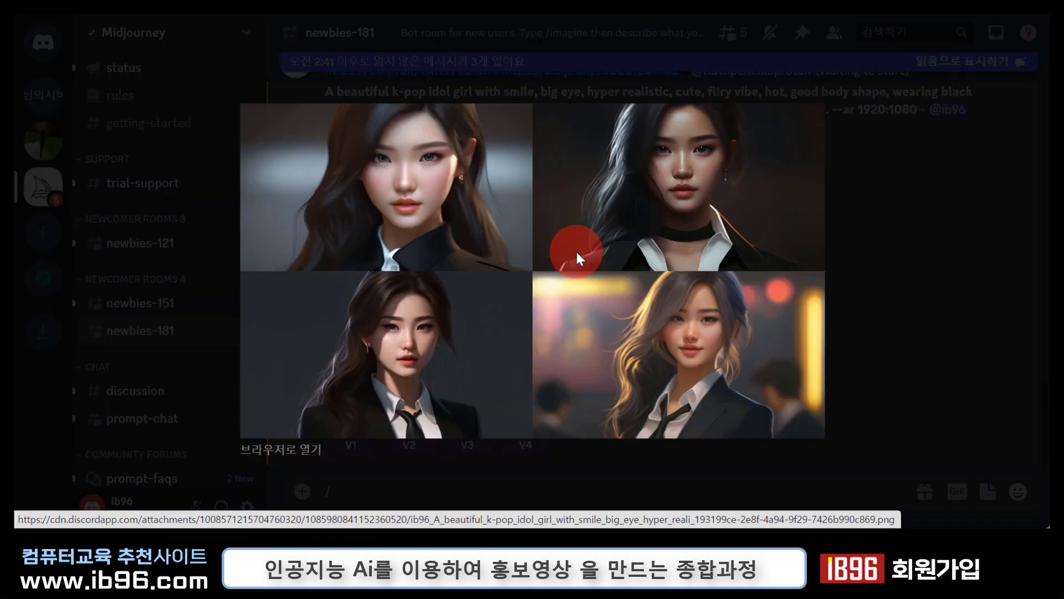
left_click(297, 450)
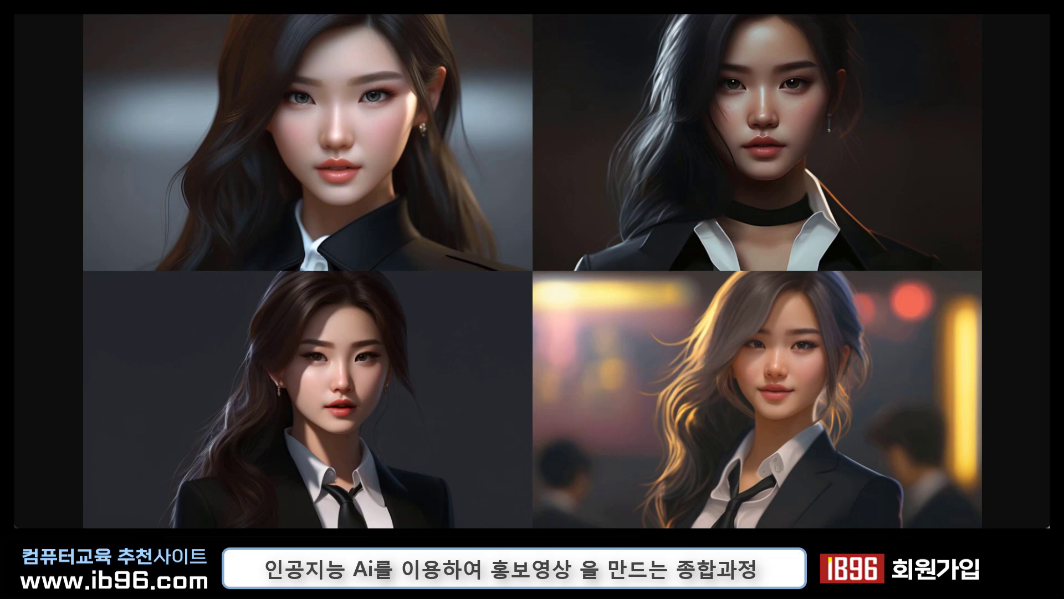
key("ctrl+w")
key("Escape")
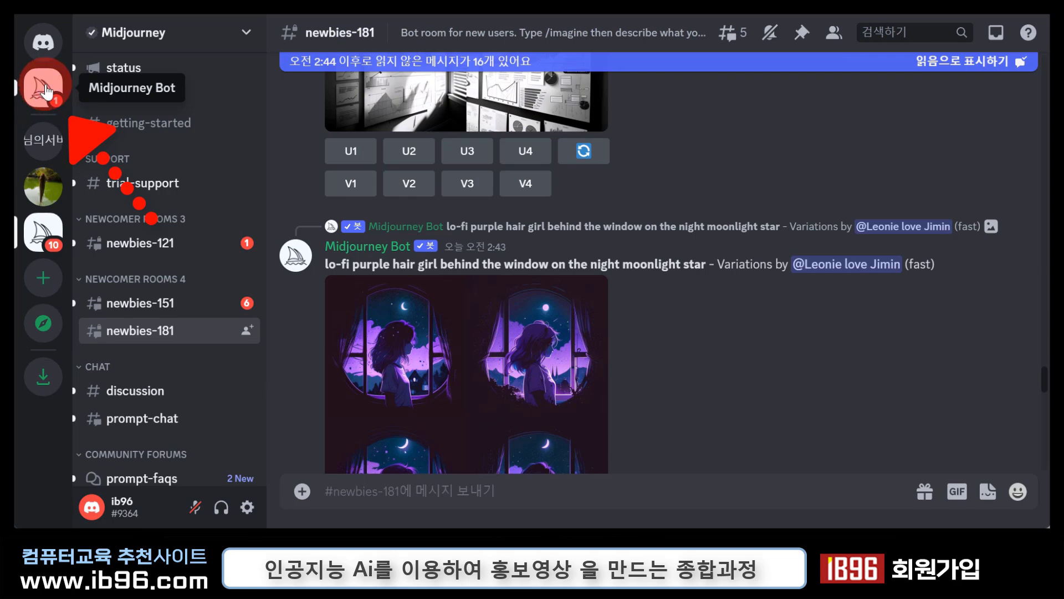
Find the upscaled blonde idol image among the inbox mentions and go to its original message in newbies-181.
left_click(46, 90)
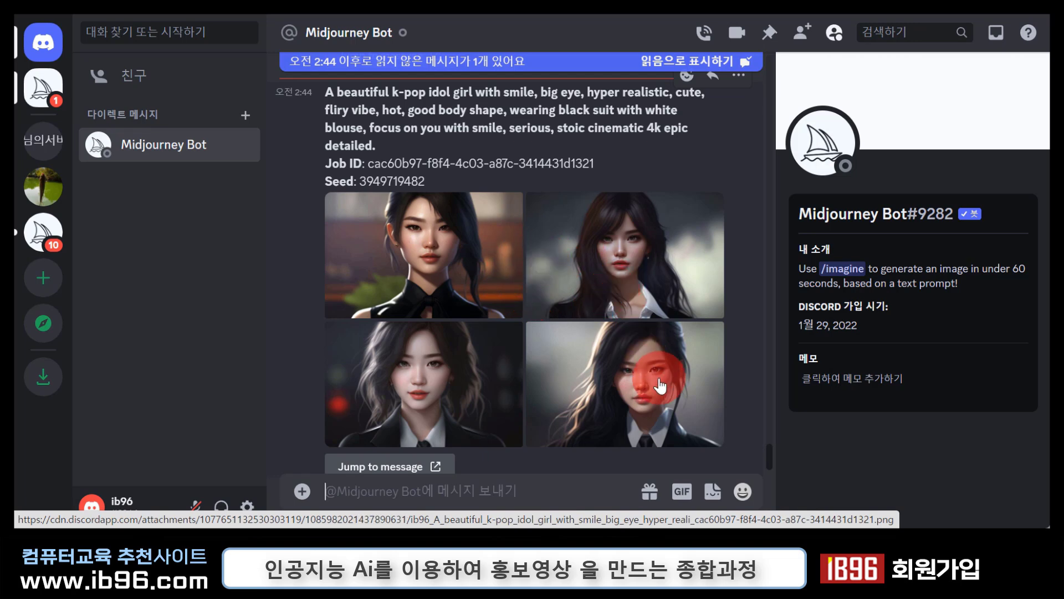
key("ctrl+i")
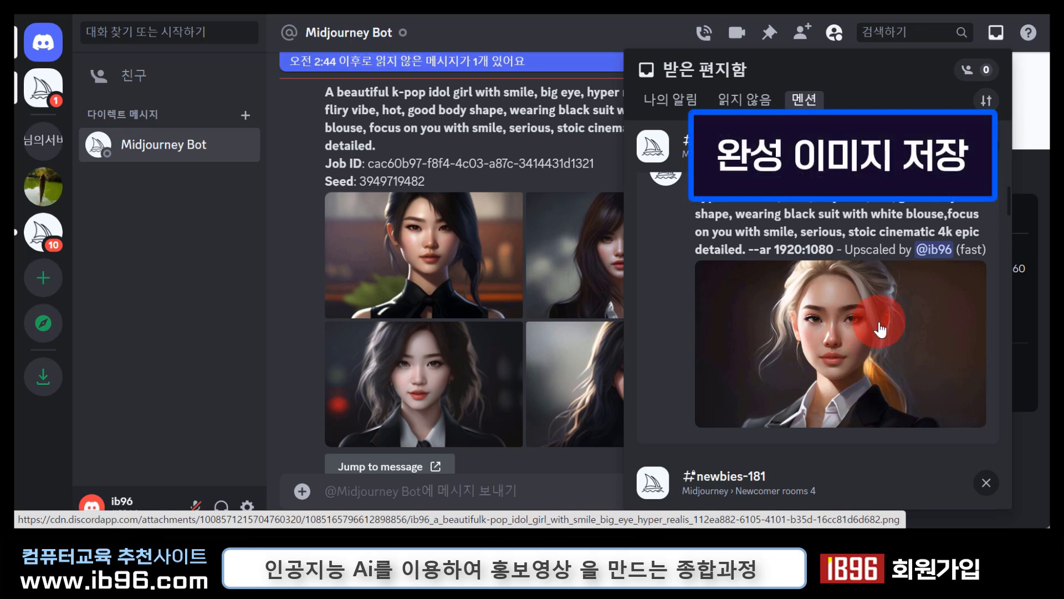
scroll(925, 208, "up", 2)
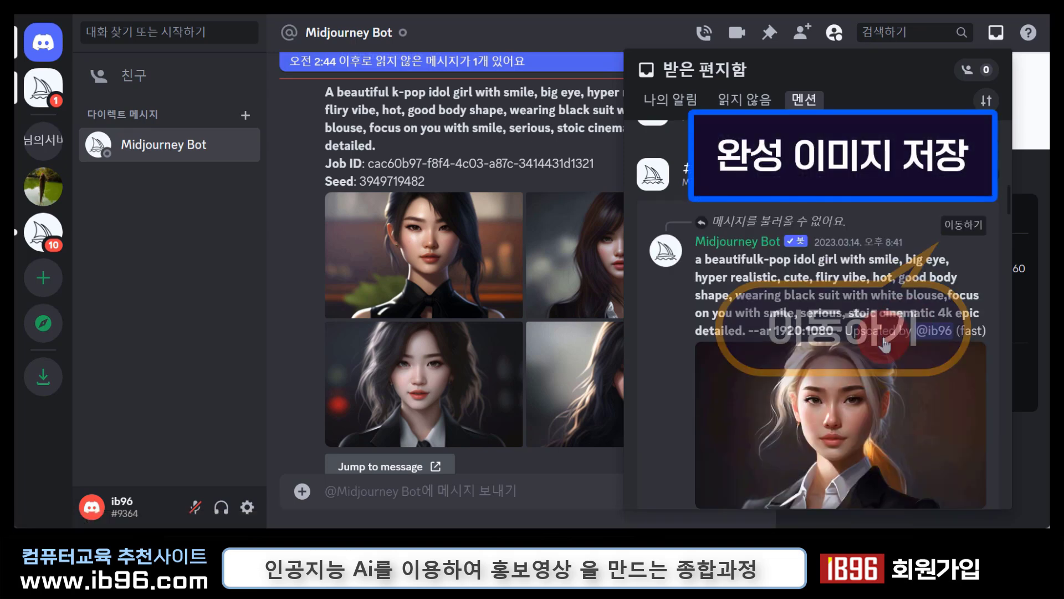
left_click(964, 225)
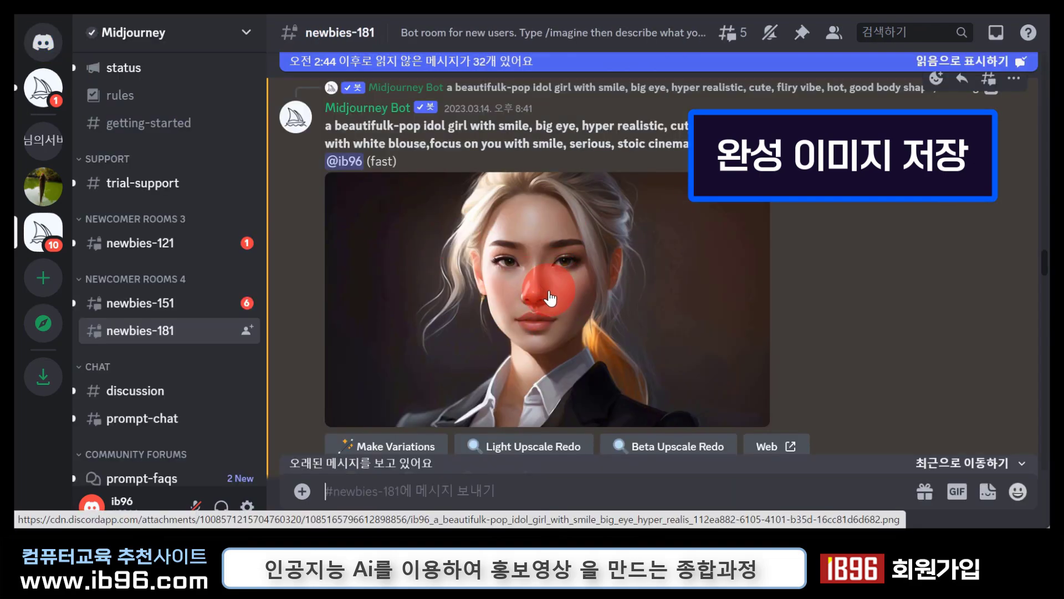
Open the upscaled blonde idol image in the browser and save it to the desktop as the PNG file avata.
left_click(541, 274)
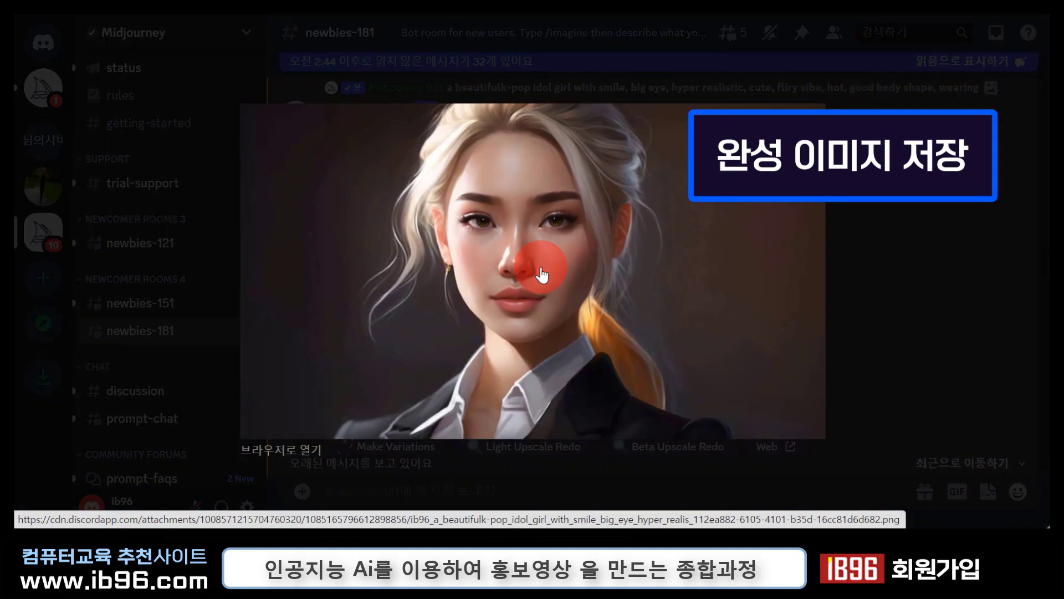
left_click(297, 460)
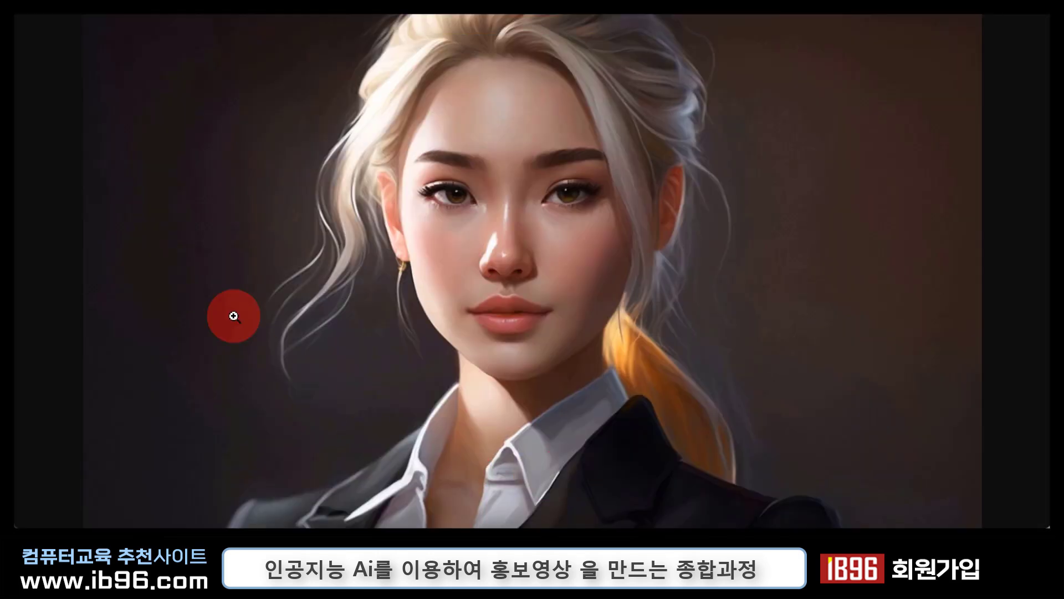
right_click(530, 188)
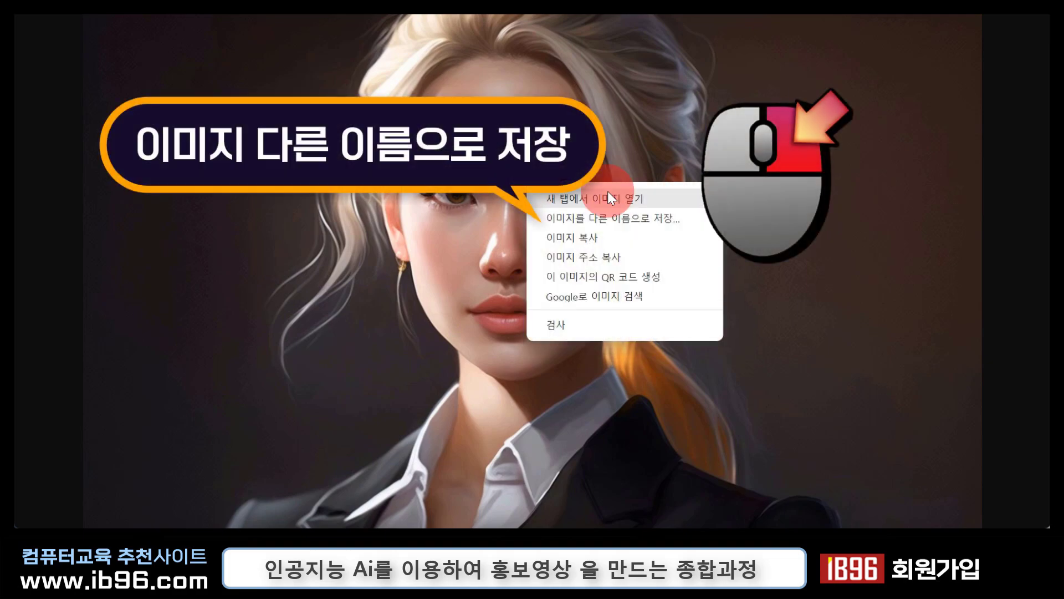
left_click(613, 221)
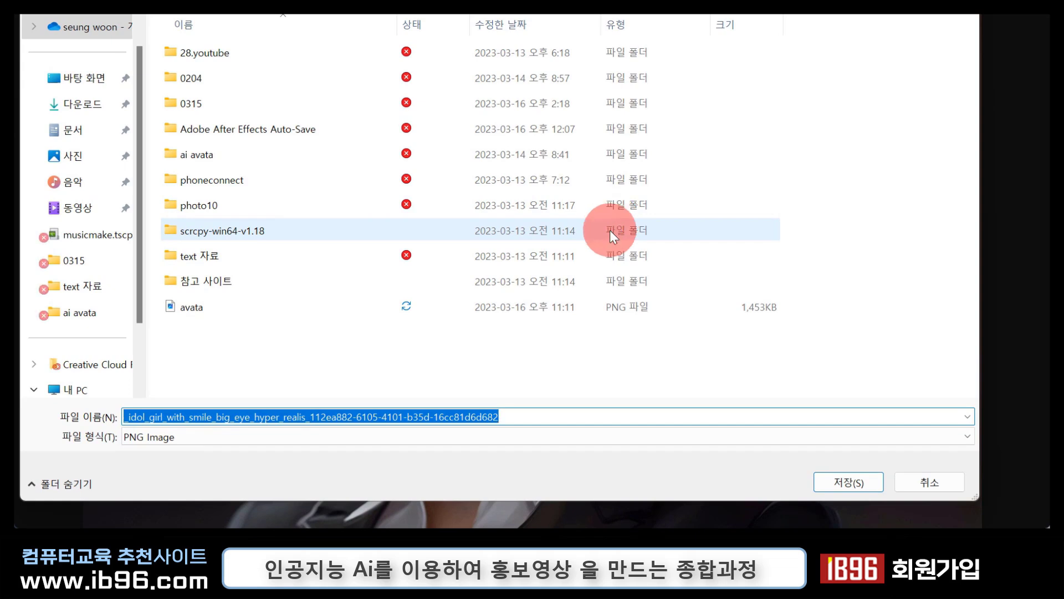
left_click(73, 78)
left_click(191, 307)
double_click(174, 424)
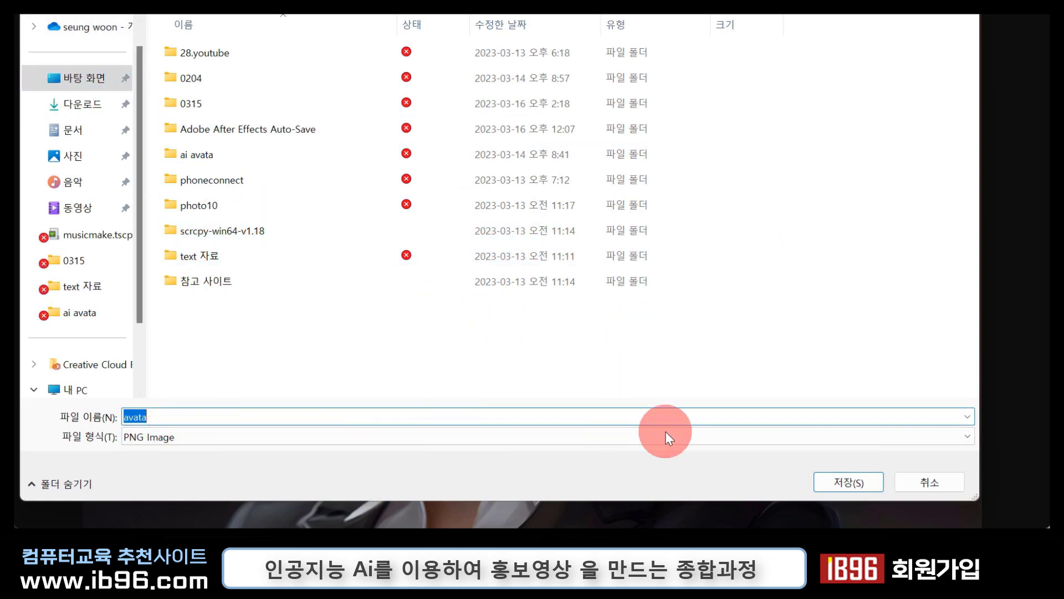
left_click(868, 482)
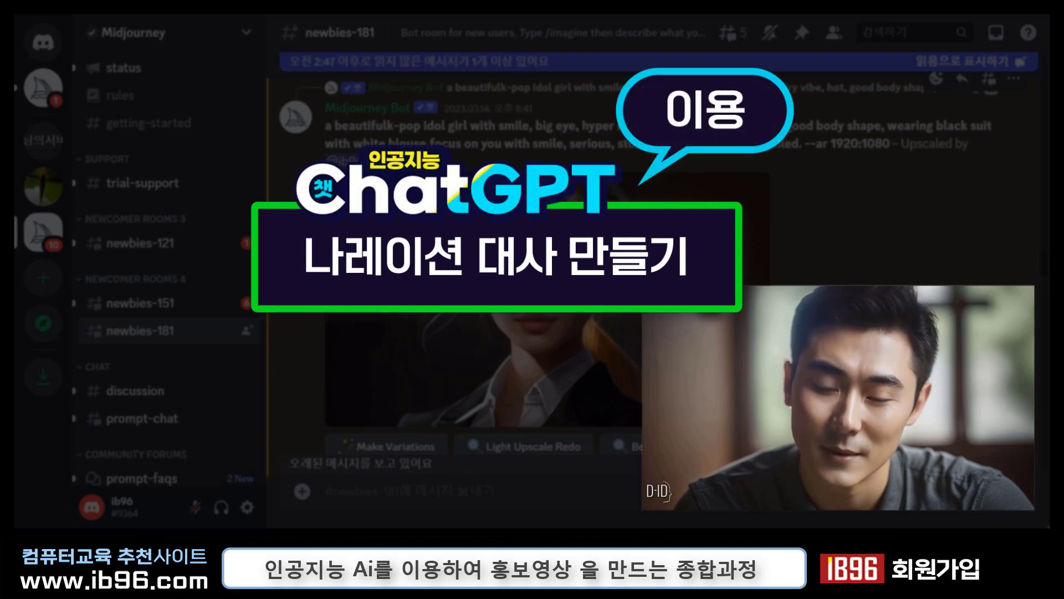
Search Google for openai and open the OpenAI website.
left_click(659, 354)
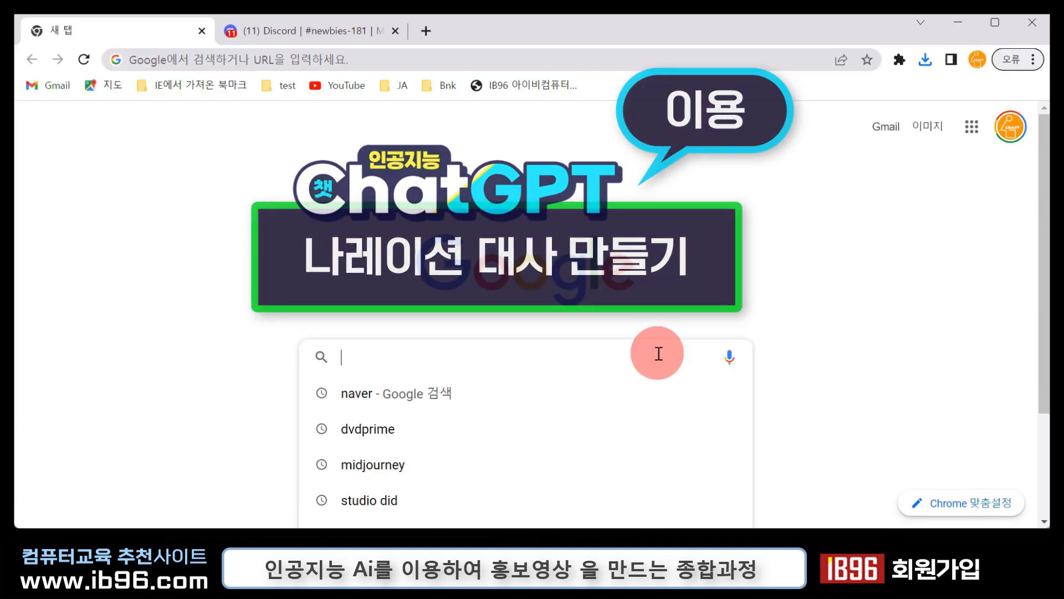
type("open")
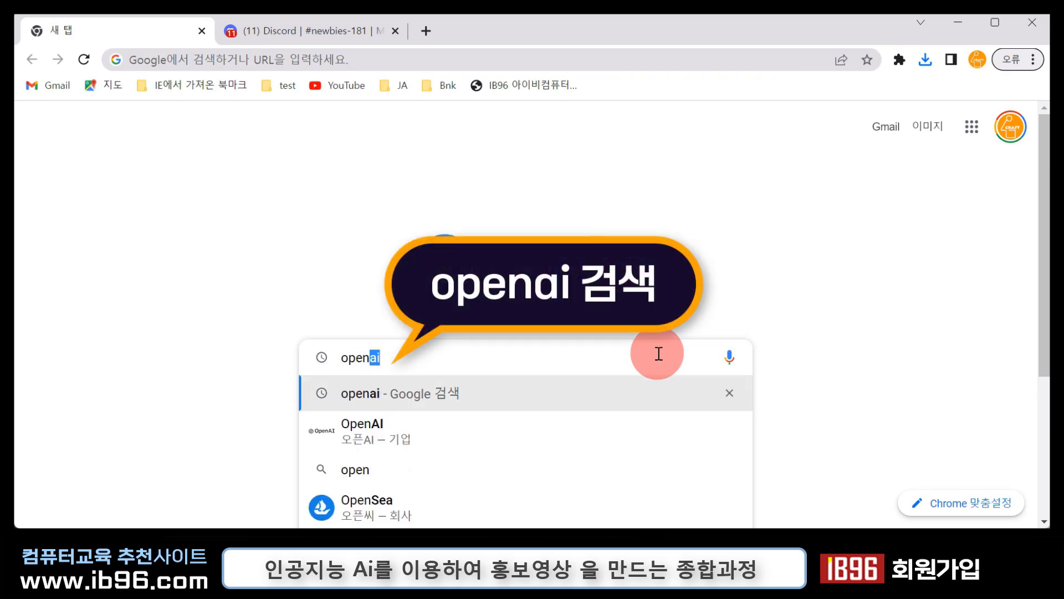
type("ai")
key("Return")
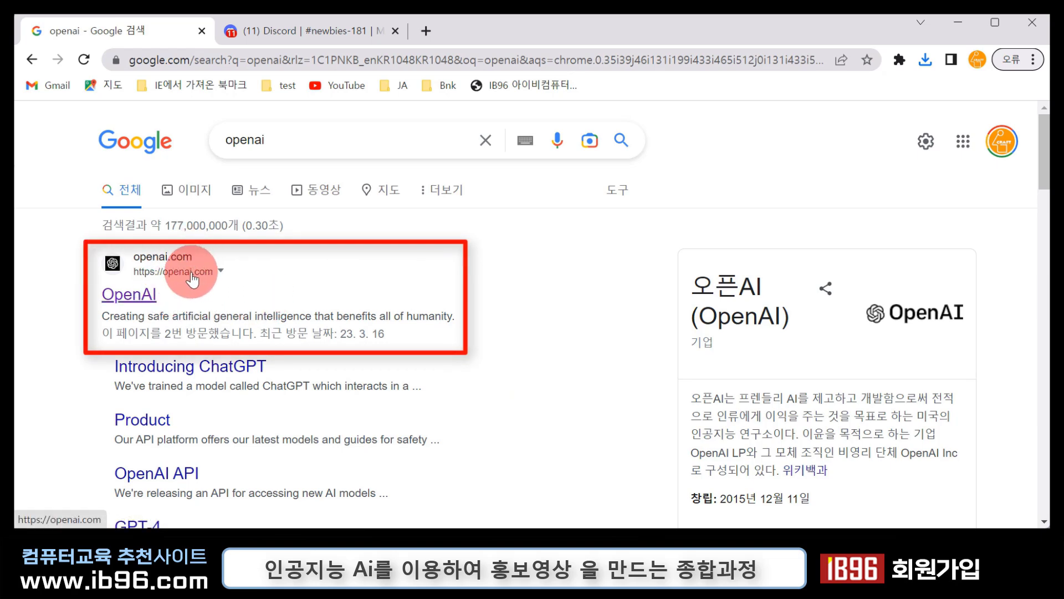
left_click(149, 296)
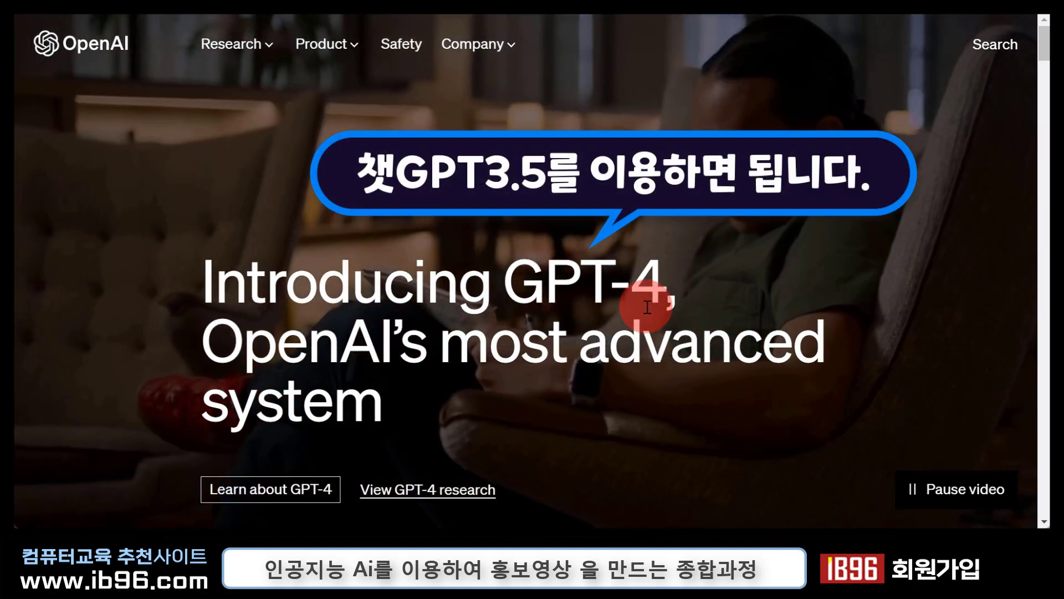
Find the ChatGPT section on the OpenAI home page and launch ChatGPT.
scroll(617, 295, "down", 15)
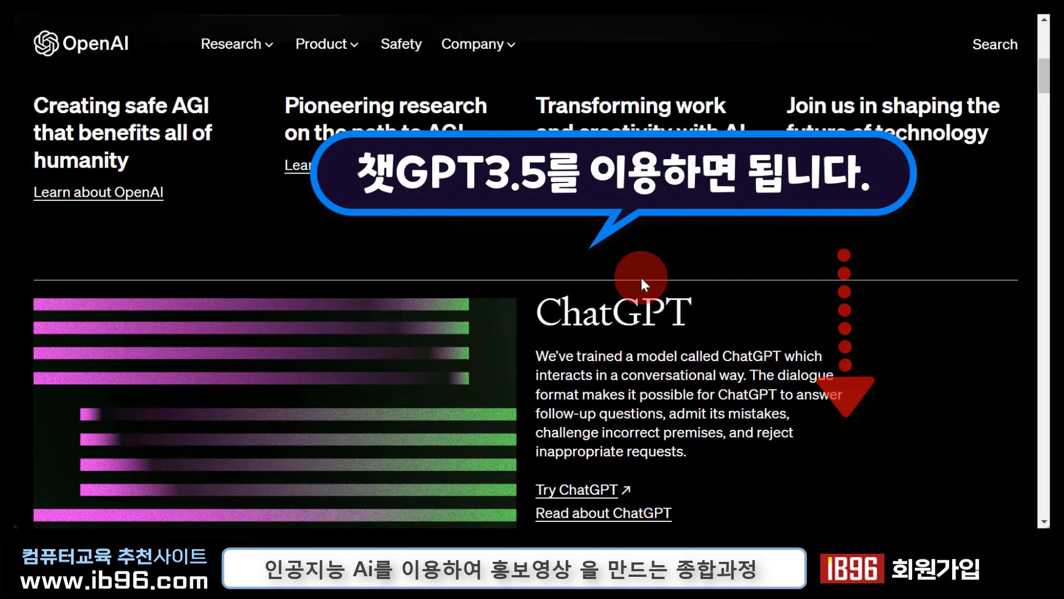
scroll(640, 275, "up", 2)
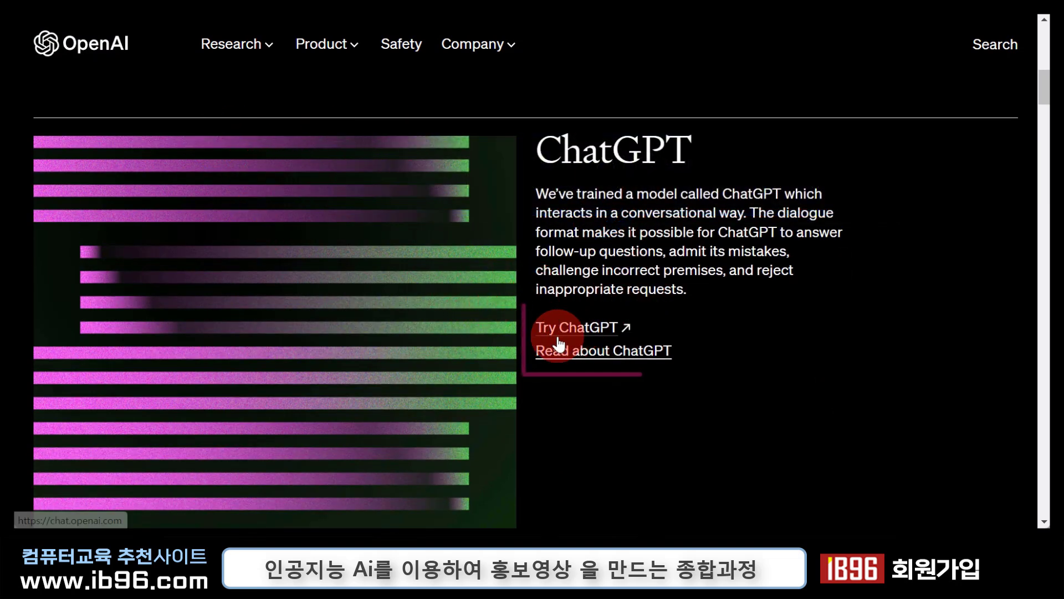
left_click(604, 332)
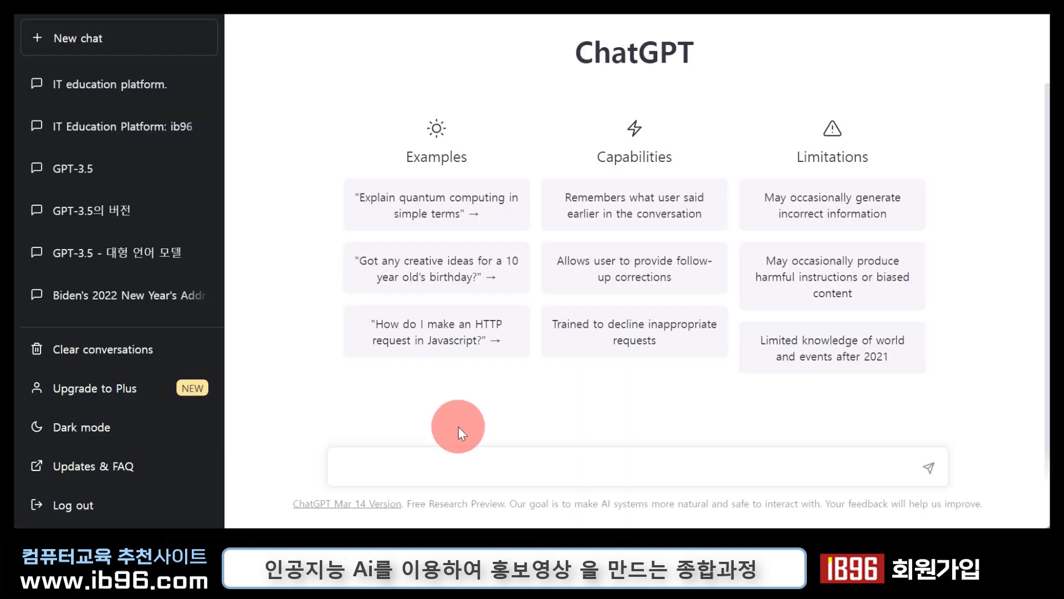
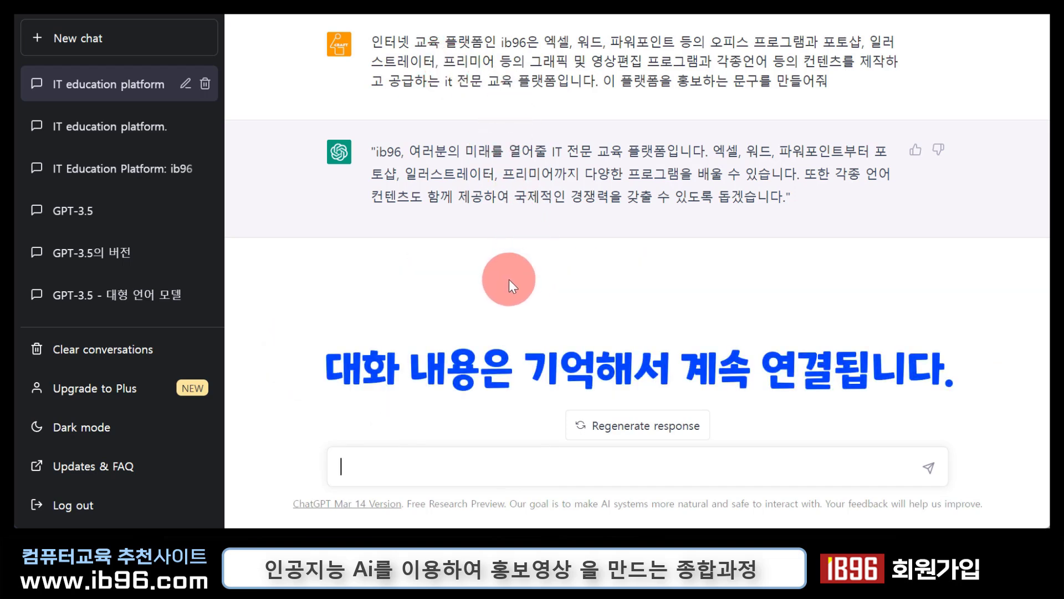
Ask ChatGPT to expand the ib96 promotional copy by sending "좀더 긴 내용으로 만들어줘".
left_click(489, 460)
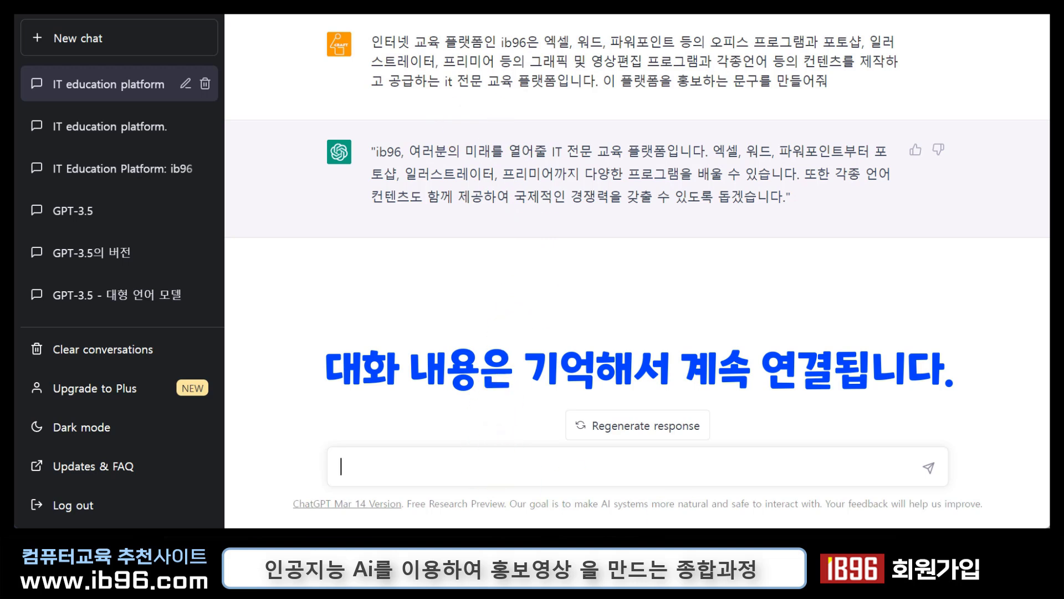
type("좀더 긴 내용으로 만들어줘")
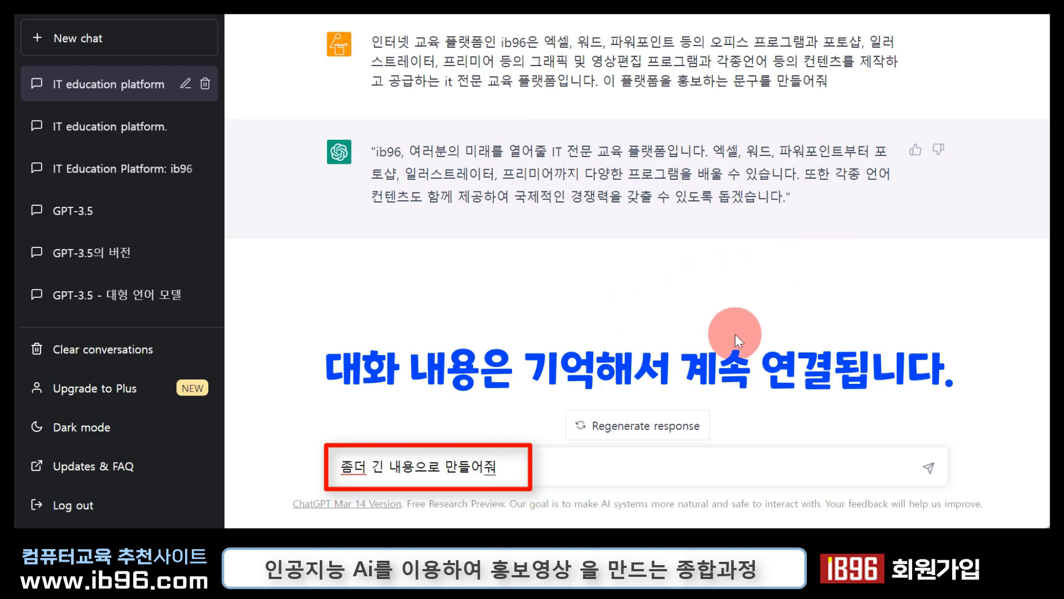
left_click(936, 472)
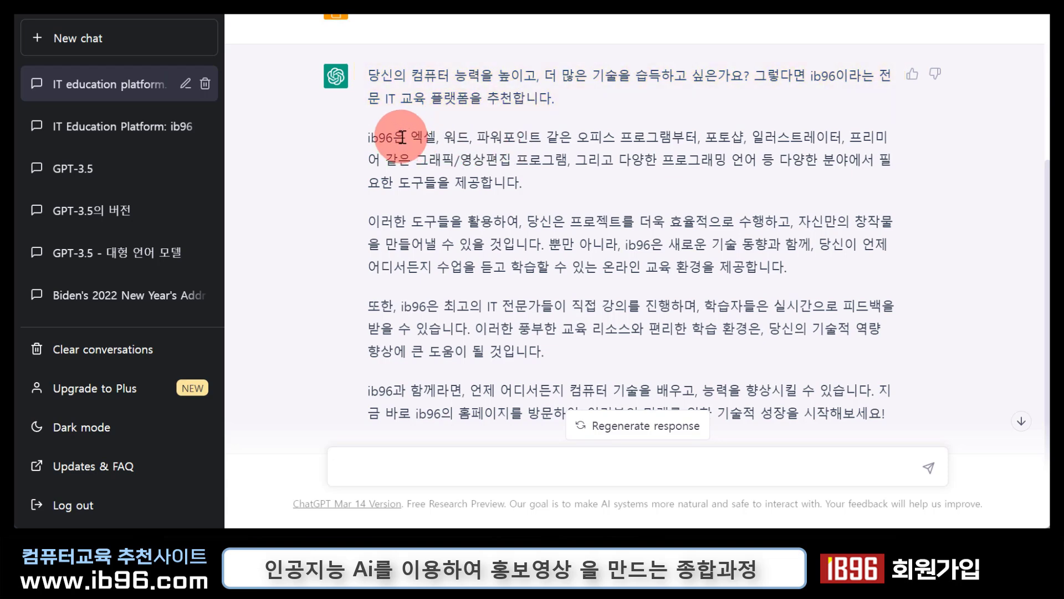
Read through the body paragraphs of ChatGPT's longer ib96 promotional text.
left_click_drag(406, 137, 619, 245)
left_click_drag(645, 292, 689, 420)
left_click(507, 218)
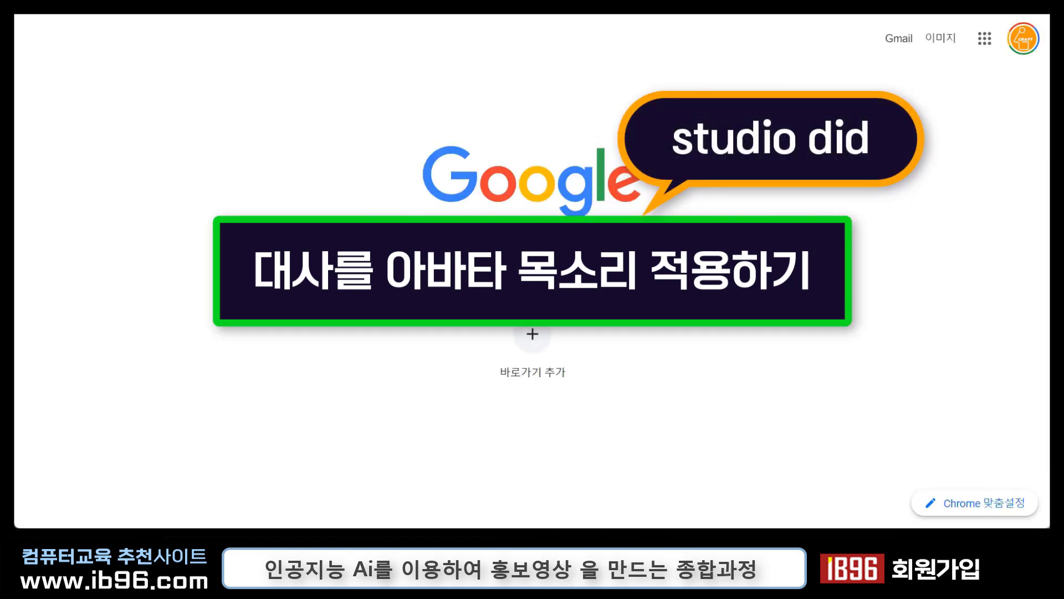
Search Google for studio did and open the Studio D-ID website.
left_click(482, 264)
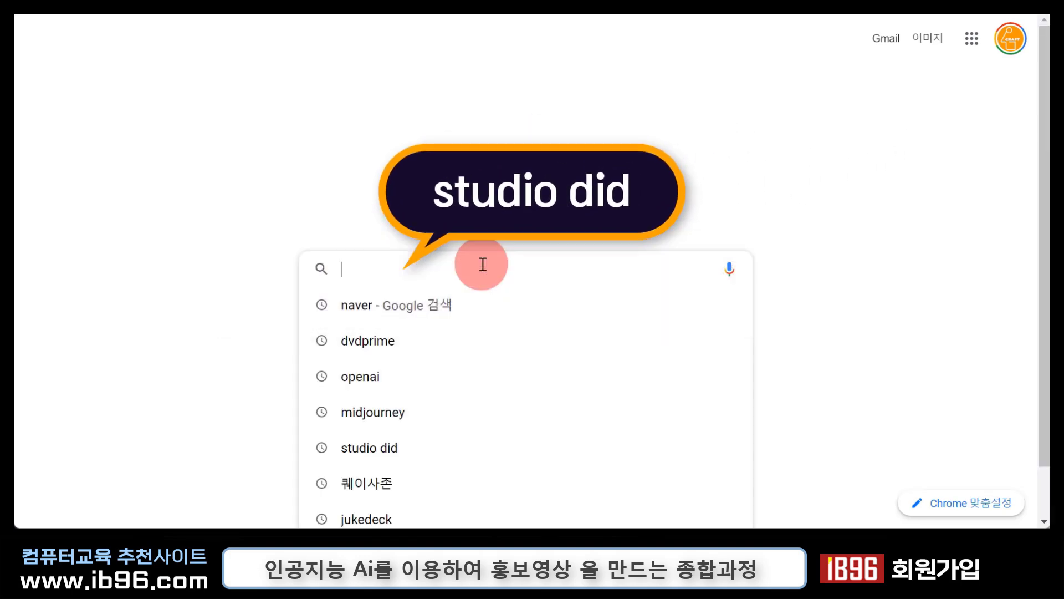
left_click(421, 454)
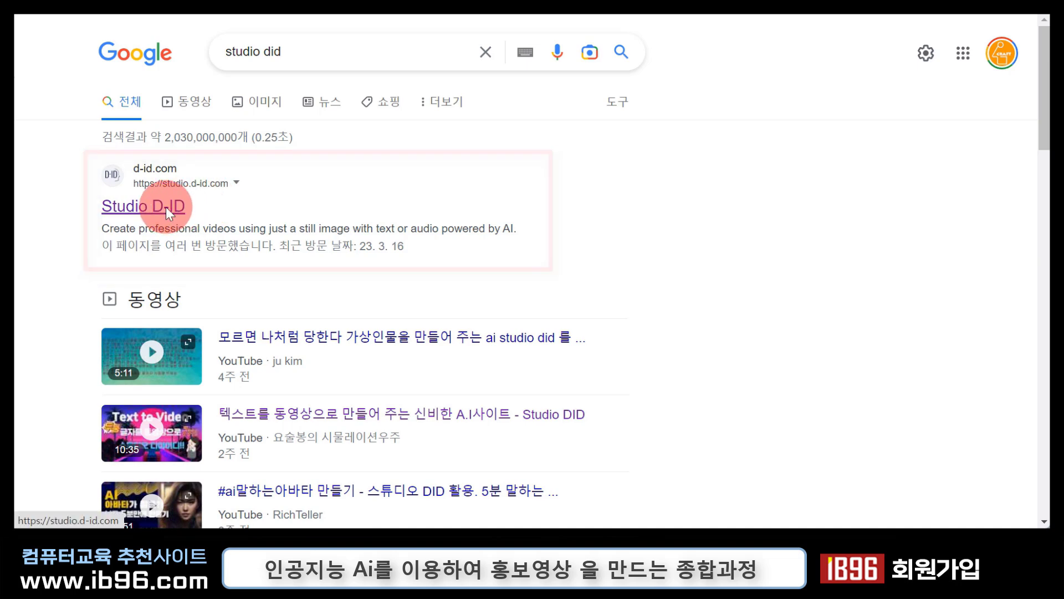
left_click(165, 207)
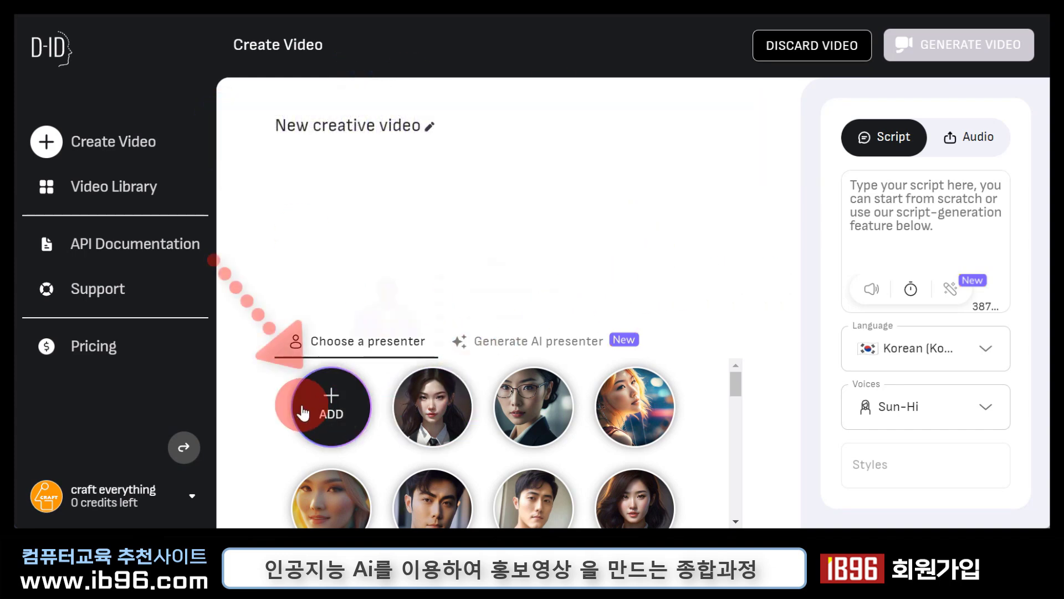
Browse the available presenters for the new creative video and return to the option for adding a custom one.
mouse_move(319, 402)
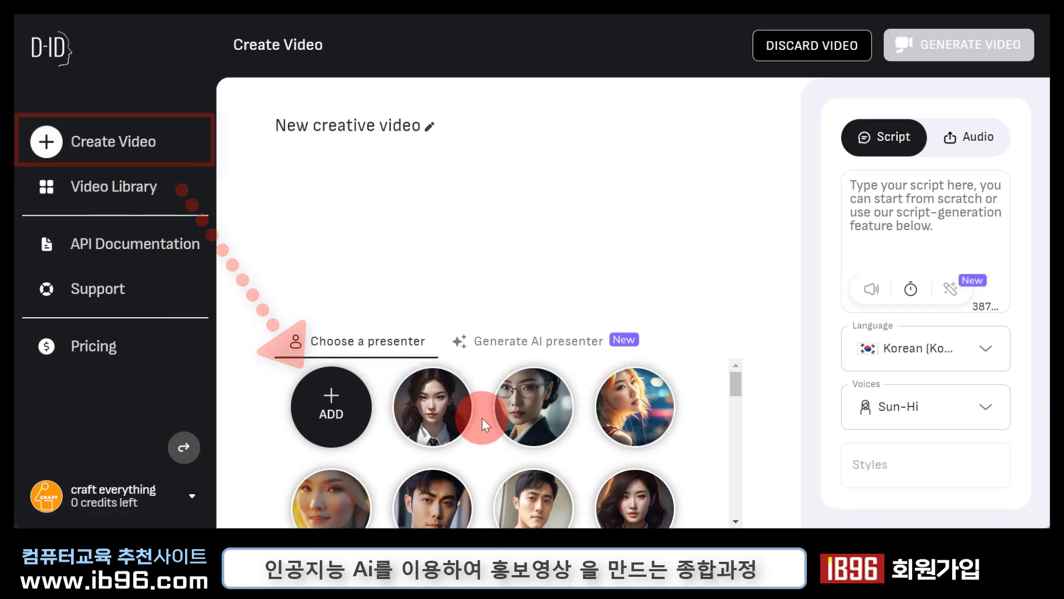
scroll(483, 418, "down", 3)
scroll(684, 411, "down", 1)
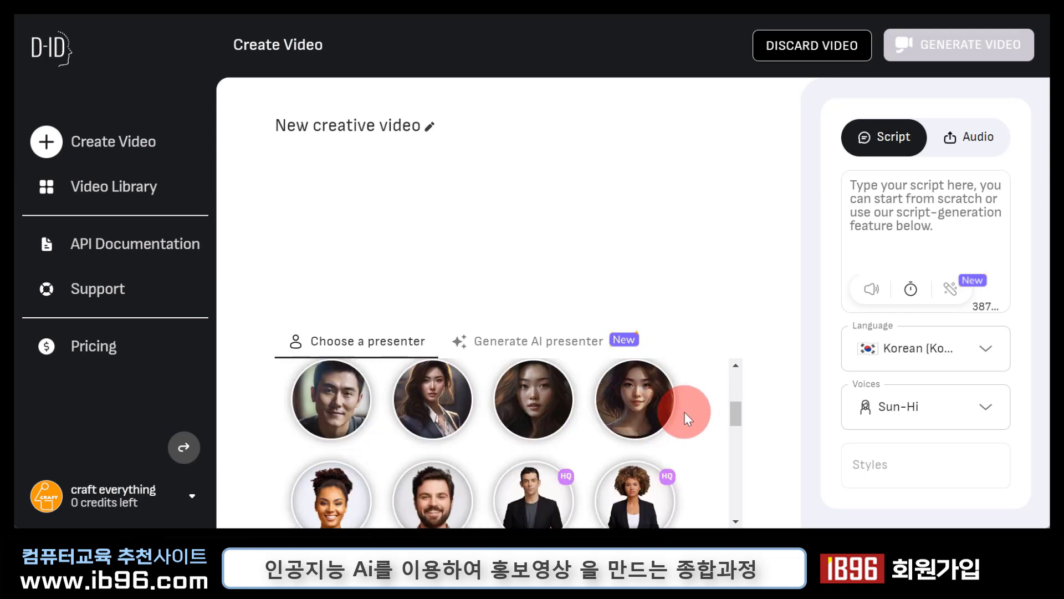
scroll(684, 411, "up", 5)
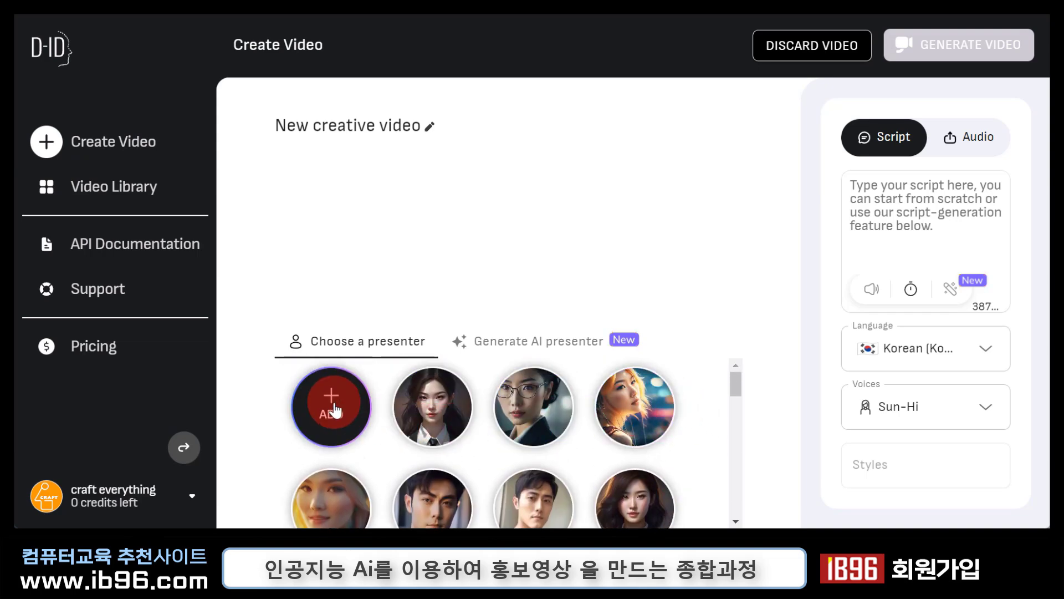
Add the avata image file as a custom presenter for the new creative video.
left_click(335, 409)
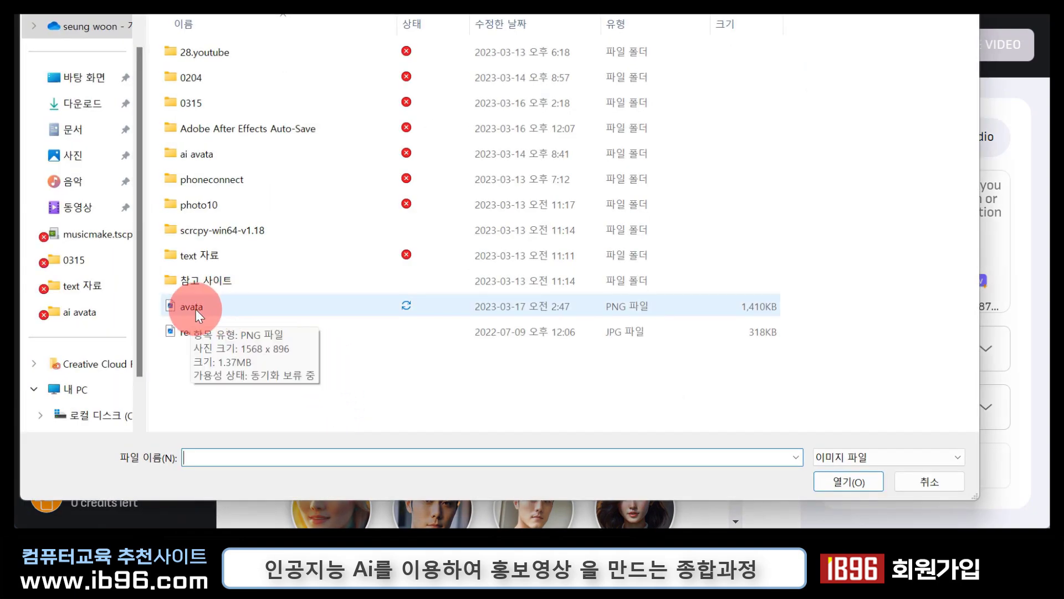
left_click(194, 306)
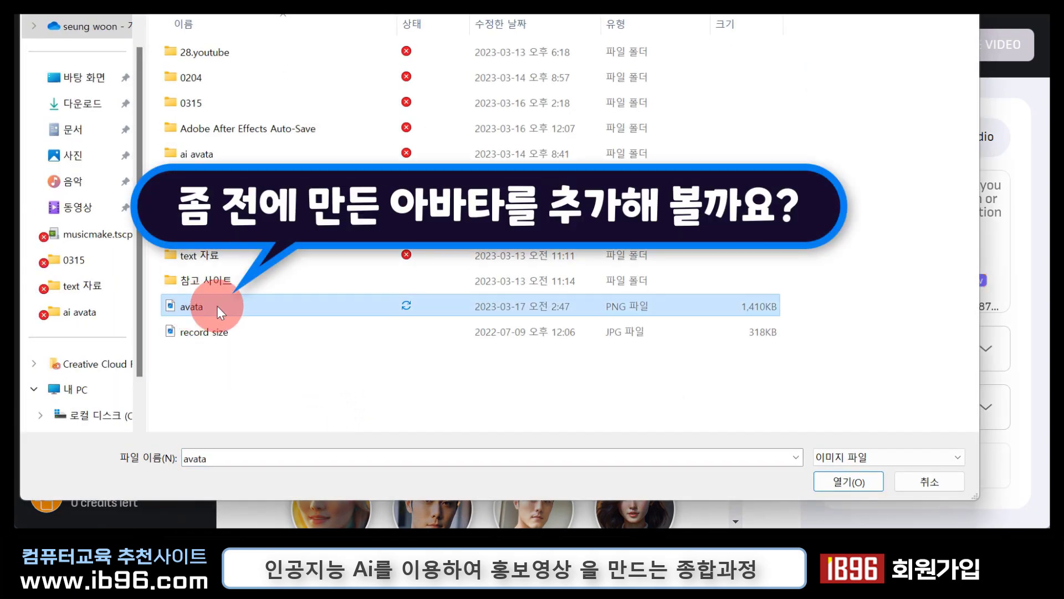
left_click(865, 481)
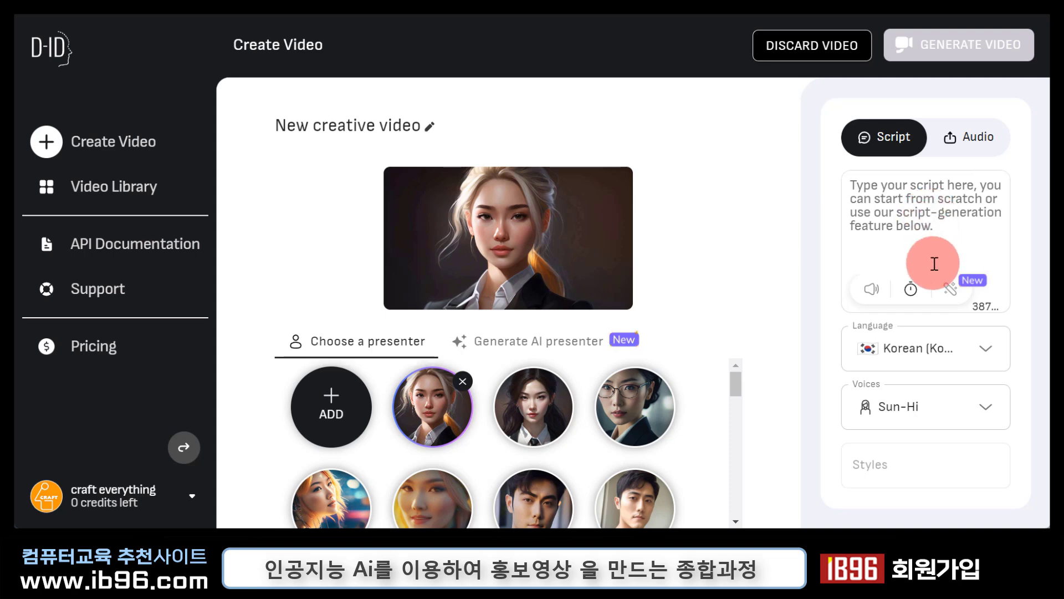
Review the language choices and the voices offered for Korean (Korea), keeping Sun-Hi as the voice.
left_click(987, 348)
left_click_drag(1009, 177, 1023, 225)
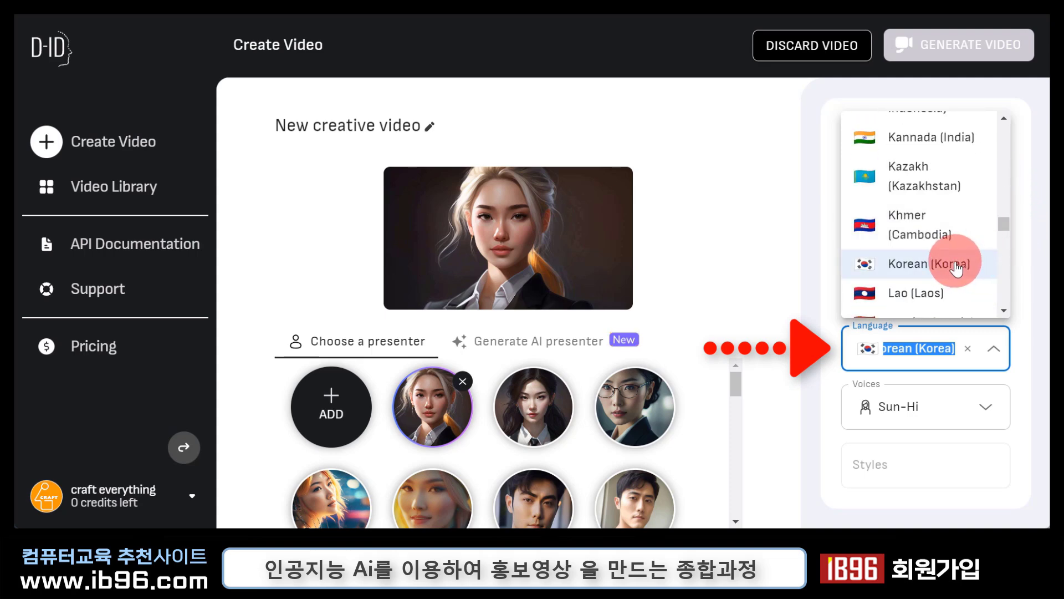
left_click(919, 228)
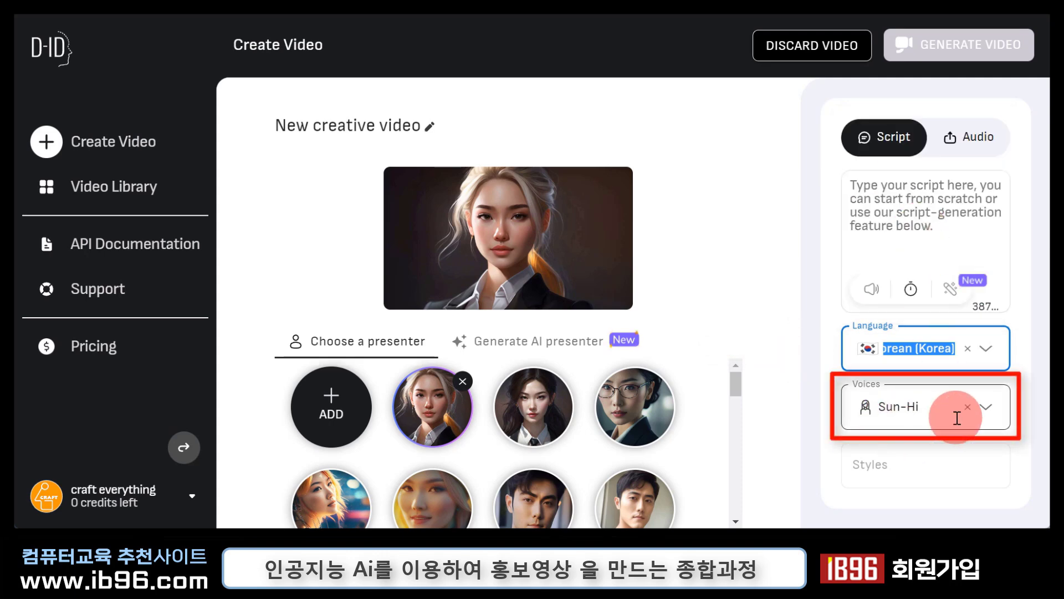
left_click(990, 413)
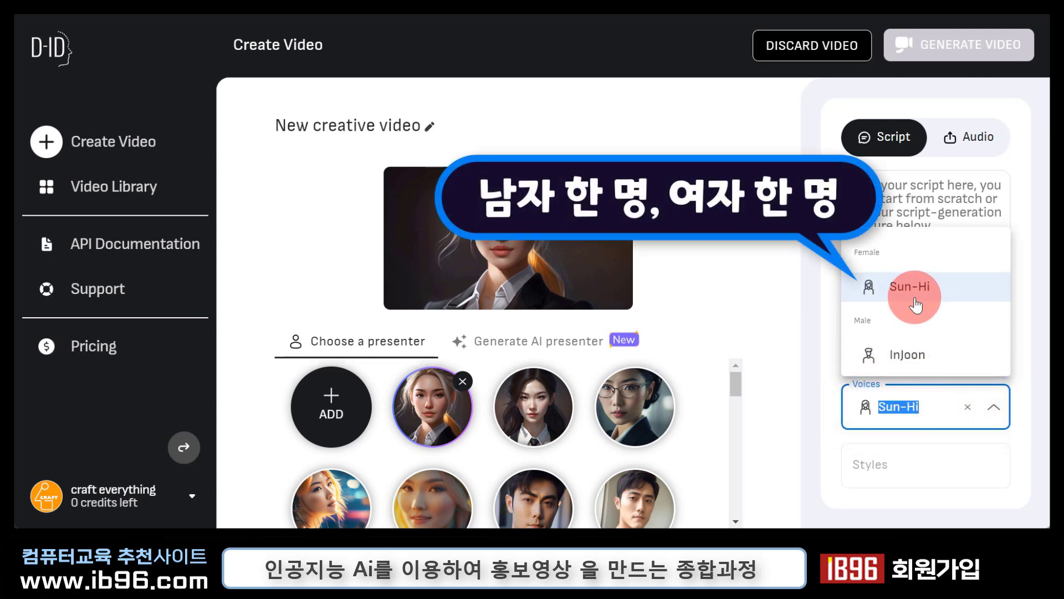
left_click(820, 280)
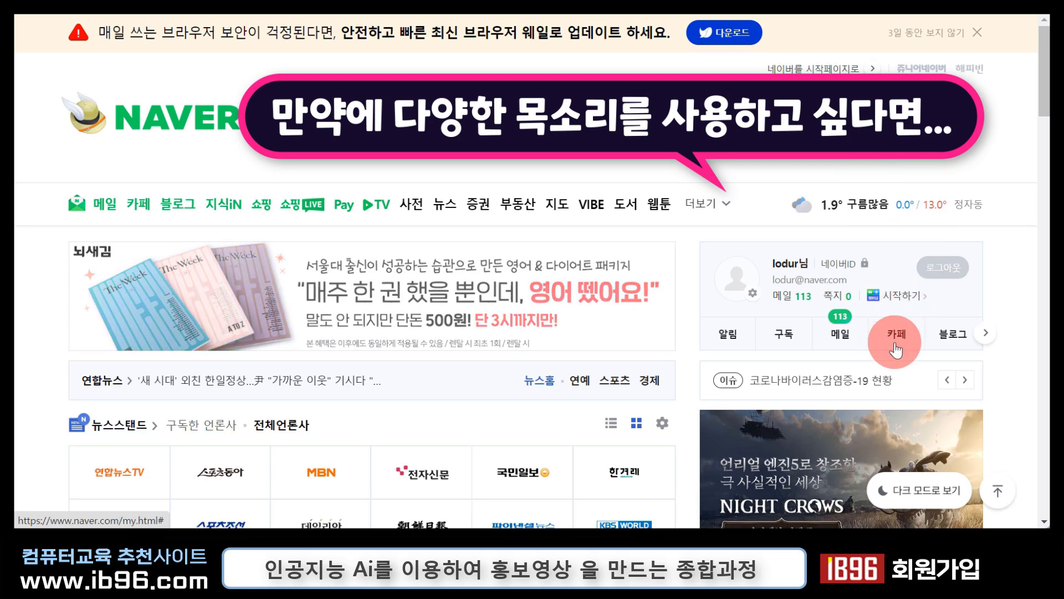
Switch to Naver's CLOVA Dubbing (클로바더빙), start it for free and create a new project.
left_click(708, 208)
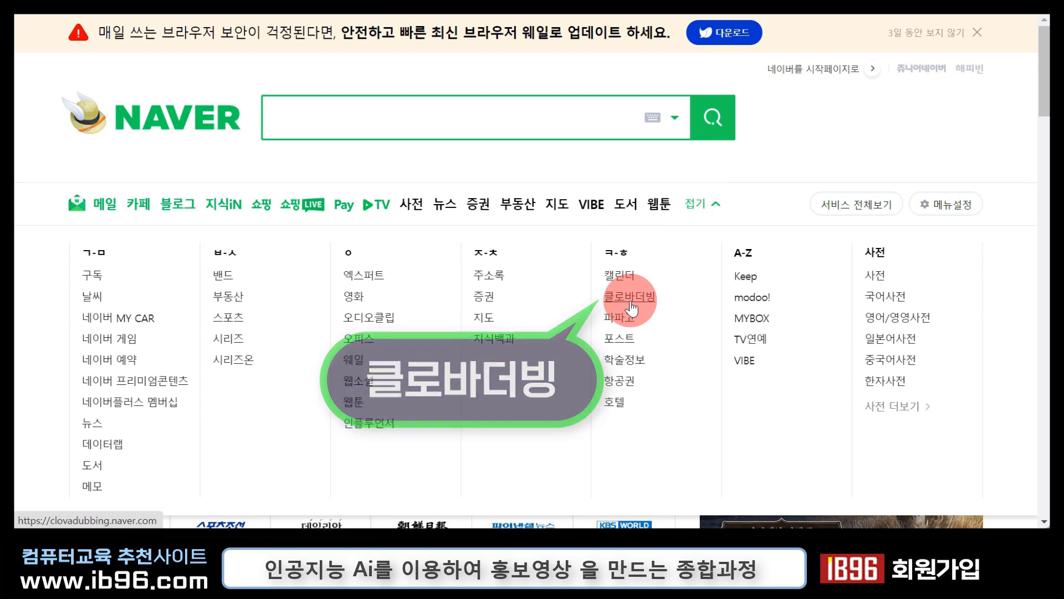
left_click(630, 298)
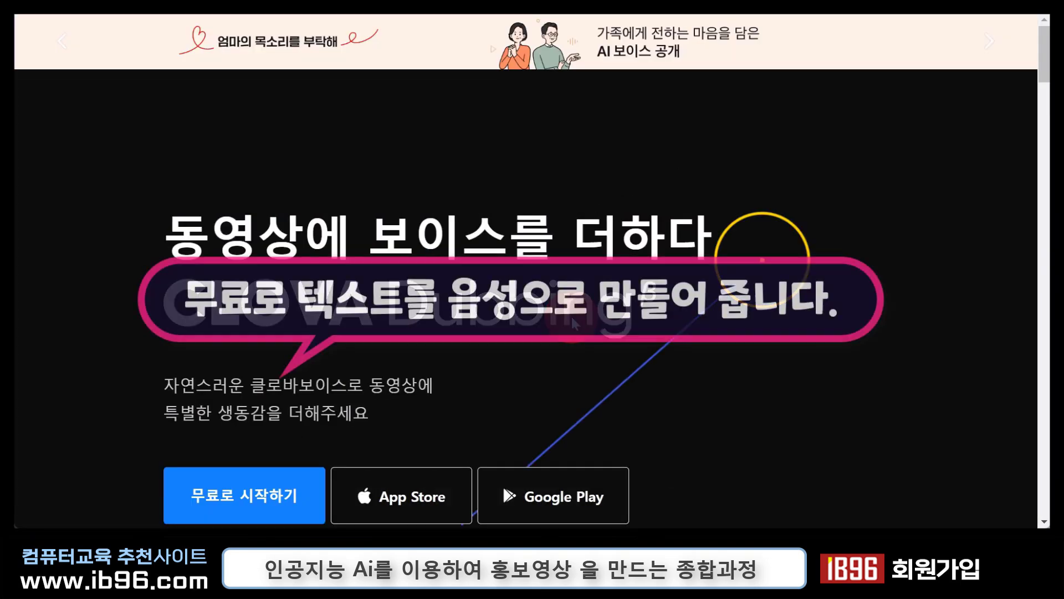
scroll(571, 317, "down", 1)
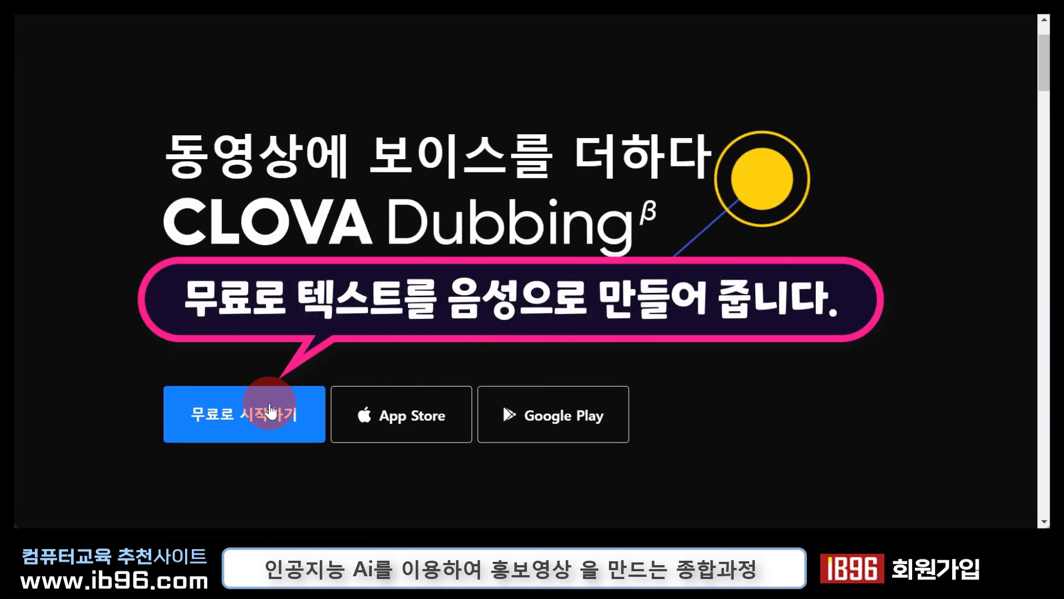
left_click(236, 421)
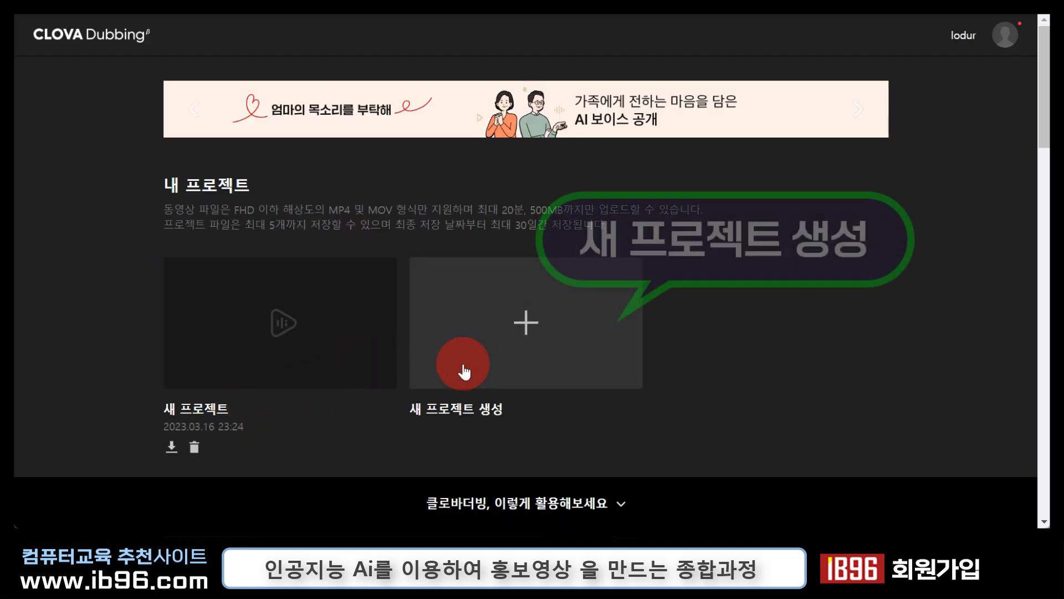
left_click(483, 330)
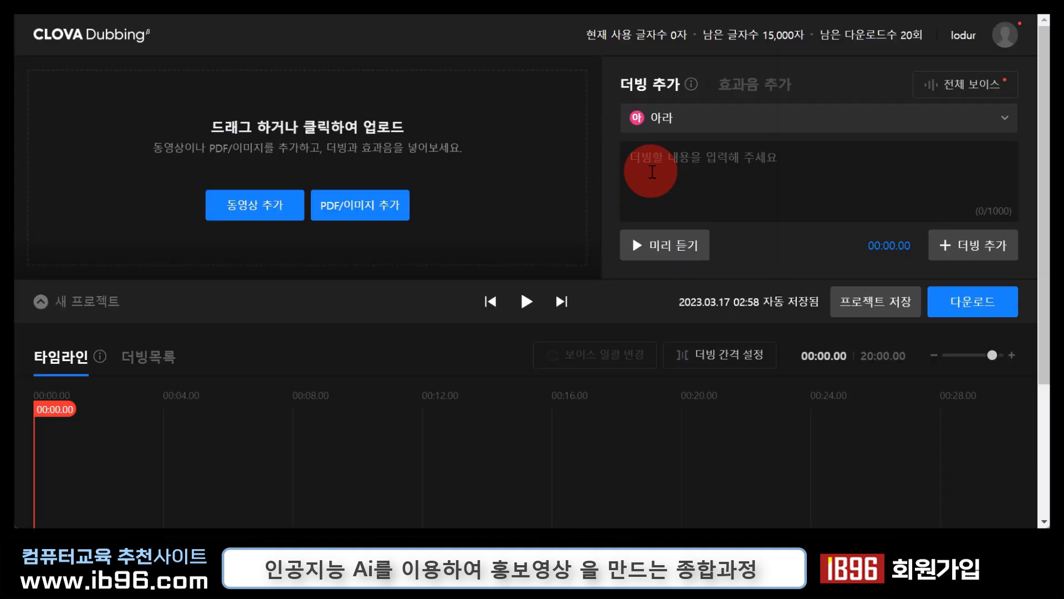
left_click(608, 319)
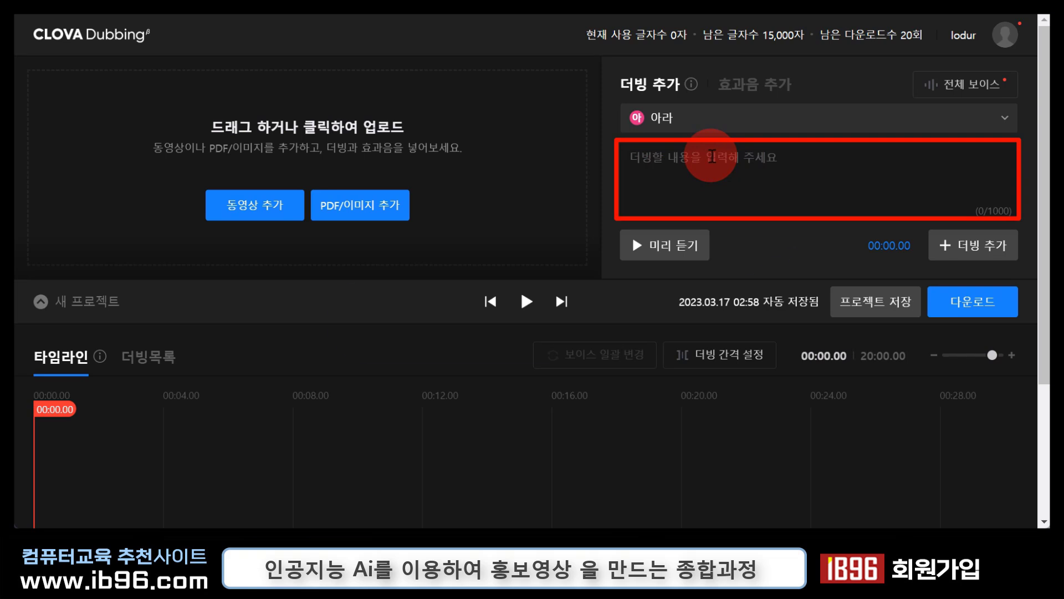
Paste the ib96 promotional narration as the dubbing text and preview it with the 다인 voice.
left_click(712, 161)
key("ctrl+v")
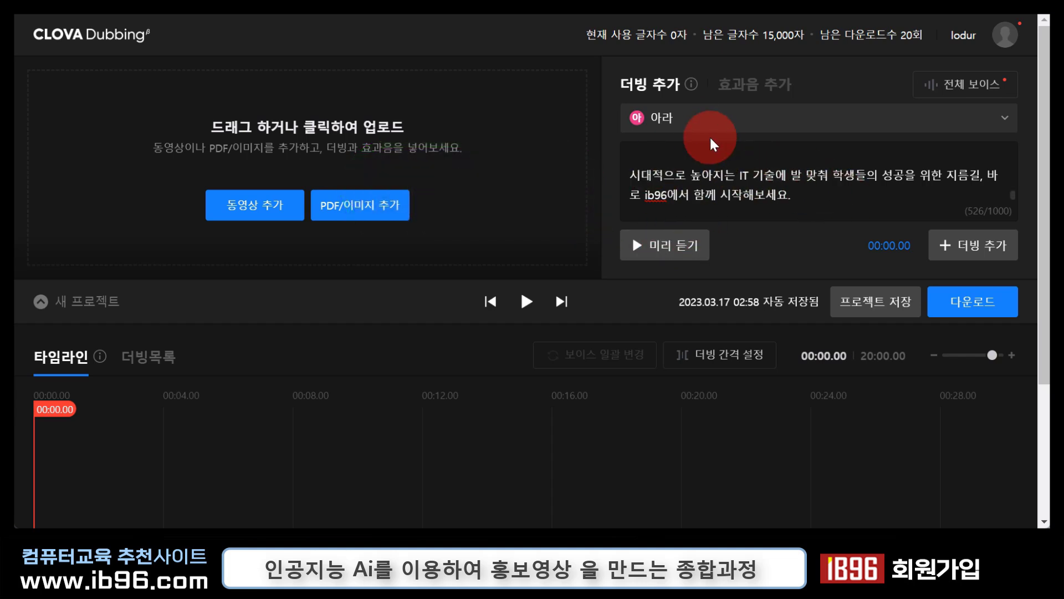
left_click(700, 117)
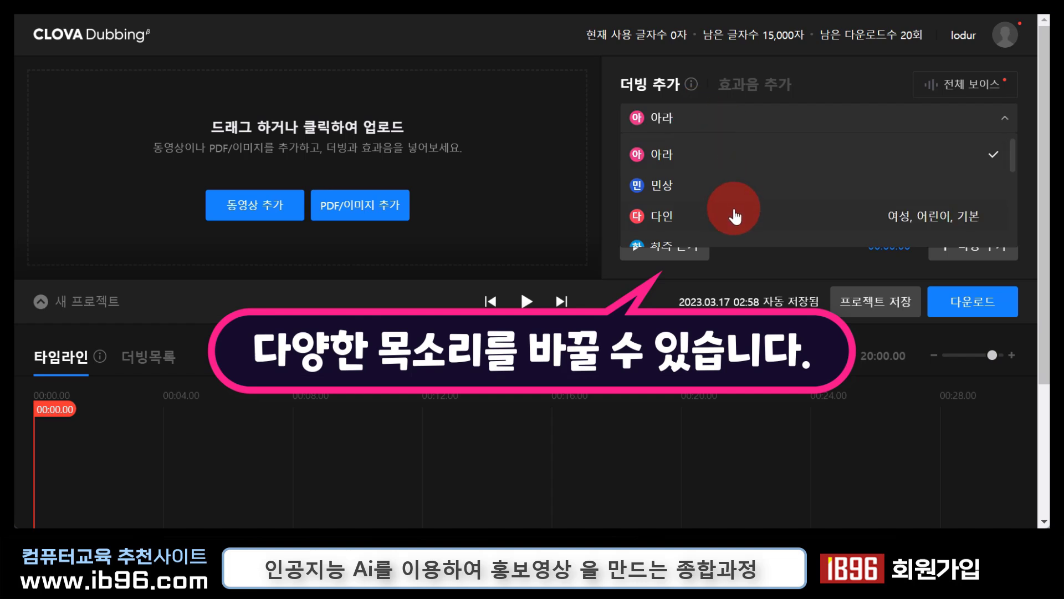
left_click(733, 222)
left_click(660, 248)
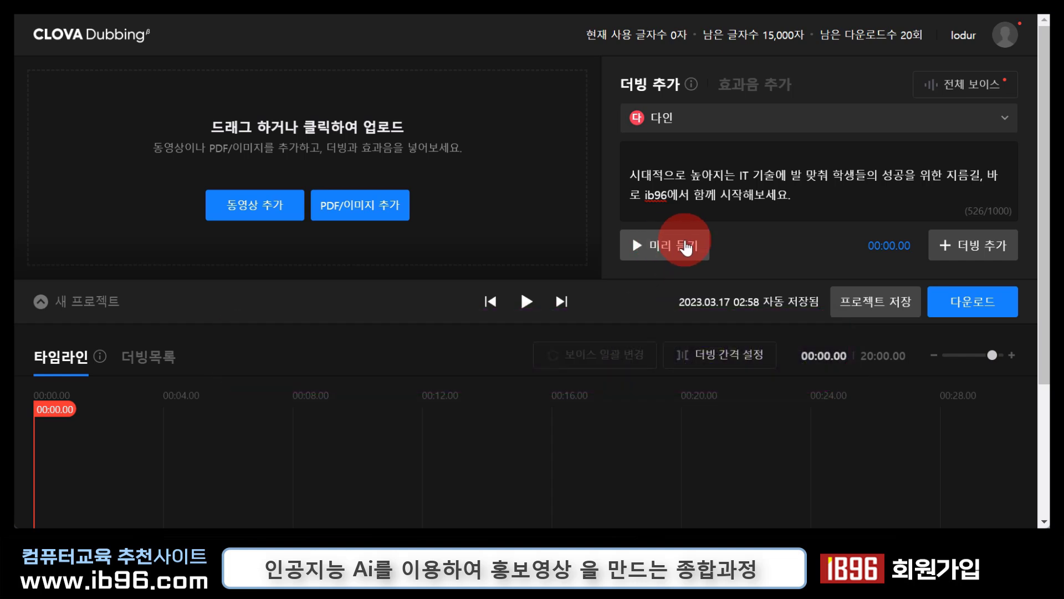
left_click(661, 250)
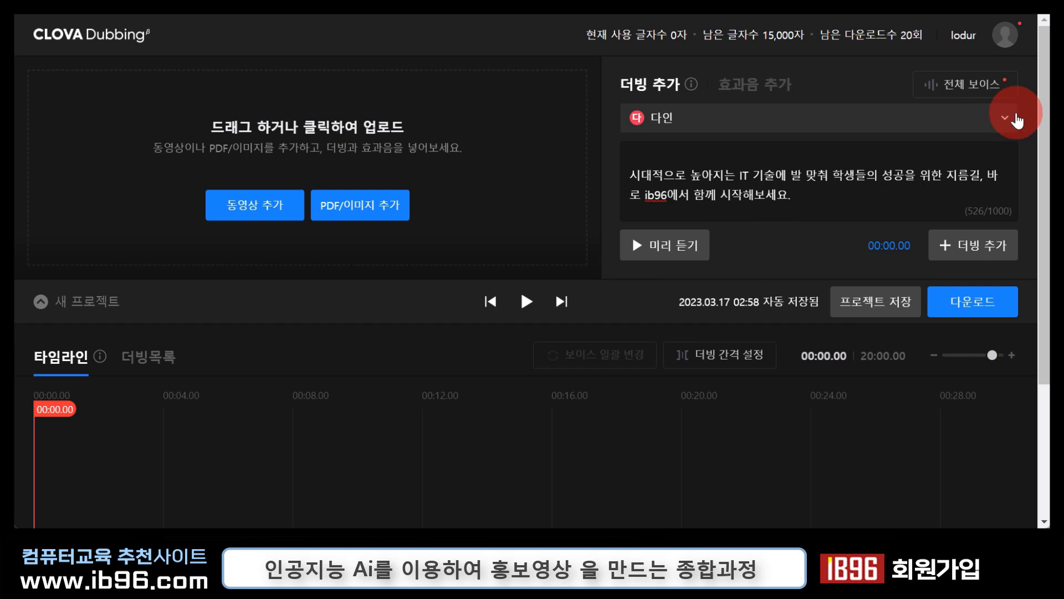
Look through the complete list of dubbing voices and close the voice settings.
left_click(968, 89)
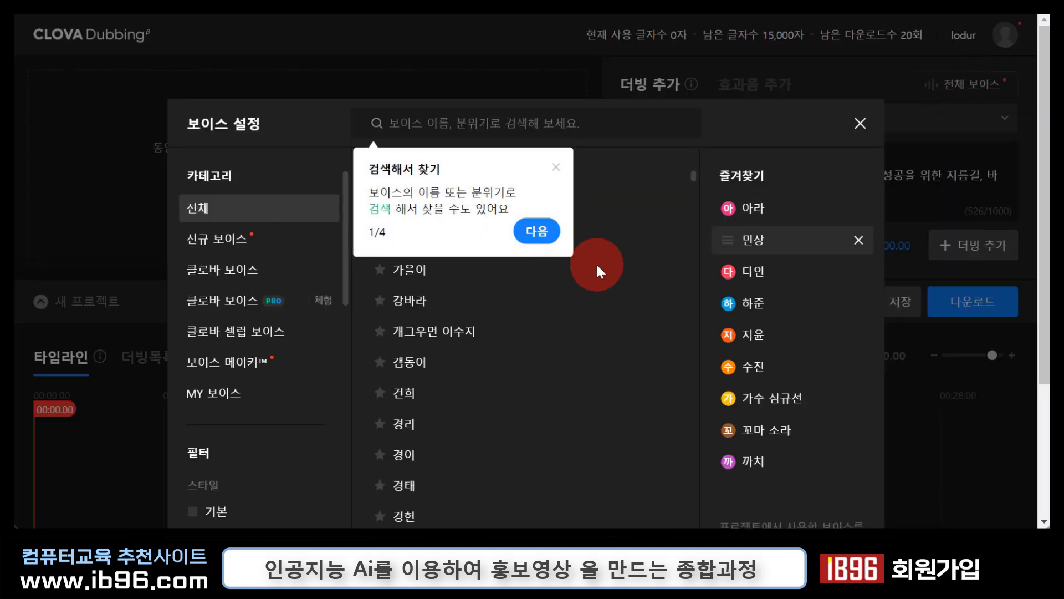
scroll(588, 280, "down", 20)
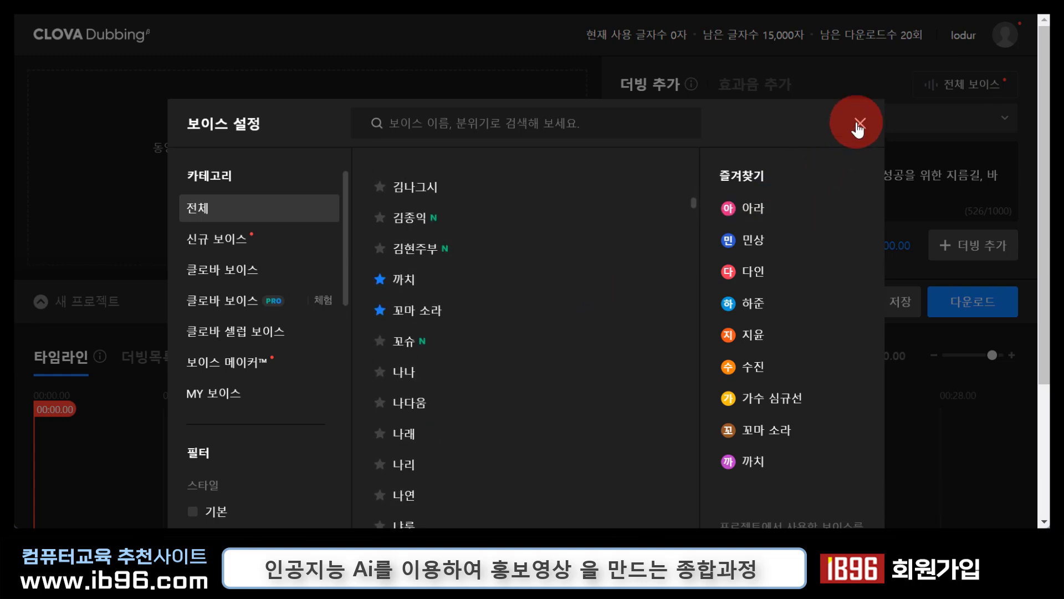
left_click(860, 124)
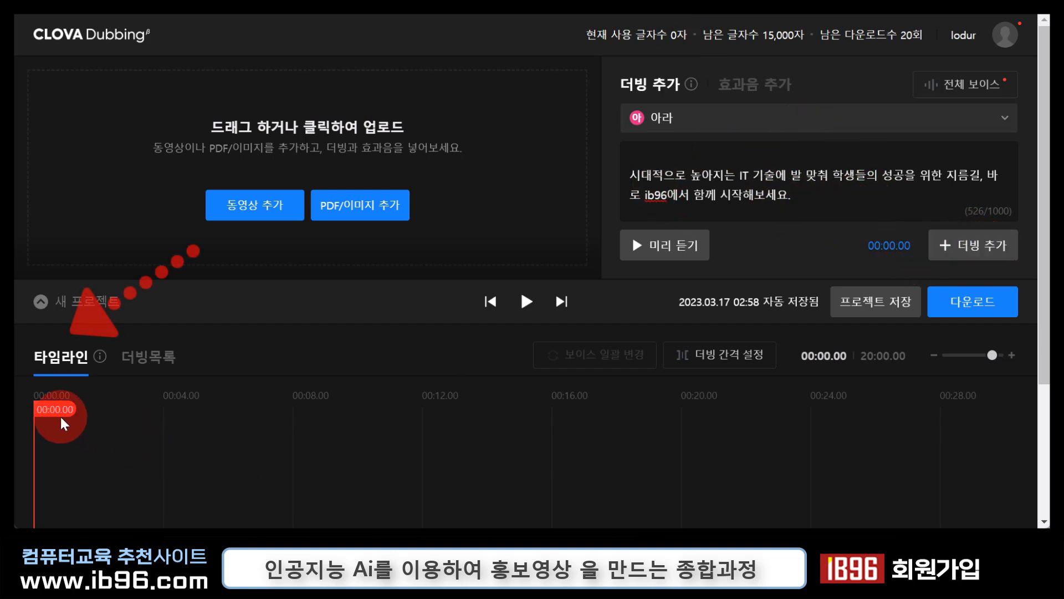
Add the narration in the 아라 voice at 00:00.55 and shift the dubbing clip earlier on the timeline.
left_click_drag(55, 409, 73, 409)
left_click(988, 250)
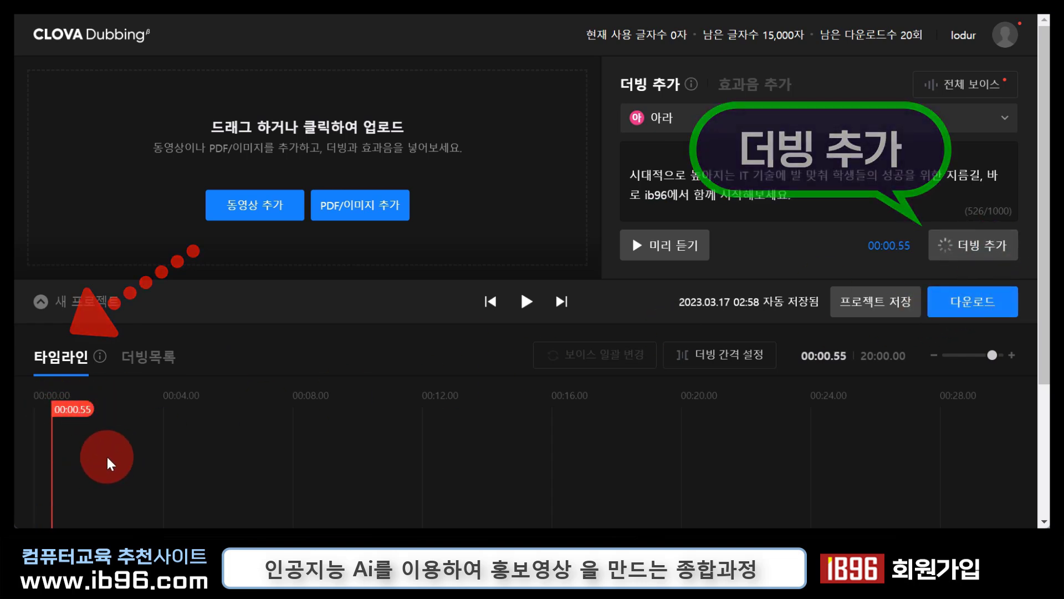
left_click_drag(488, 441, 211, 439)
left_click(103, 440)
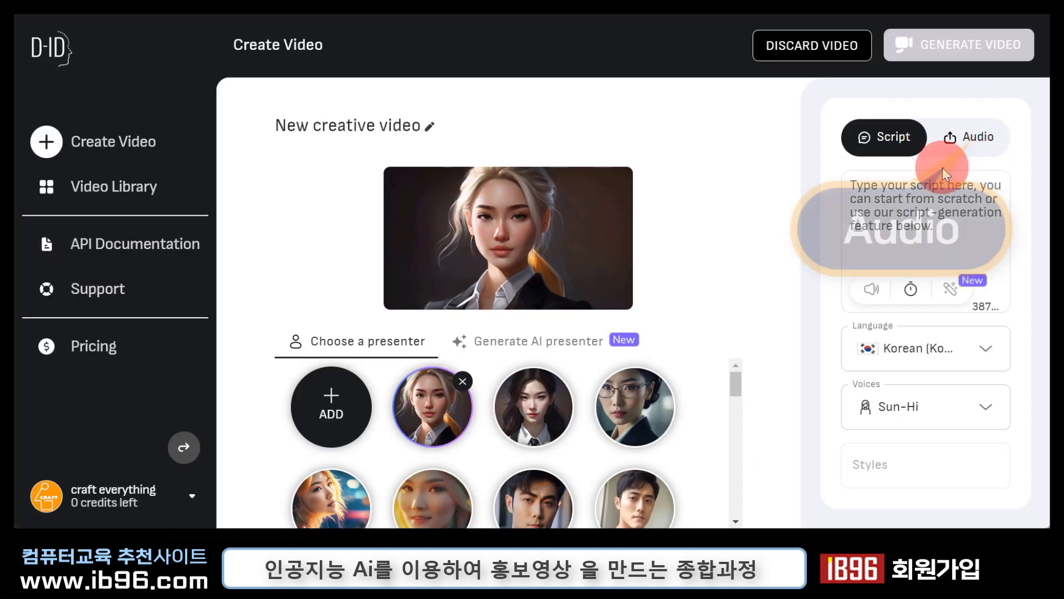
left_click(984, 145)
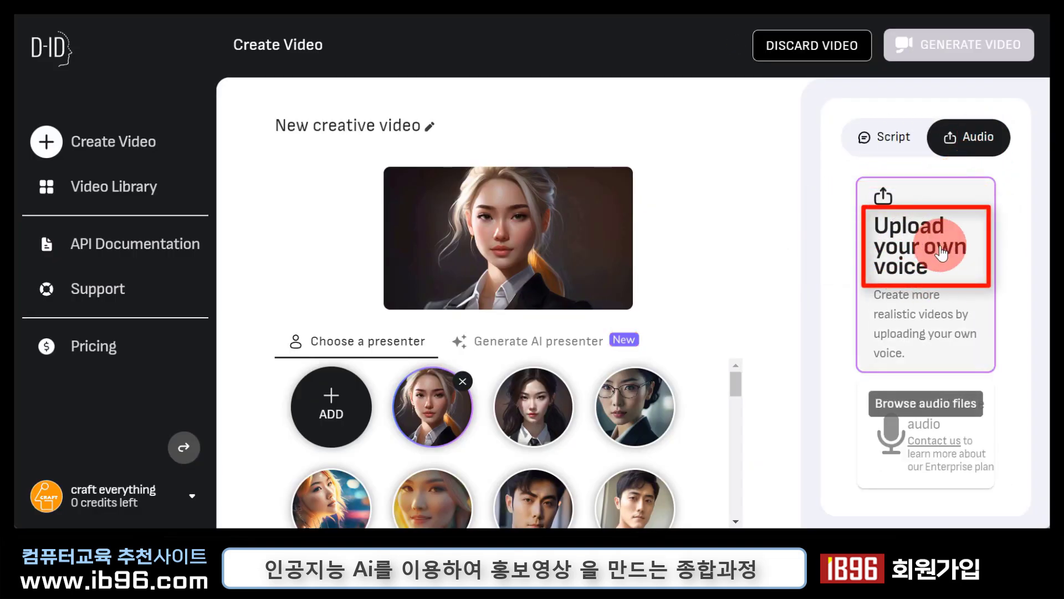
left_click(920, 261)
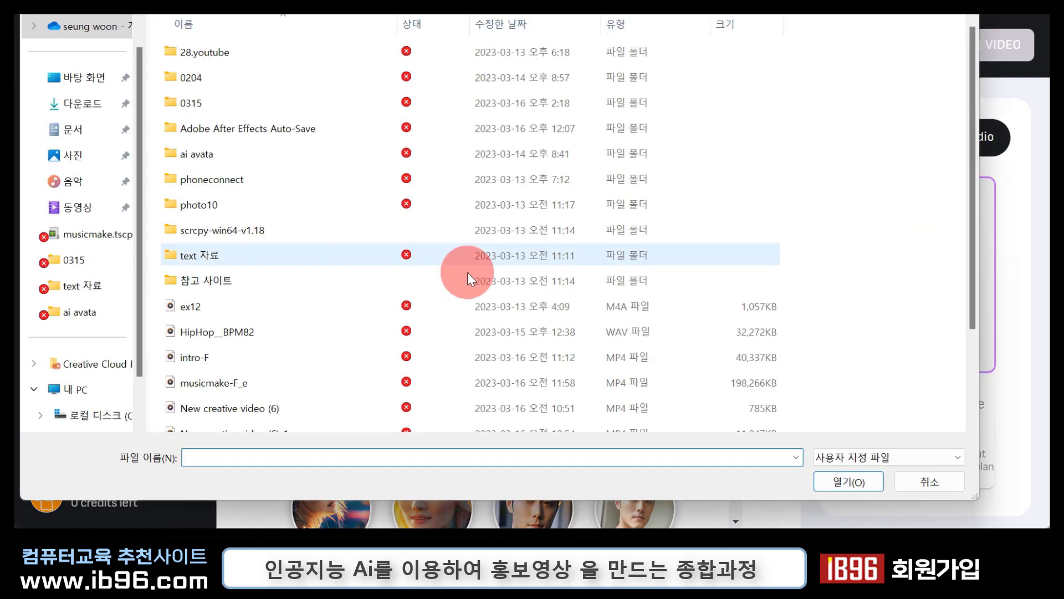
left_click(297, 302)
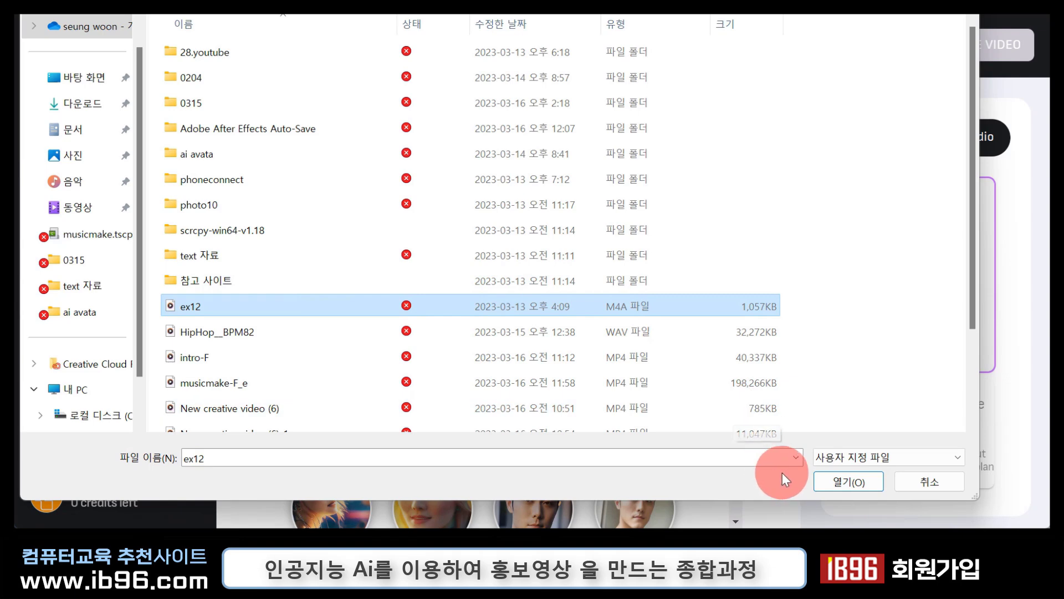
left_click(941, 471)
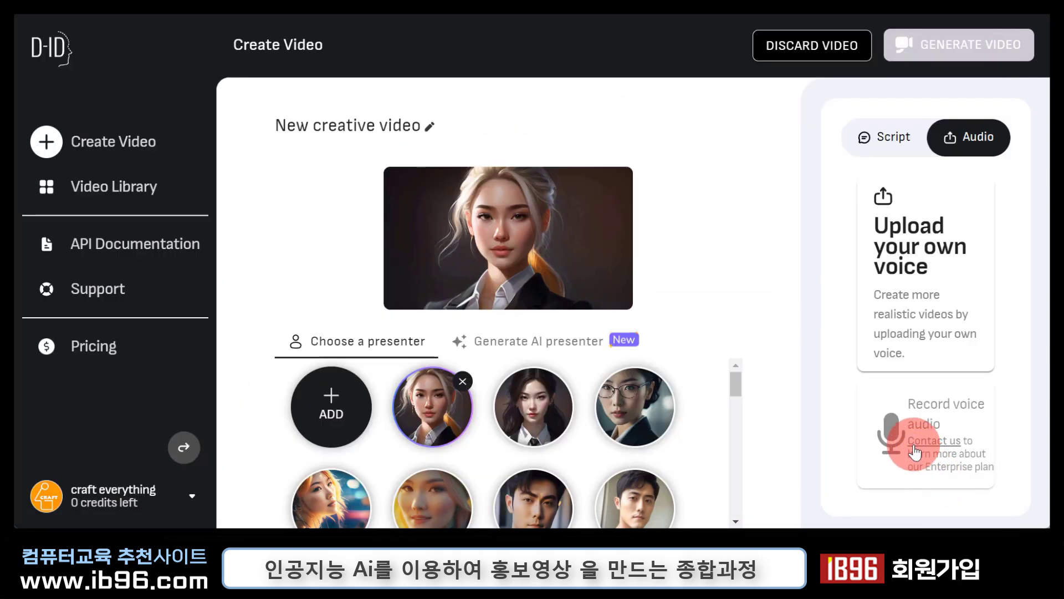
left_click(907, 136)
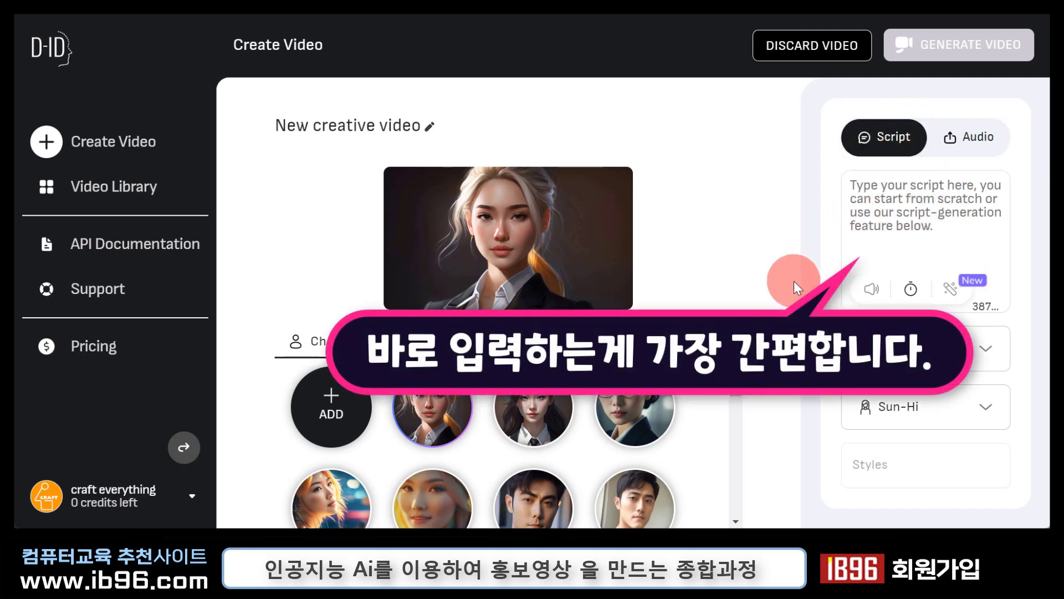
Paste the full ib96 promotional narration into the D-ID presenter's script and listen to it in the Sun-Hi voice.
left_click(937, 182)
type("시대적으로 높아지는 IT 기술에 발 맞춰 학생들의 성공을 위한 지름길, 바로 ib96에서 함께 시작해보세요.")
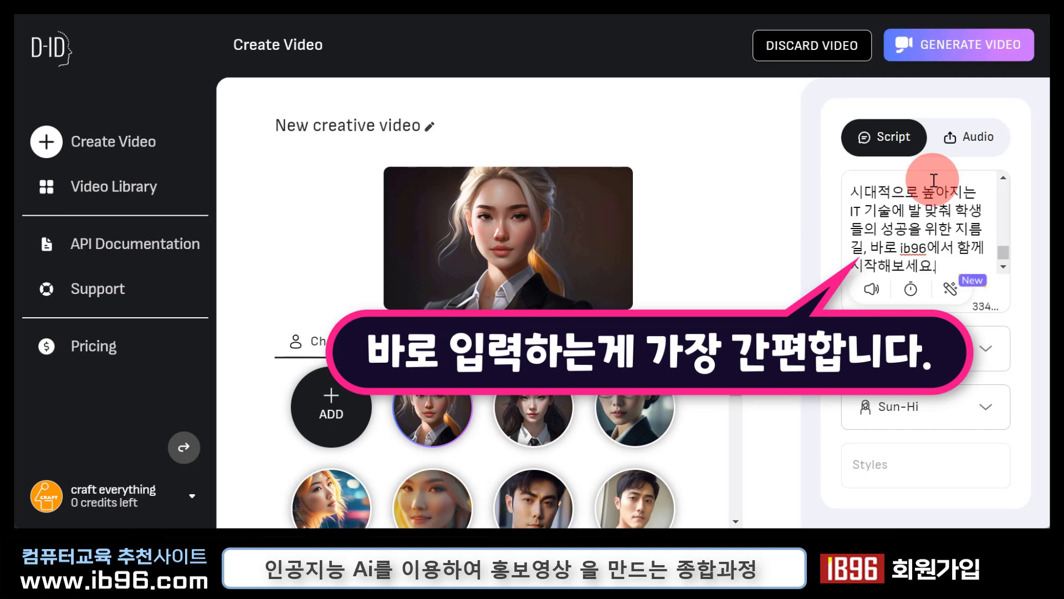
left_click_drag(999, 251, 995, 185)
left_click(933, 244)
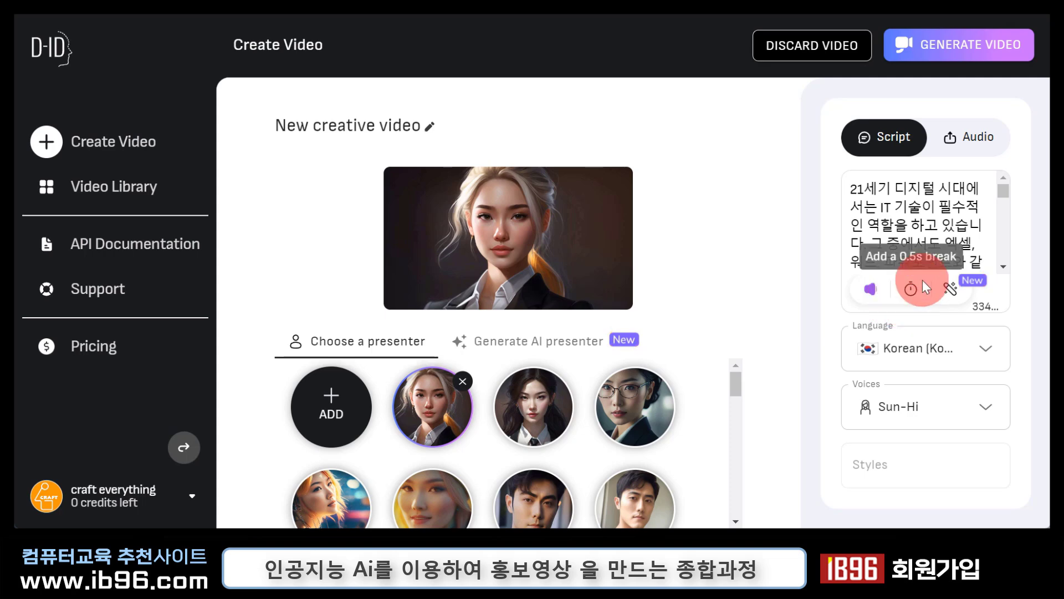
left_click_drag(1006, 191, 1006, 201)
left_click(872, 288)
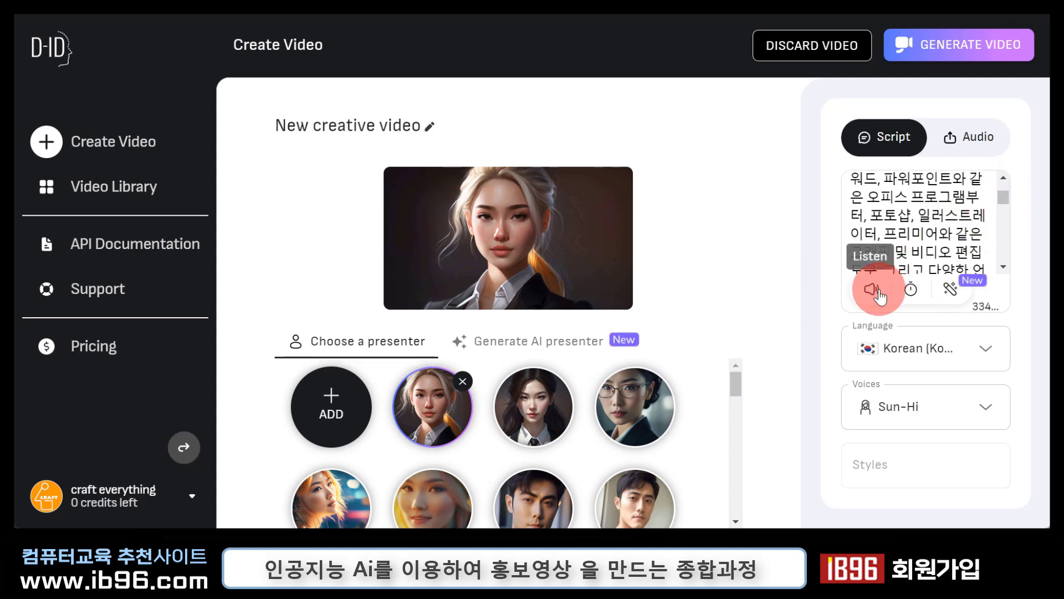
left_click(967, 241)
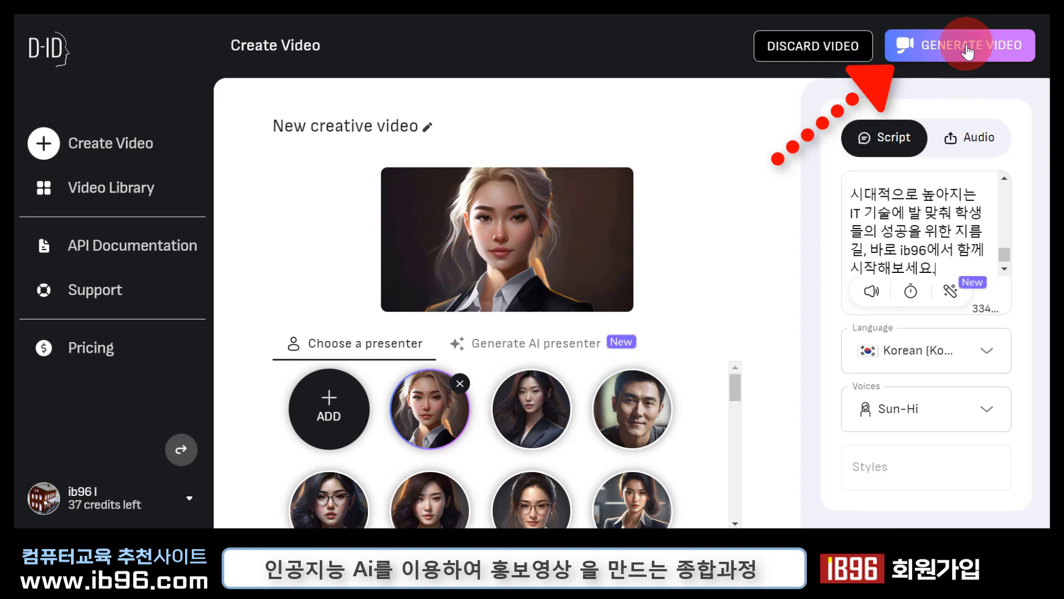
Generate the avatar video, play the newest creative video from the library and pause it after about 11 seconds.
left_click(967, 51)
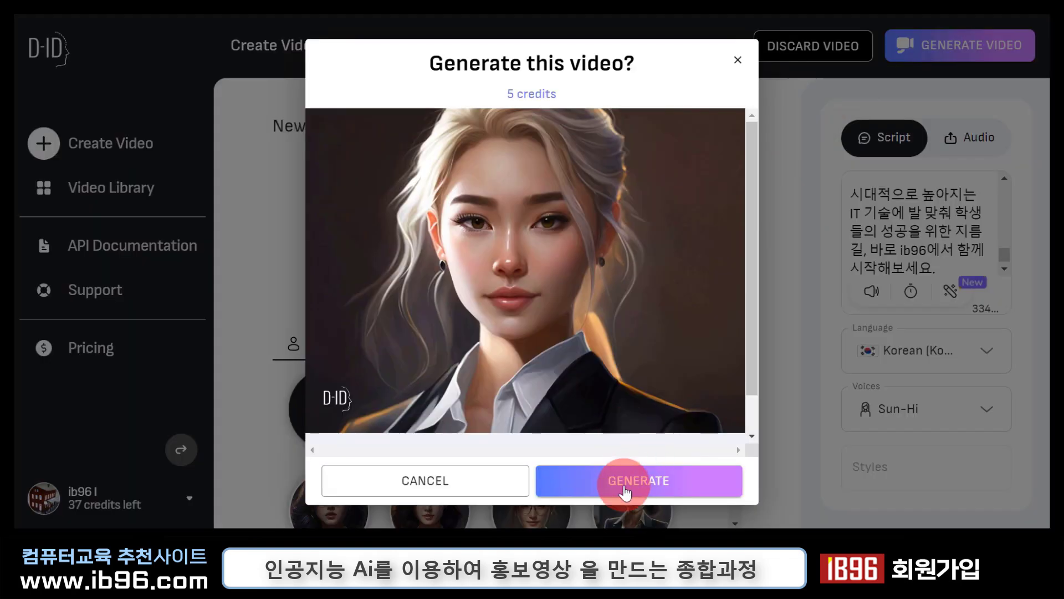
left_click(661, 488)
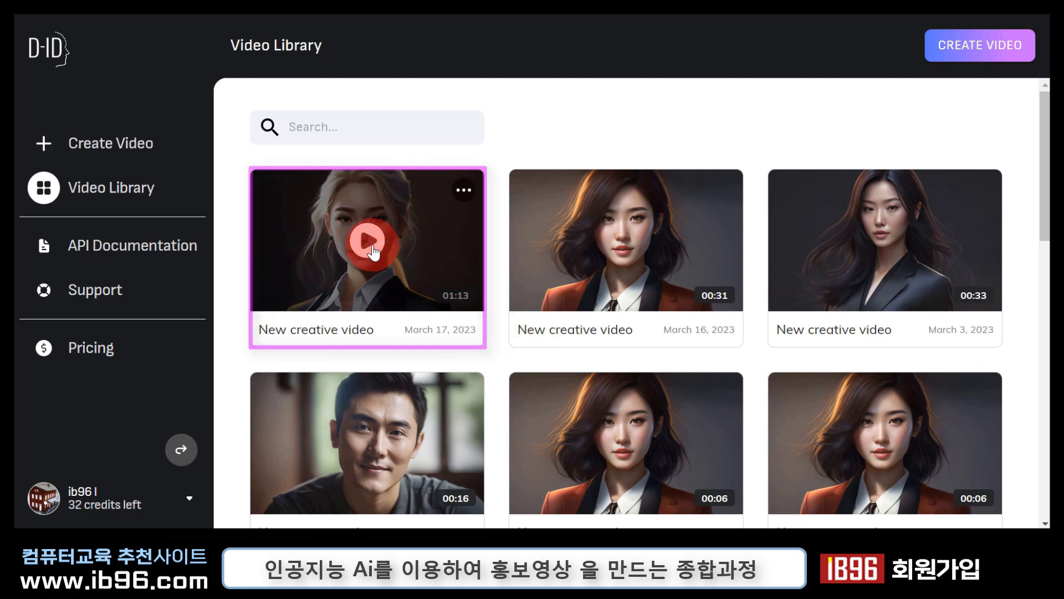
left_click(373, 252)
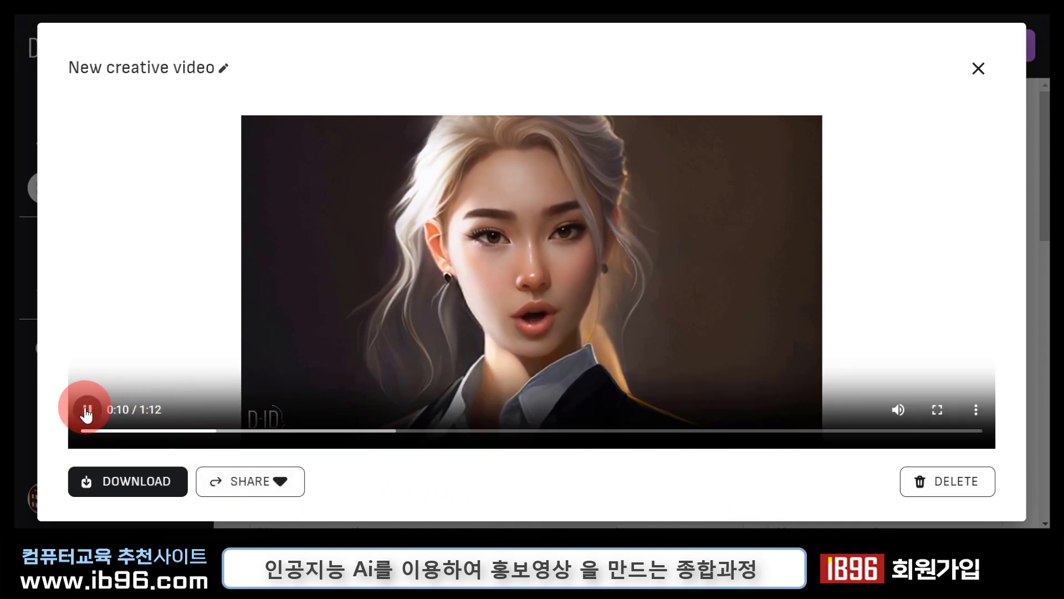
left_click(87, 410)
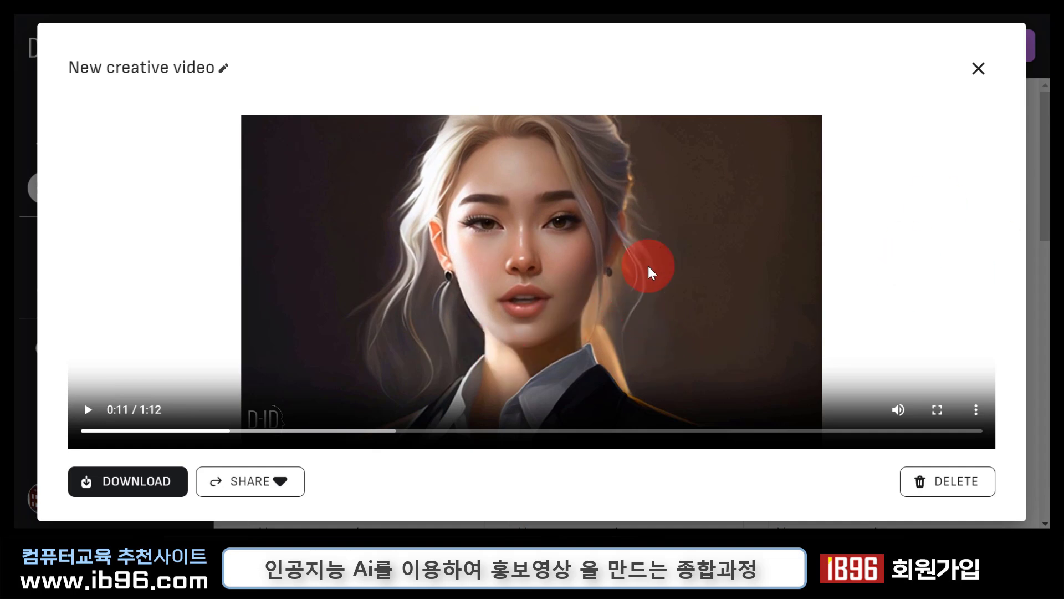
Close the video player and download the newest creative video from the library.
left_click(979, 70)
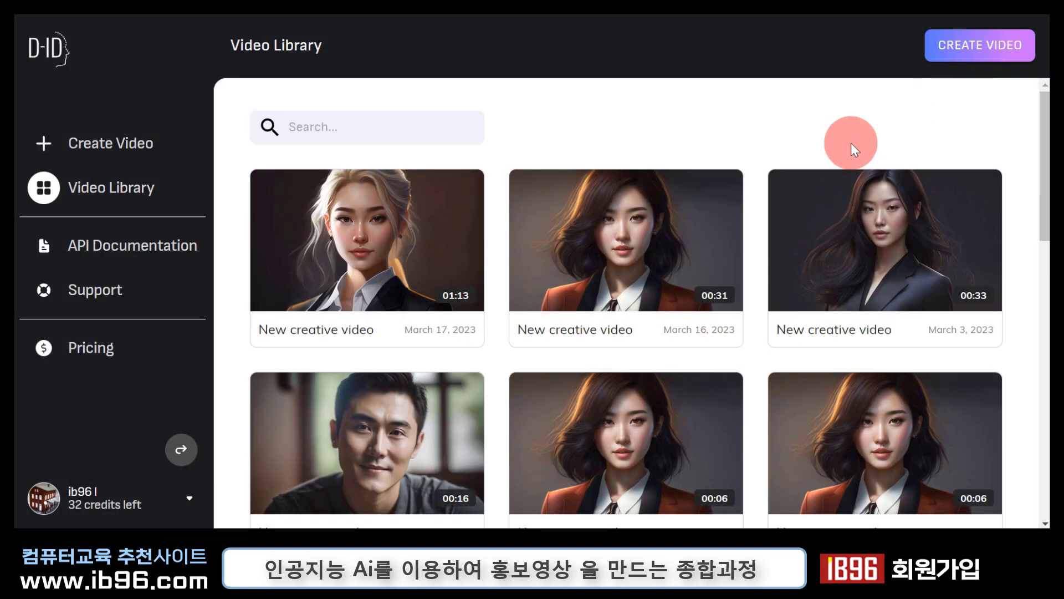
mouse_move(457, 222)
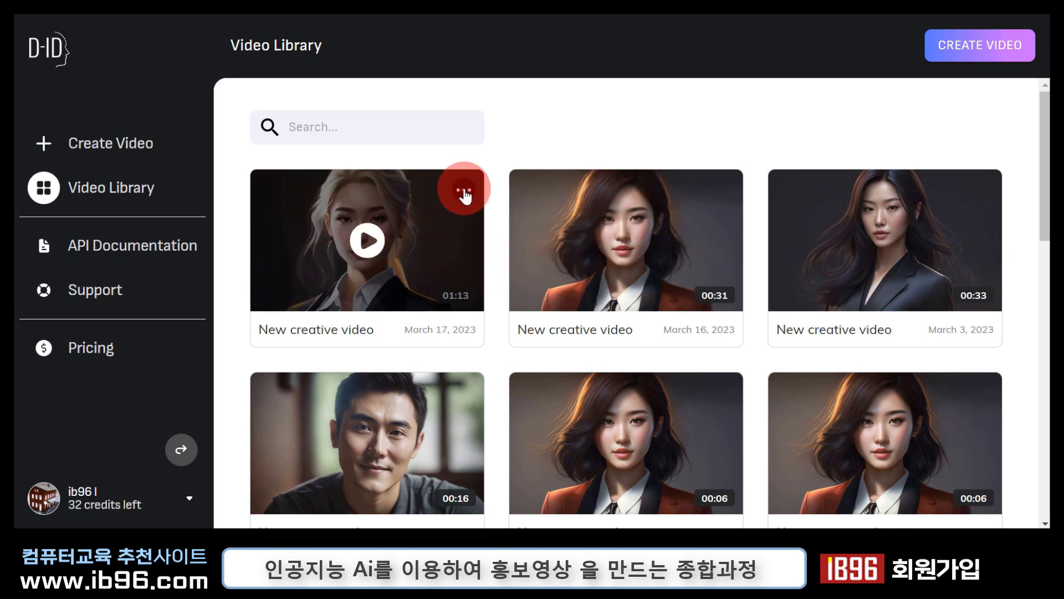
left_click(464, 192)
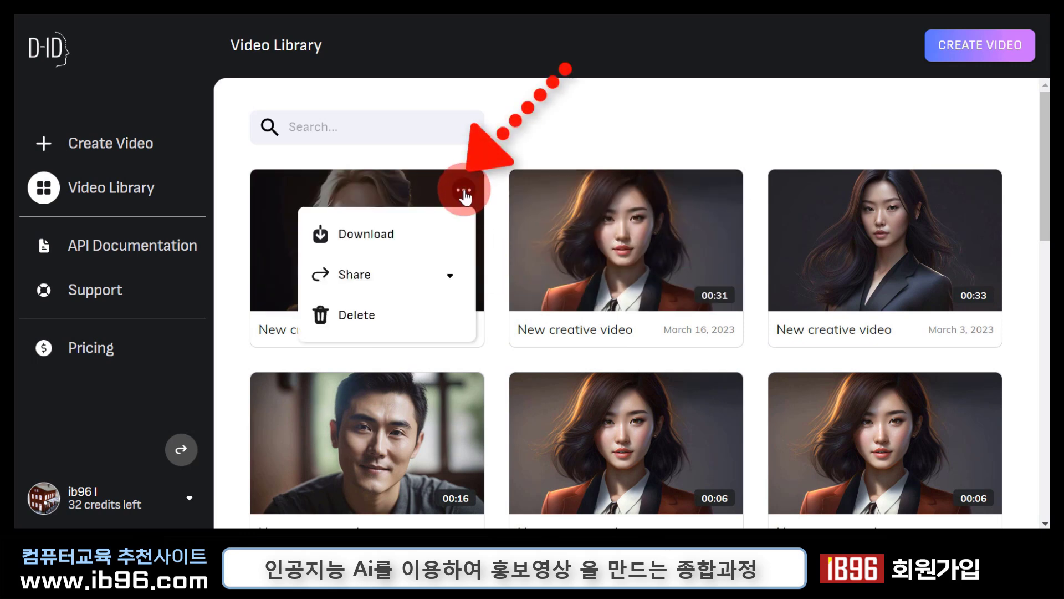
left_click(337, 242)
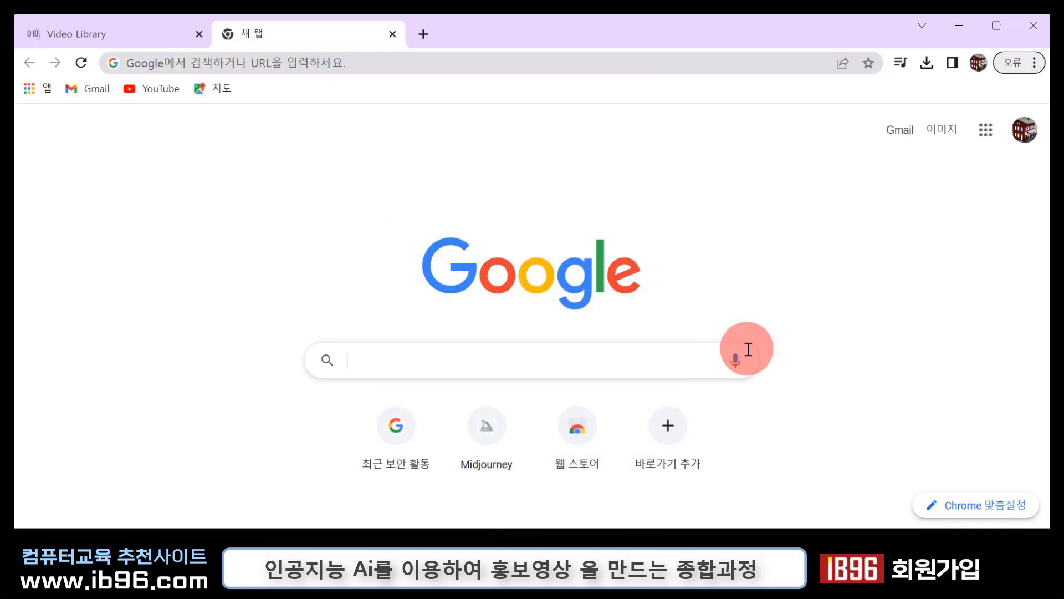
Search Google for vrew in a new tab, open the official Vrew site and download the free Windows installer.
type("vrew")
key("Return")
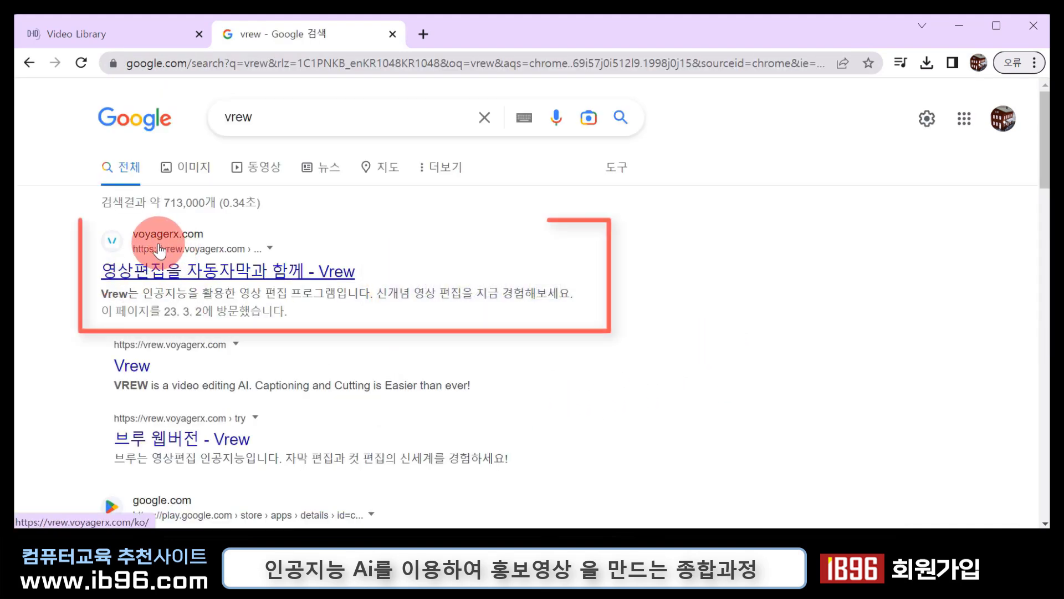
left_click(185, 254)
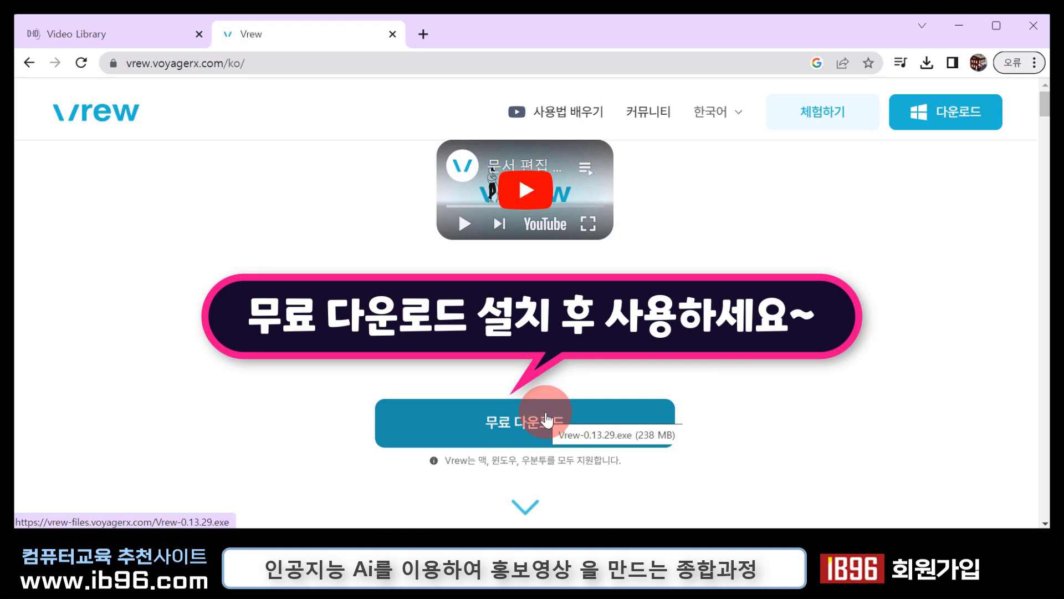
left_click(547, 419)
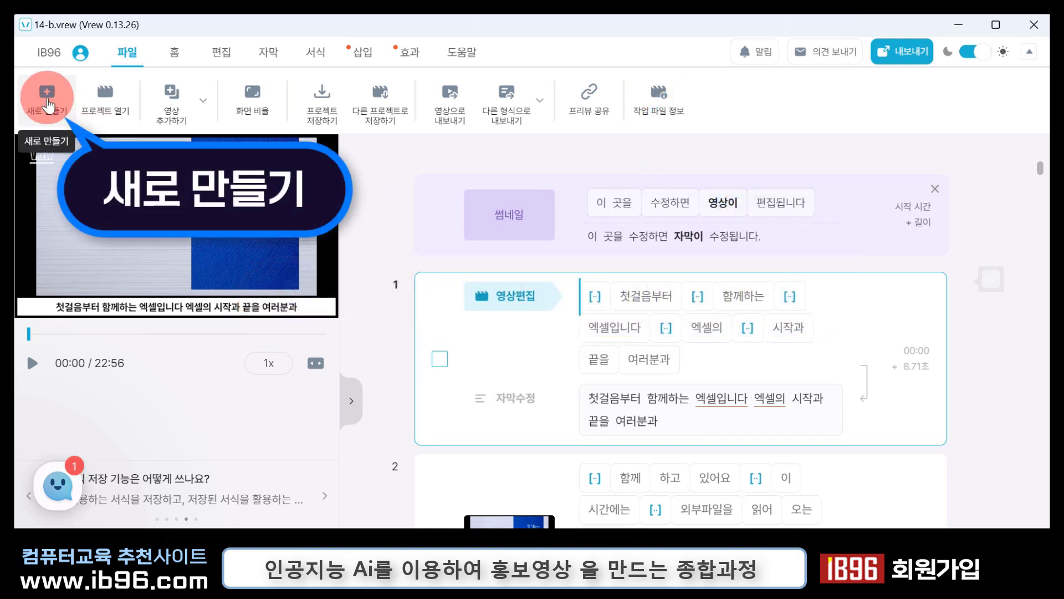
In Vrew, start a new project from New creative video (8) in the Downloads folder with Korean as the speech language.
left_click(47, 104)
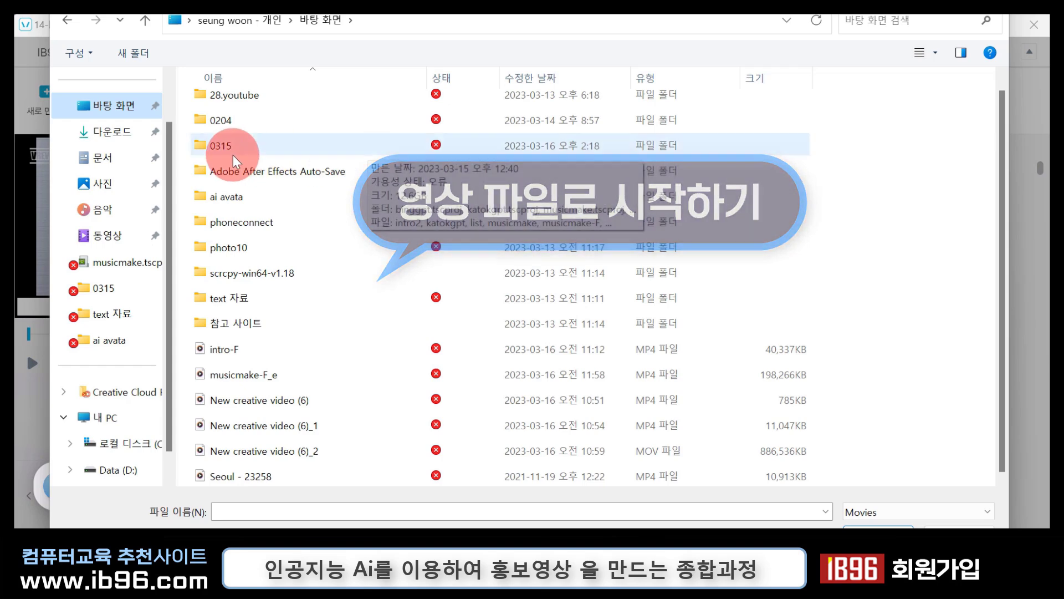
left_click(119, 136)
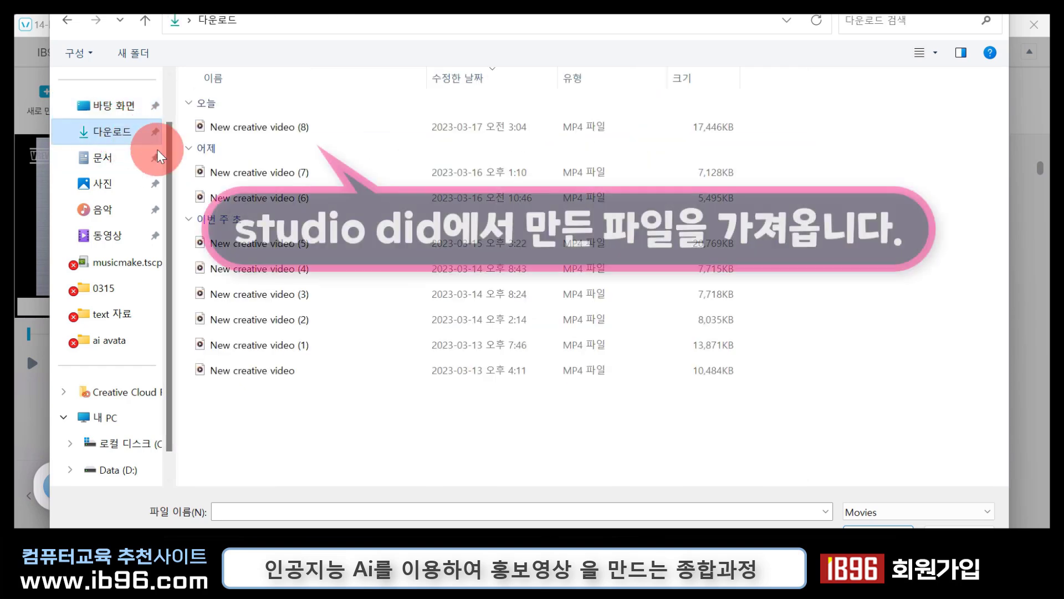
left_click(288, 131)
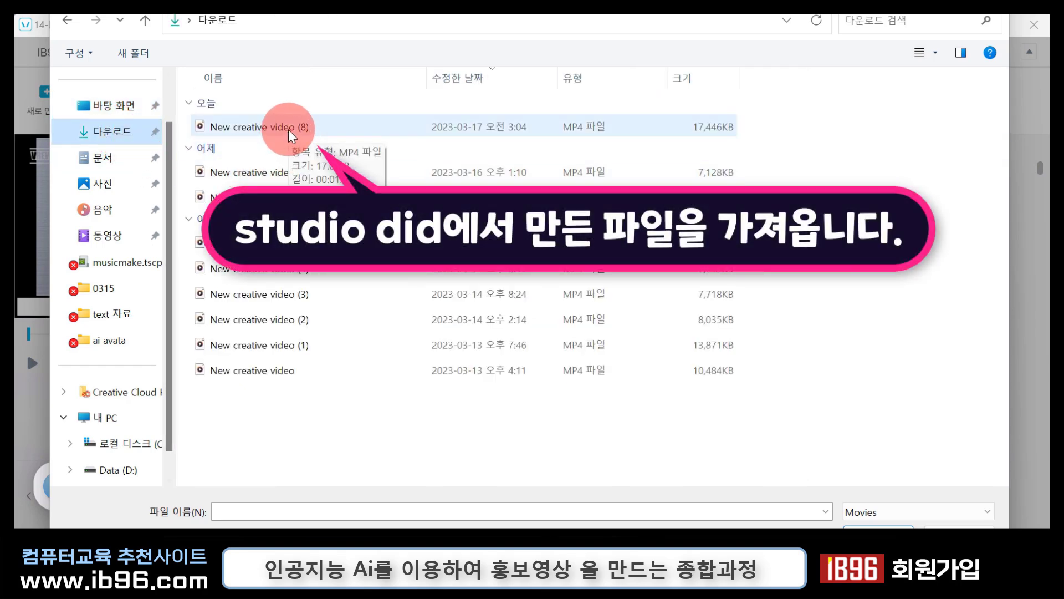
left_click(289, 128)
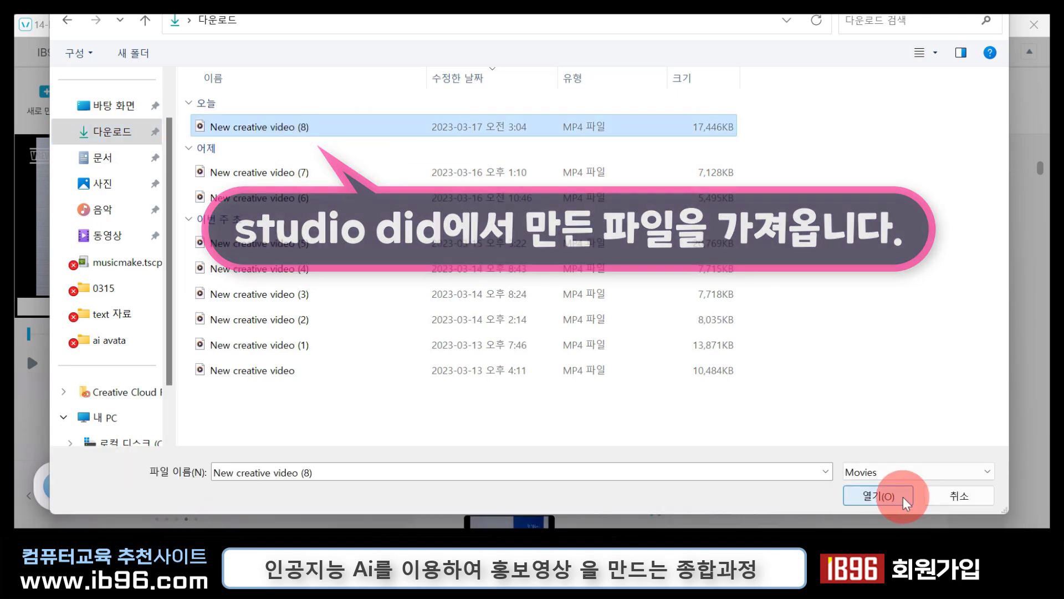
left_click(903, 497)
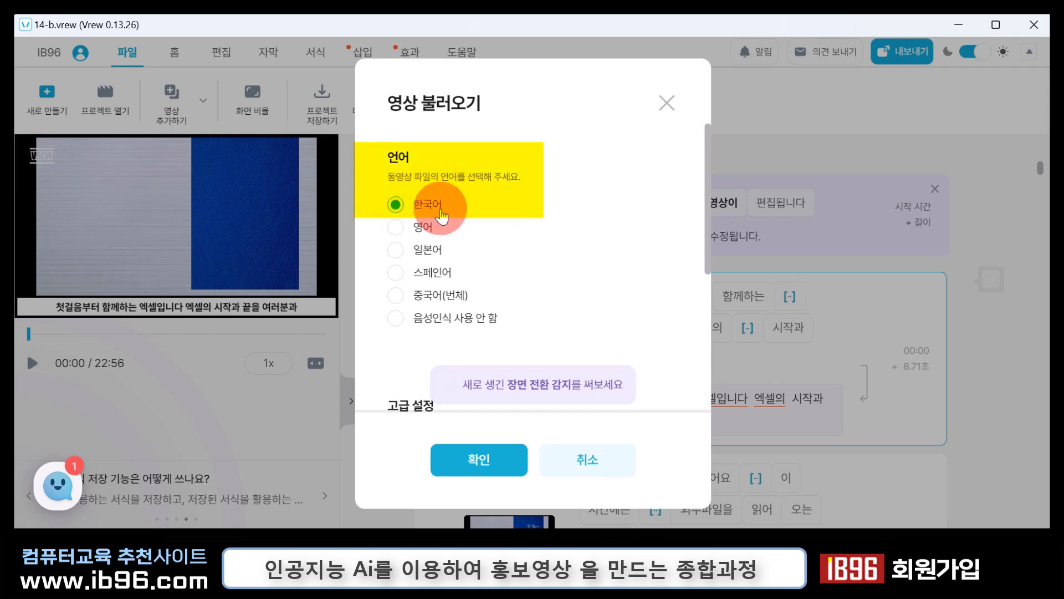
scroll(487, 458, "down", 3)
left_click(487, 458)
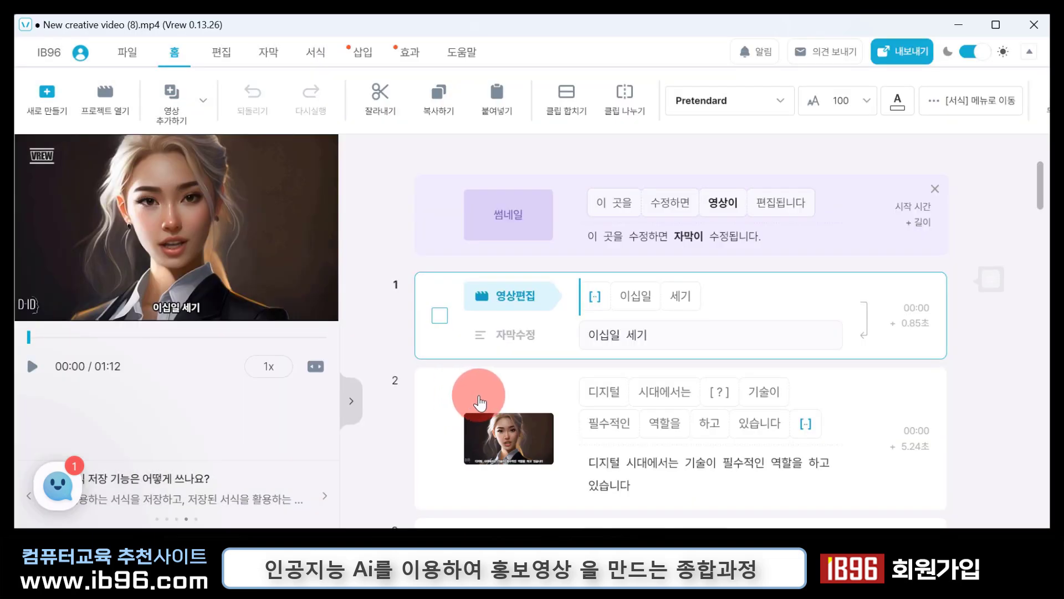
Examine the first clip's video-editing words and its subtitle text by selecting each row in turn.
left_click(402, 284)
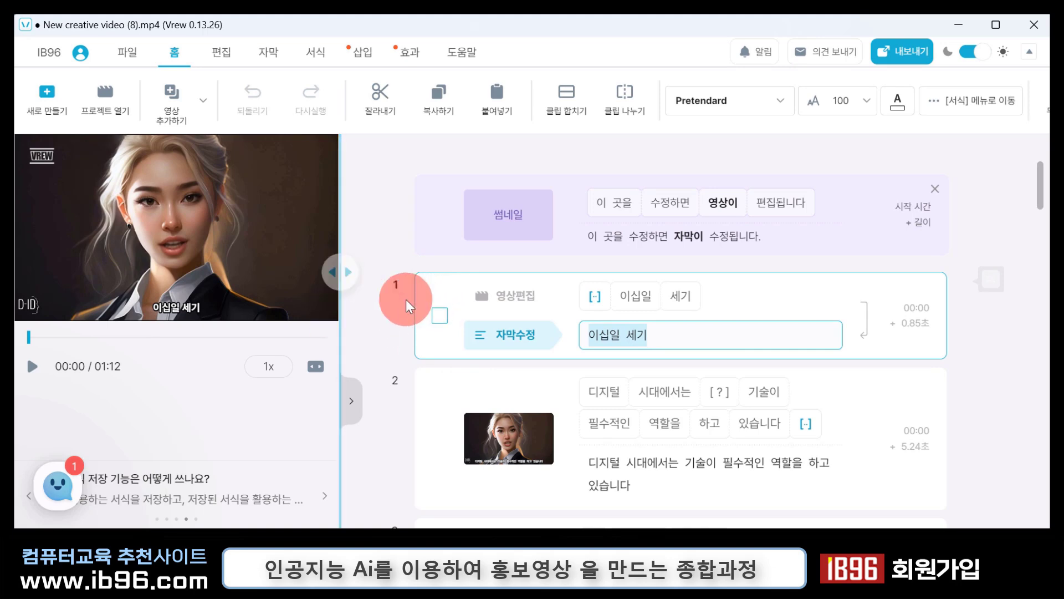
left_click(282, 257)
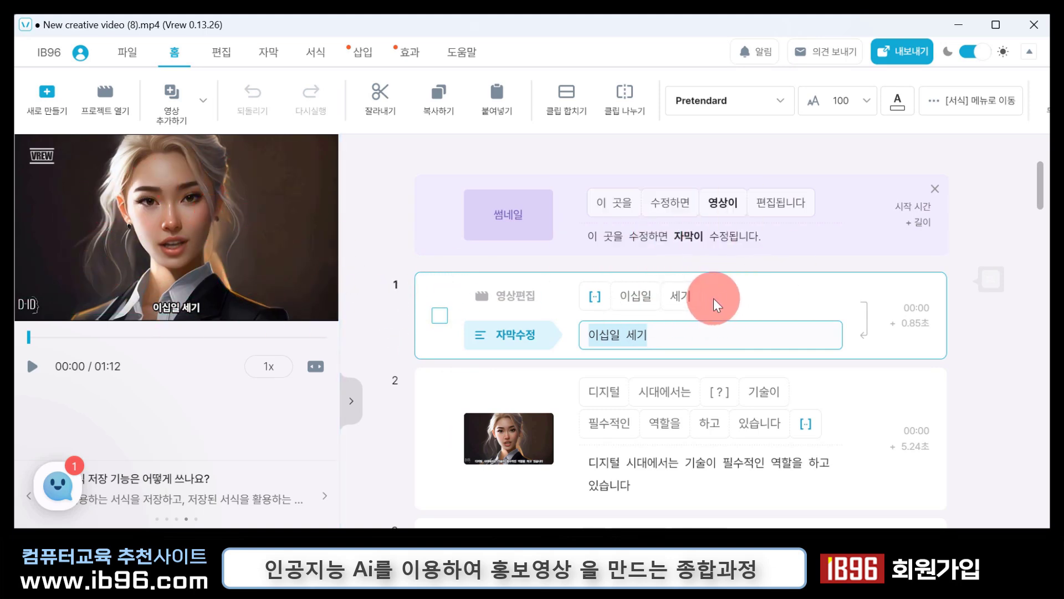
left_click_drag(717, 293, 594, 302)
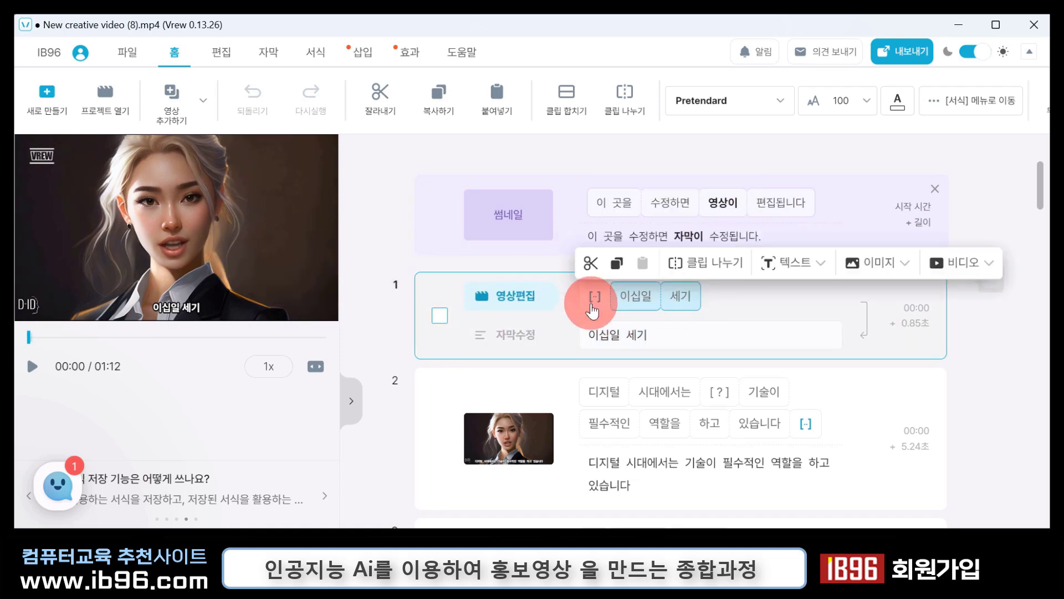
left_click(672, 338)
left_click_drag(672, 338, 559, 345)
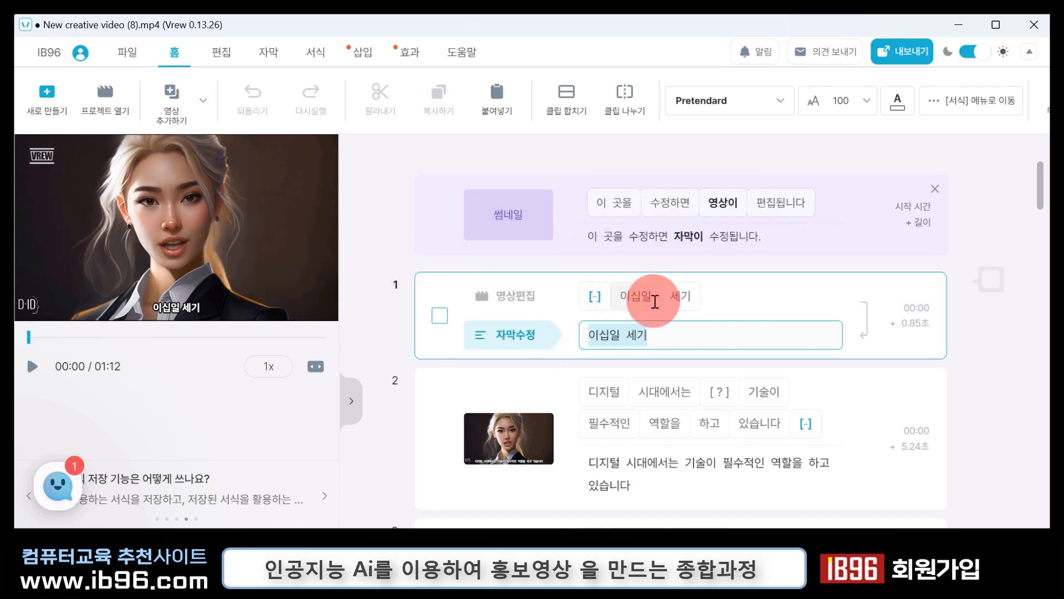
Split the second clip after the word 기술이 and check the subtitle of its first half in the preview.
scroll(643, 363, "down", 2)
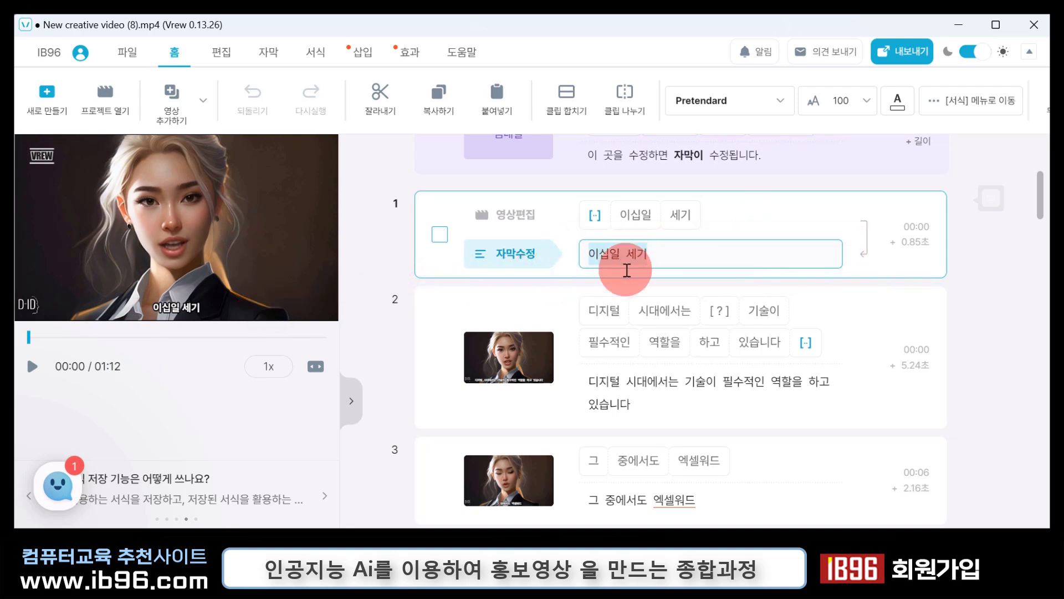
left_click(684, 305)
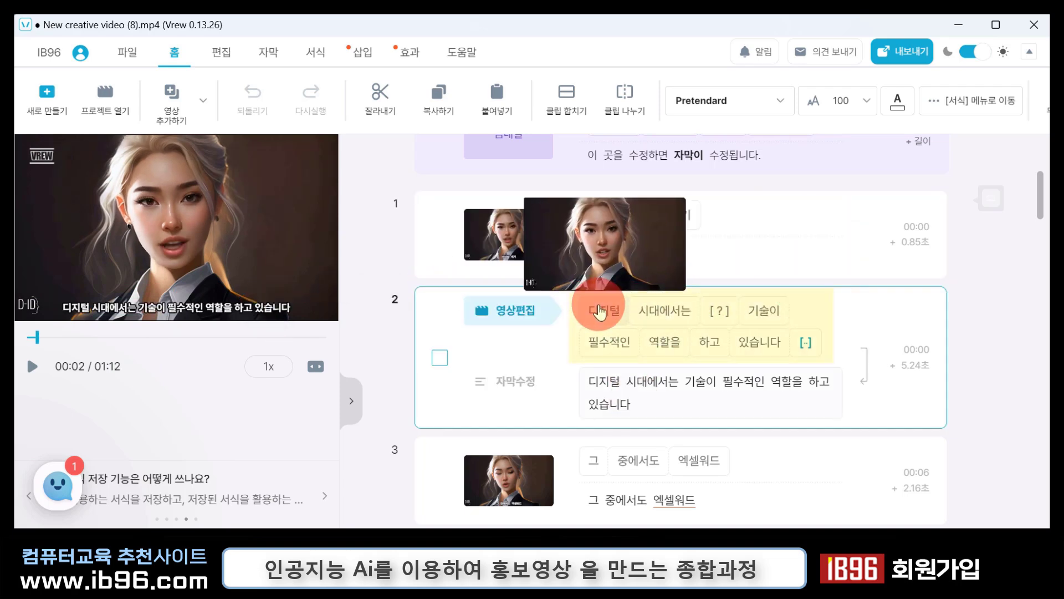
left_click(788, 314)
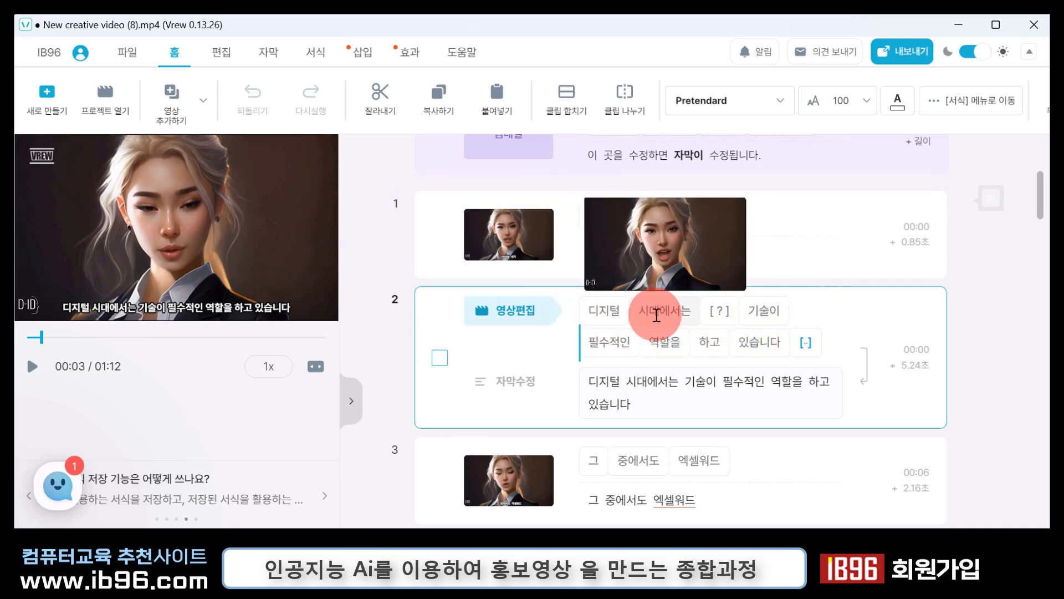
left_click(792, 307)
key("Return")
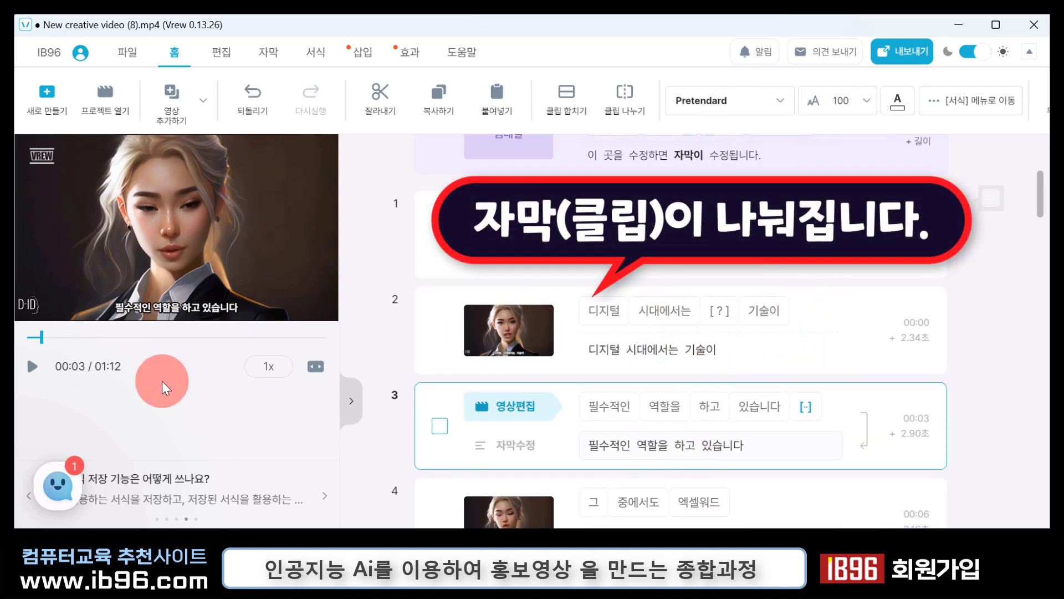
left_click(632, 307)
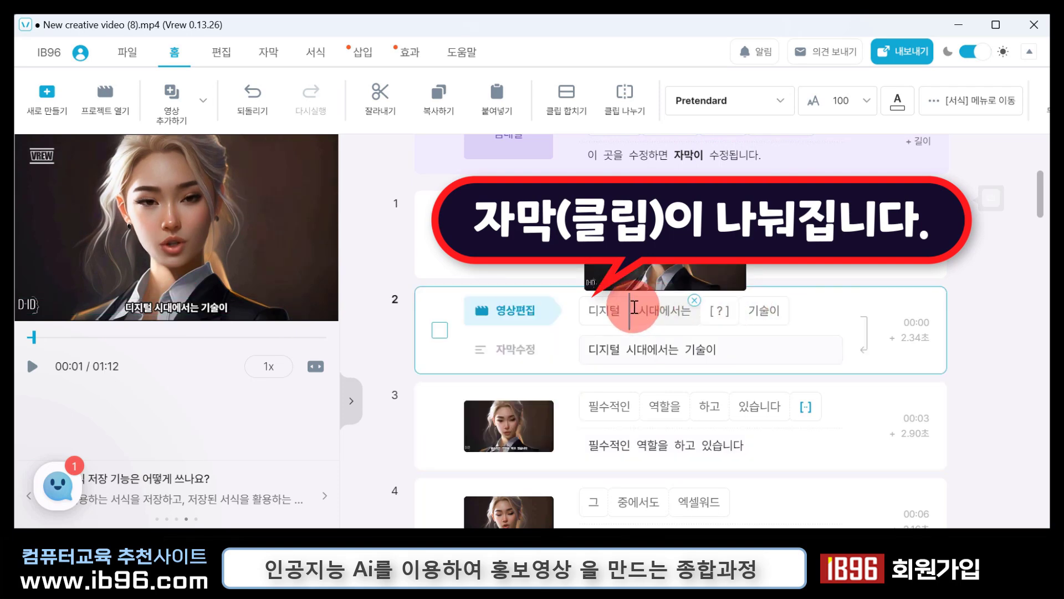
left_click(184, 314)
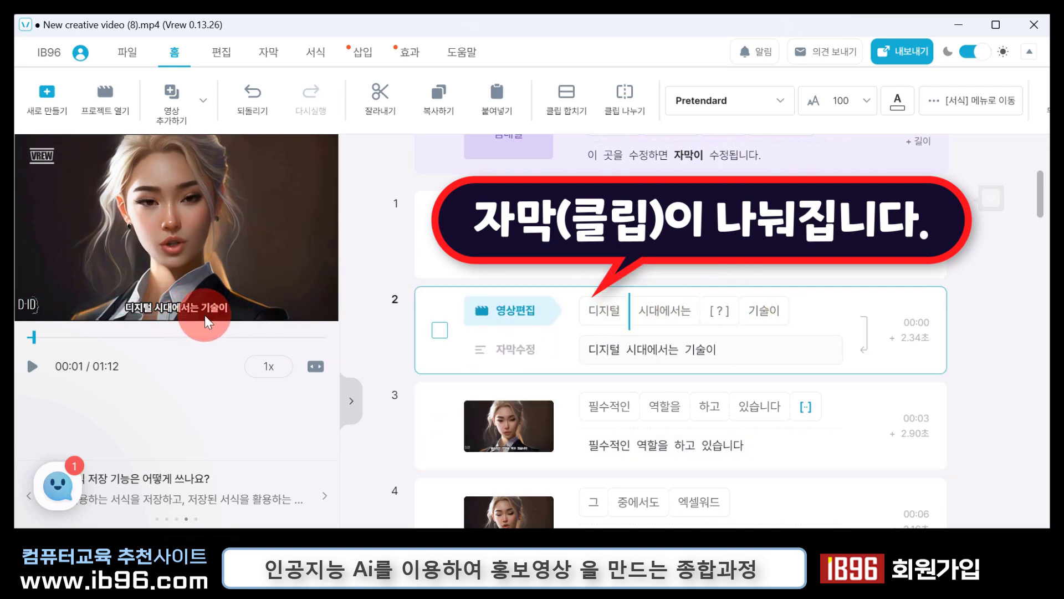
Merge the clip beginning with 디지털 into the first clip, 이십일 세기.
left_click(654, 406)
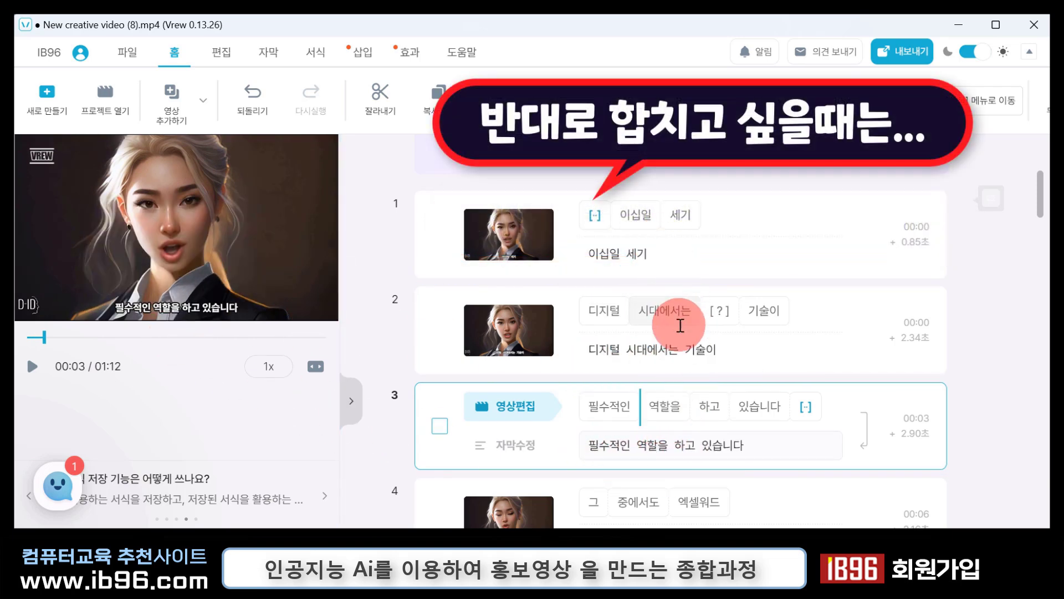
left_click(657, 215)
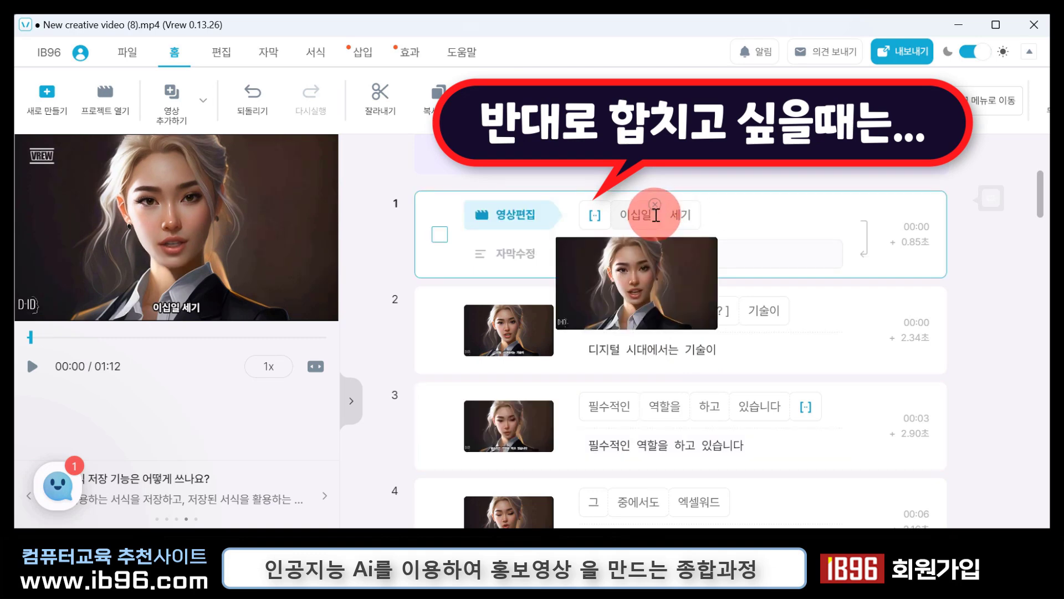
left_click(714, 311)
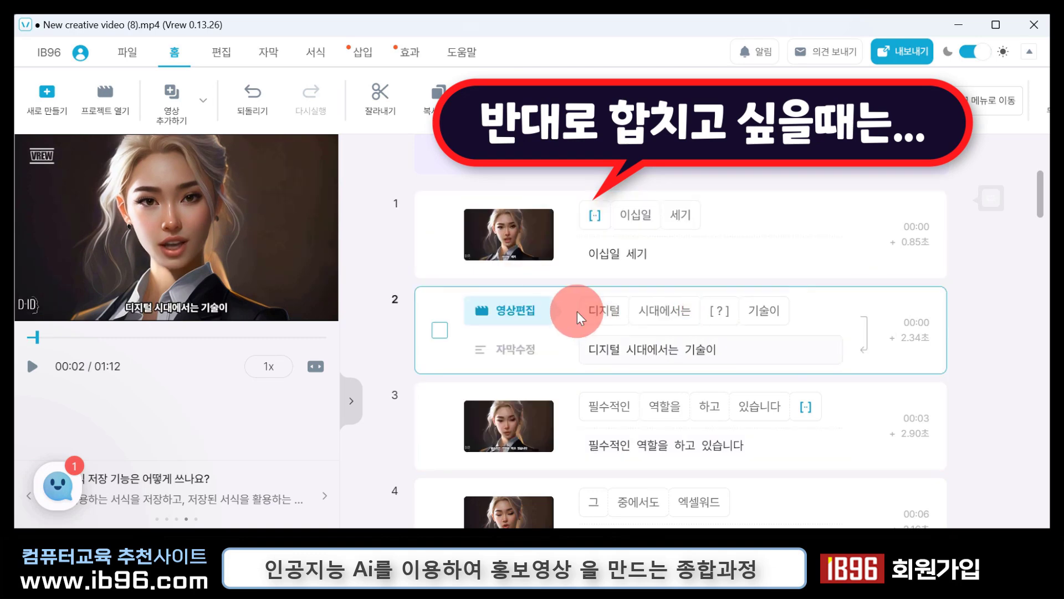
left_click(577, 311)
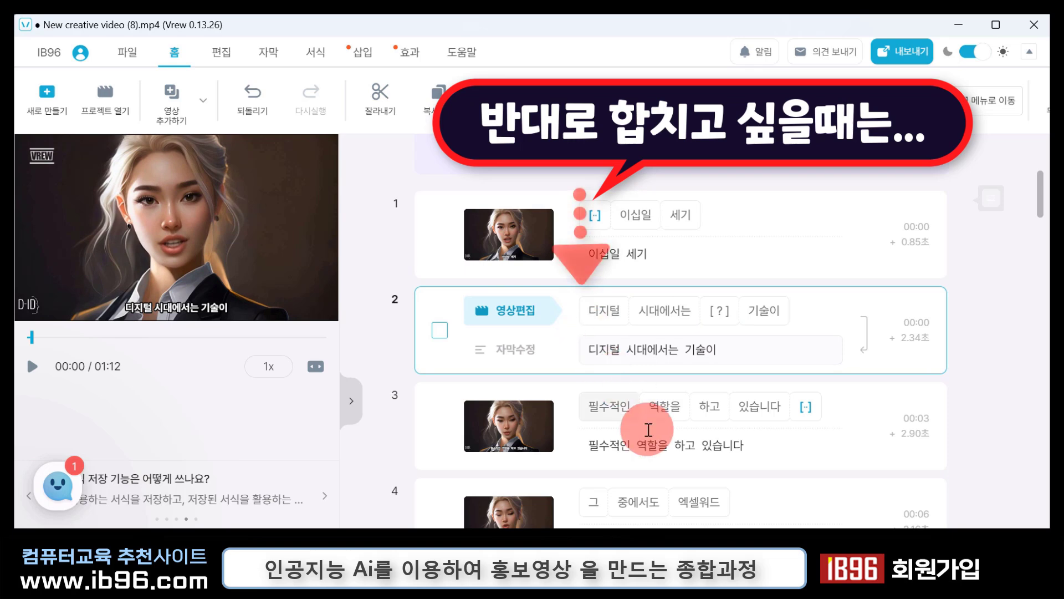
key("BackSpace")
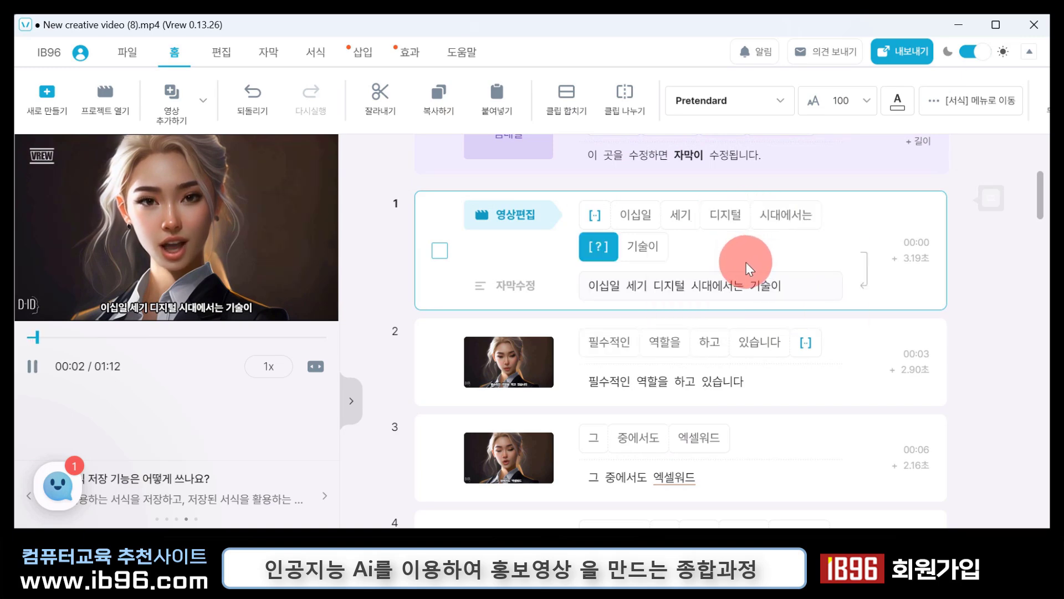
Check the merged clip's unrecognized [ ? ] word in playback and insert "IT" before 기술이 in its subtitle.
key("space")
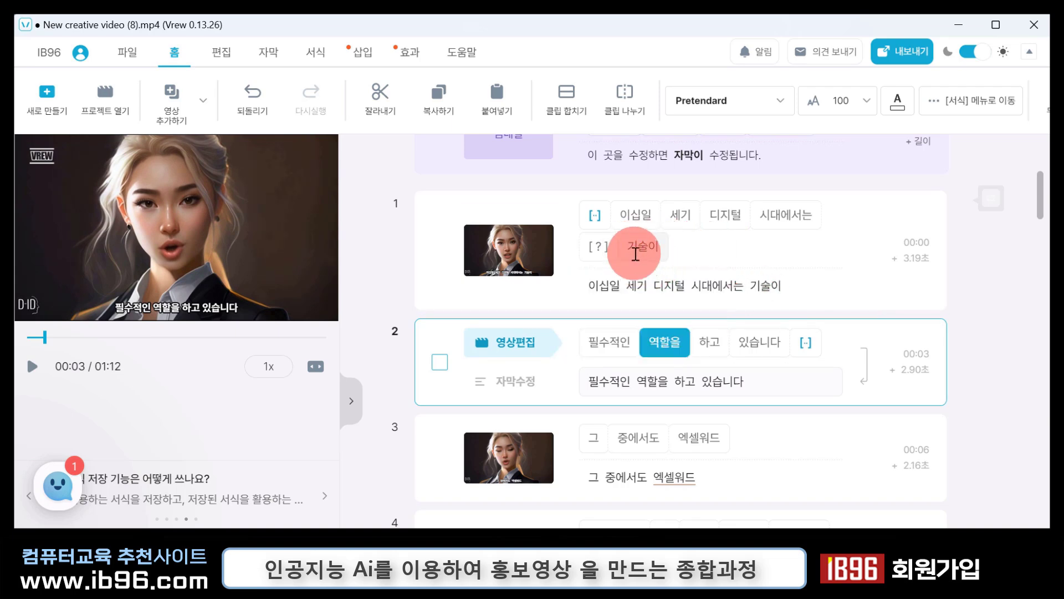
left_click(613, 244)
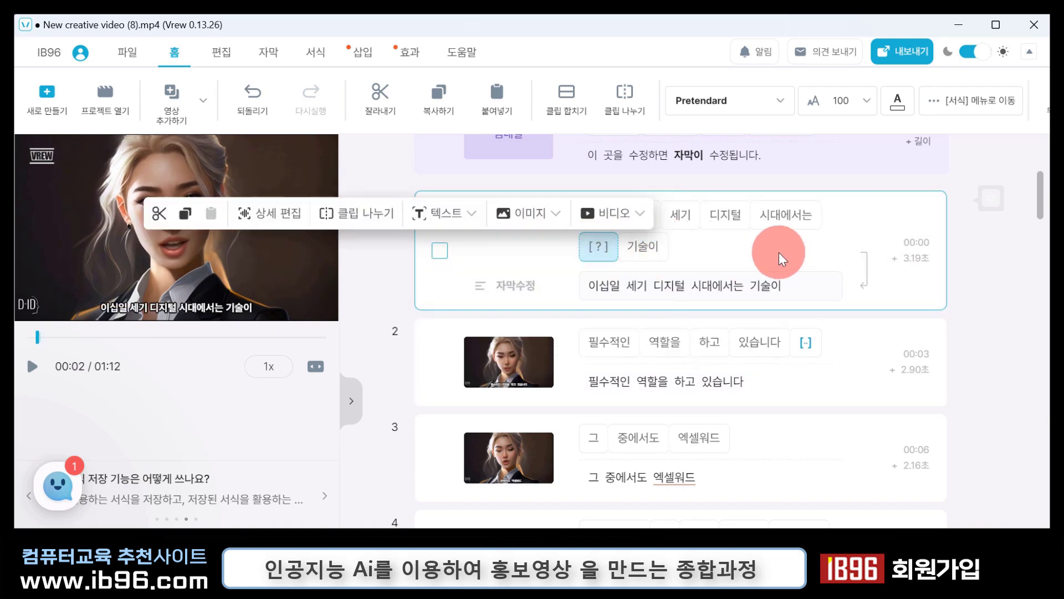
left_click(707, 250)
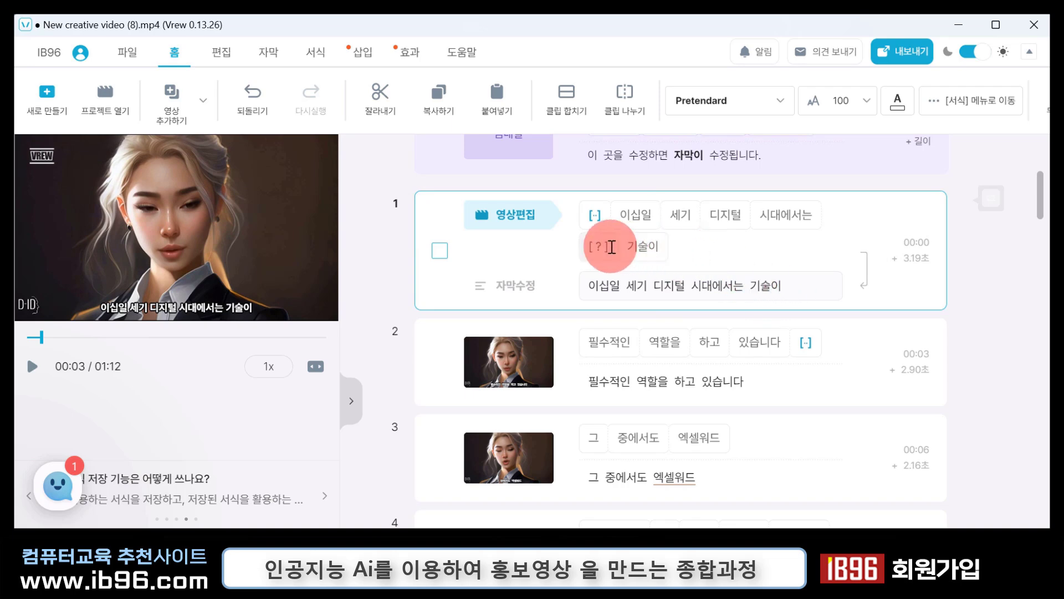
left_click(755, 286)
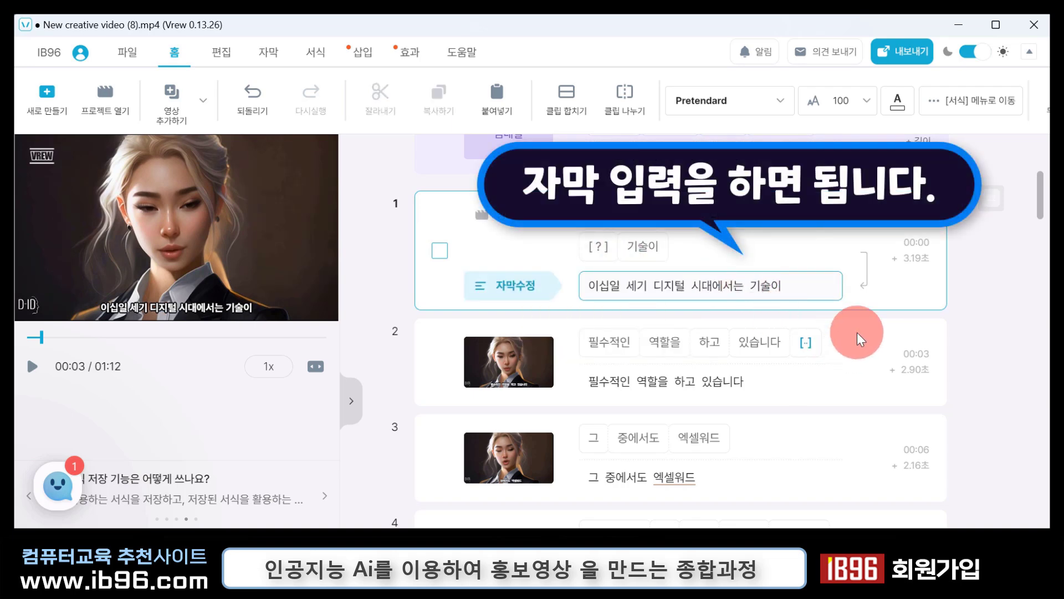
type("IT")
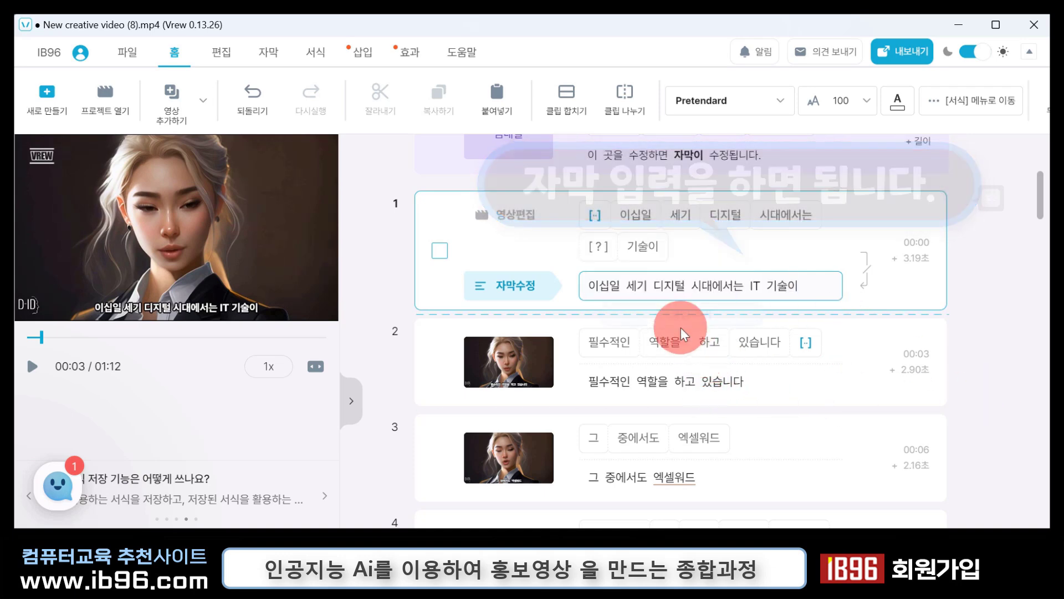
mouse_move(662, 301)
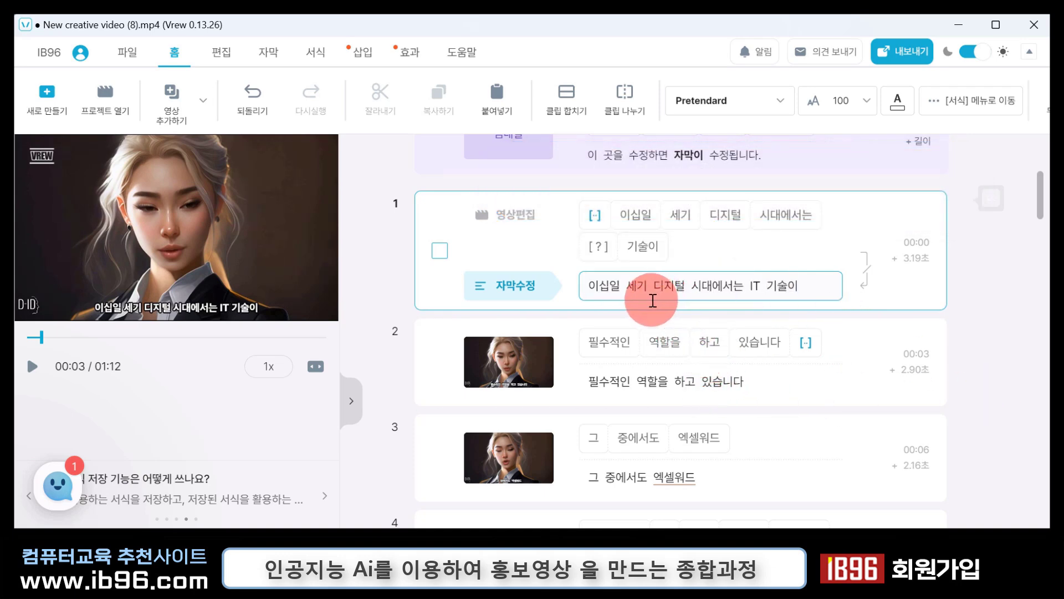
mouse_move(525, 404)
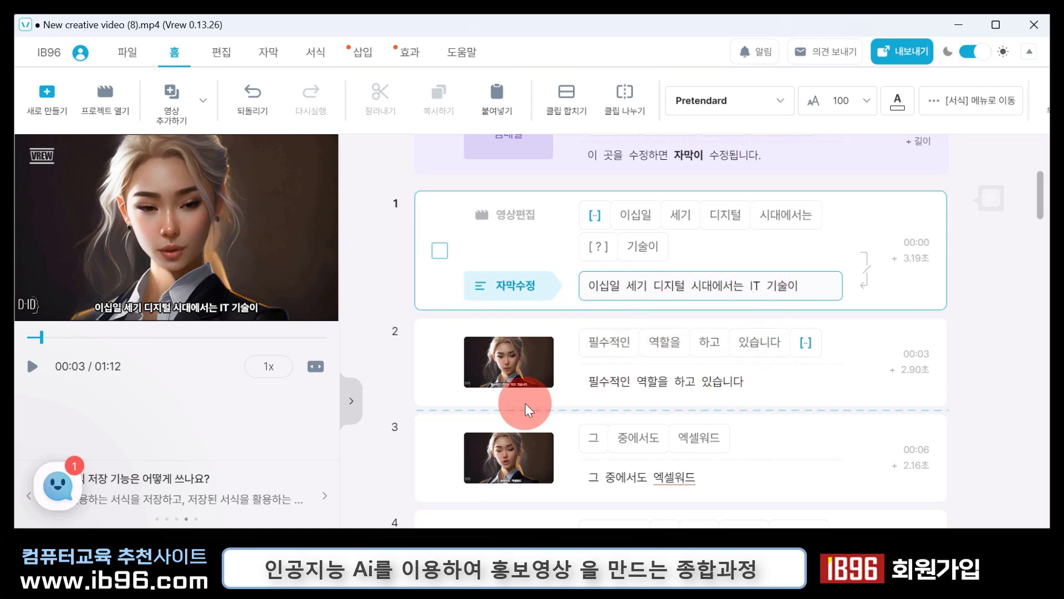
Add a period to the end of the second clip's subtitle, after 있습니다.
left_click(765, 308)
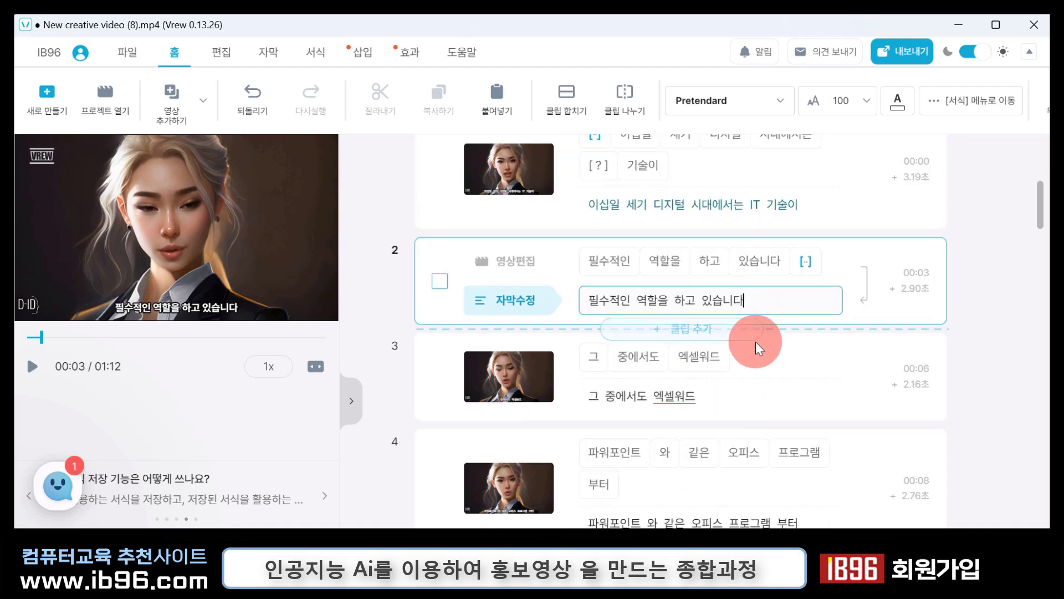
type(".")
scroll(734, 198, "down", 4)
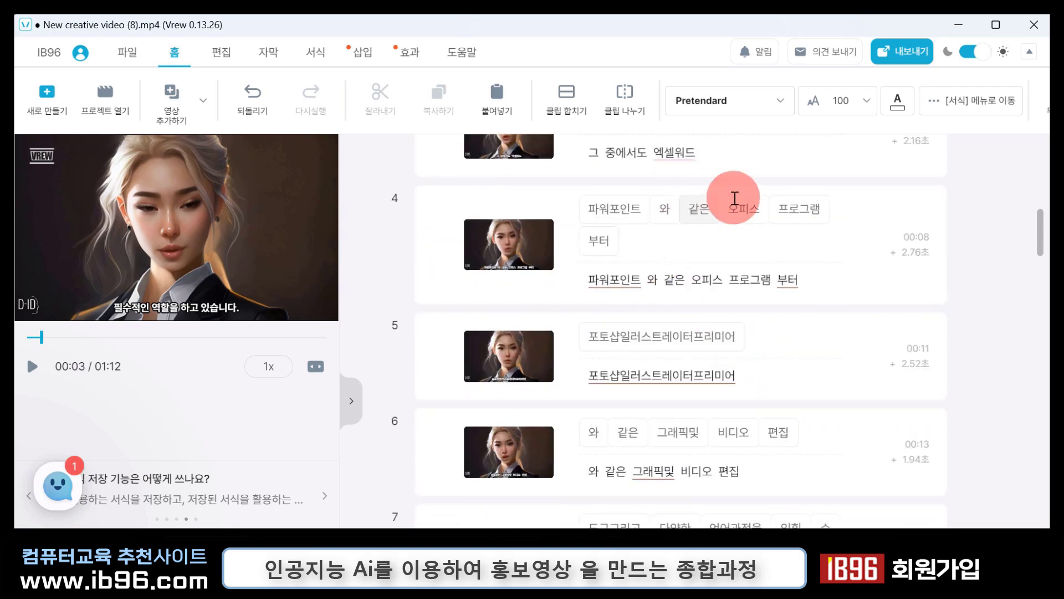
Correct the third clip's subtitle so 엑셀워드 reads "엑셀, 워드," with a comma after each program name.
scroll(735, 198, "up", 2)
left_click(650, 237)
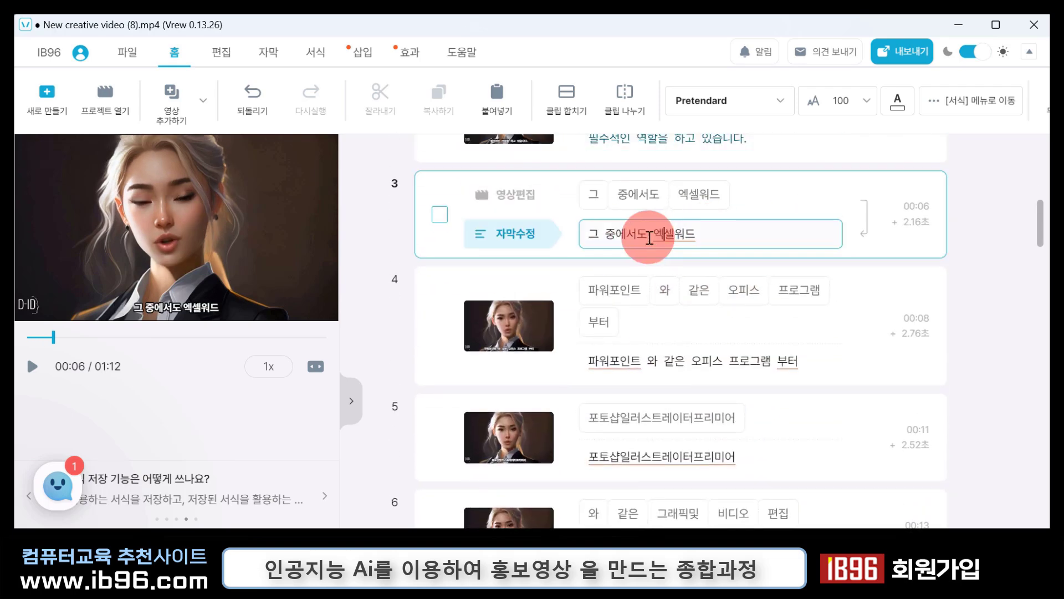
right_click(677, 235)
key("Escape")
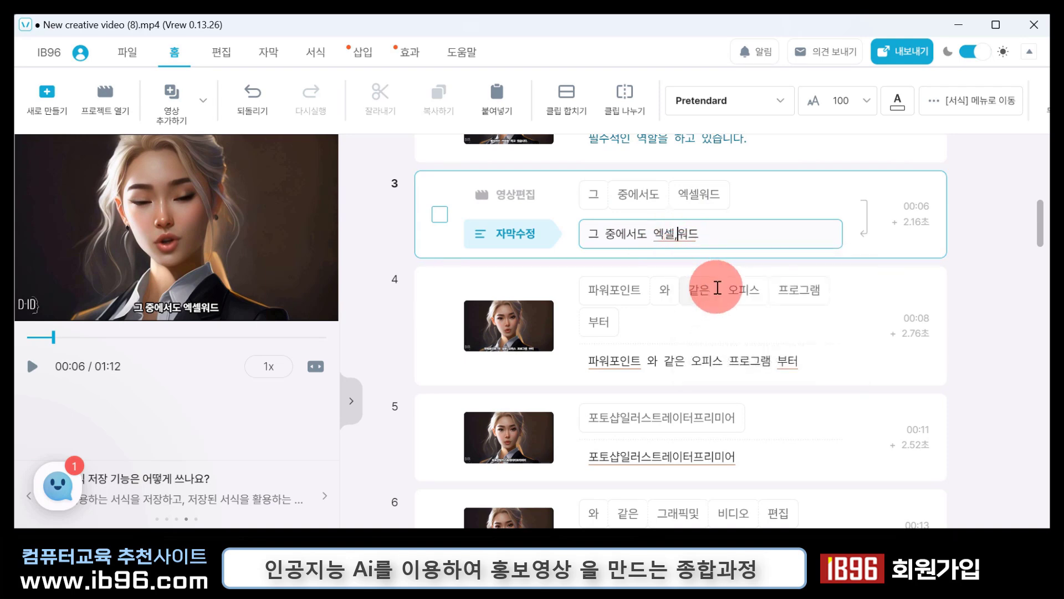
type(", 워드")
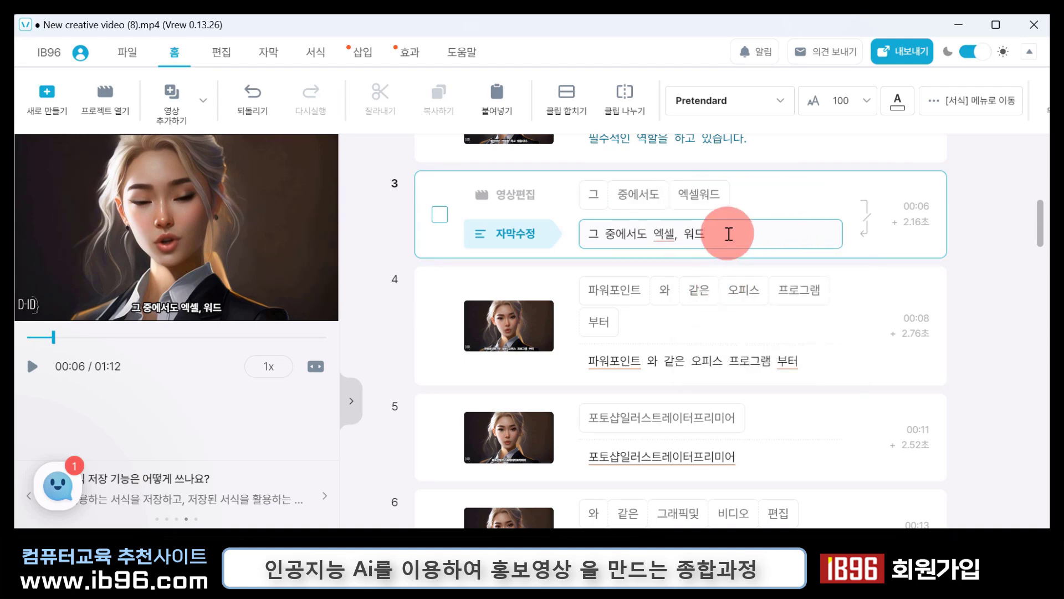
type(",")
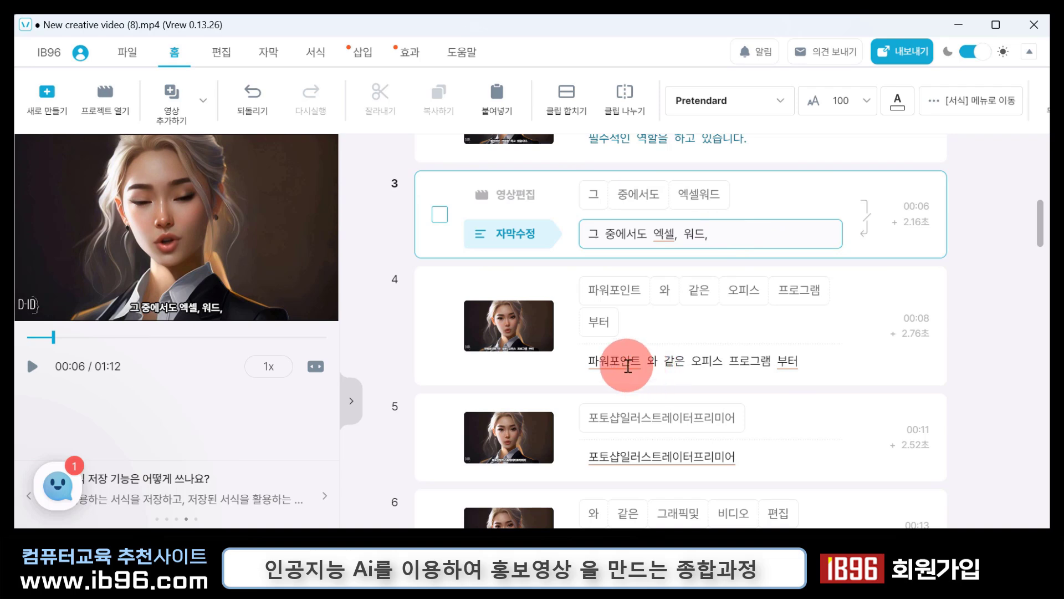
Split the fourth clip after 같은, merge its first half into the third clip and join the subtitle words as 파워포인트와.
left_click(720, 289)
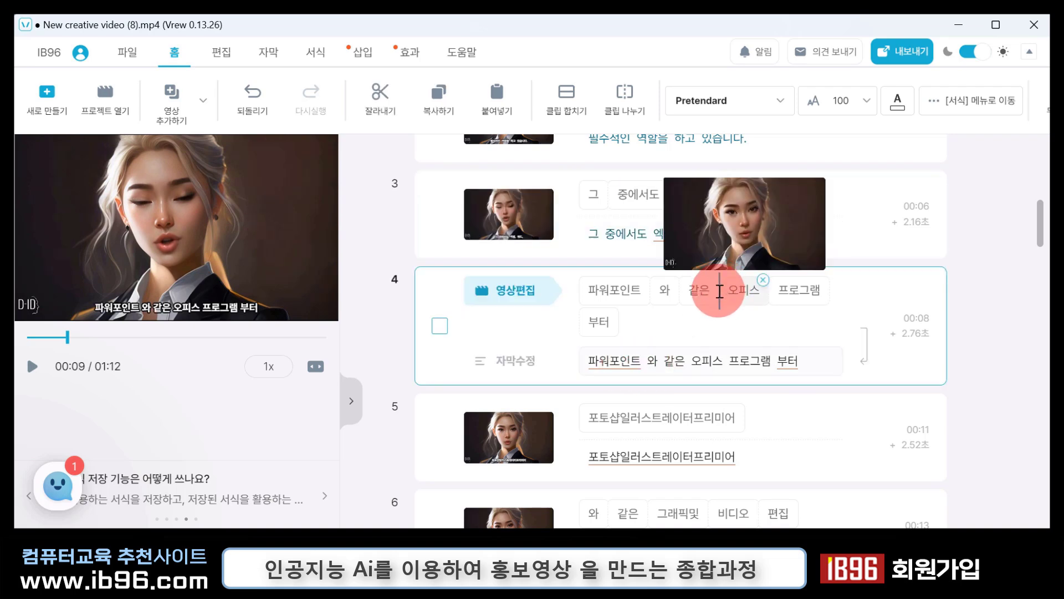
key("Return")
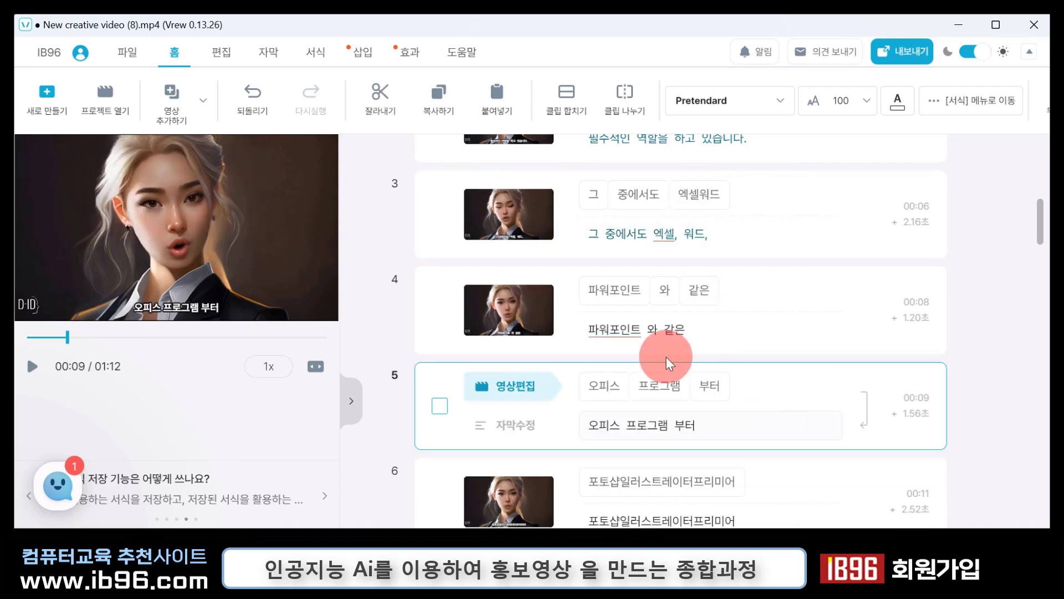
left_click(581, 289)
left_click(610, 331)
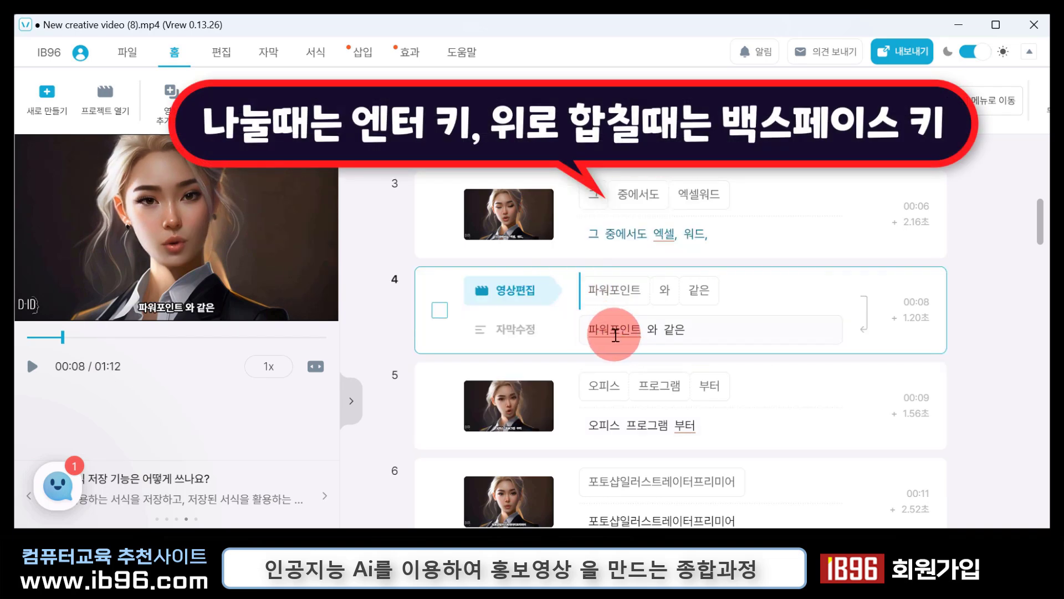
key("BackSpace")
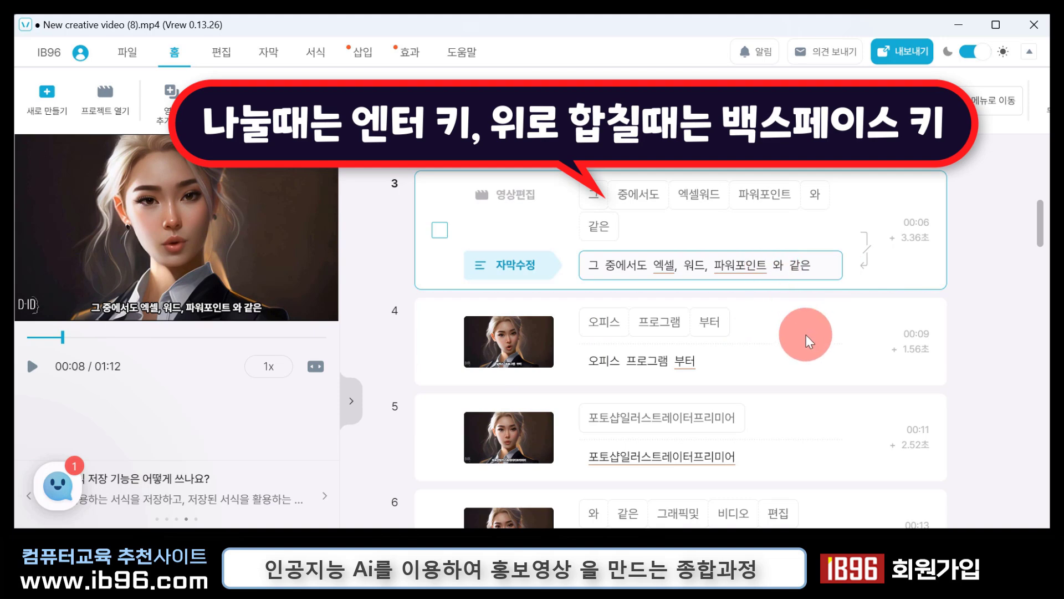
key("BackSpace")
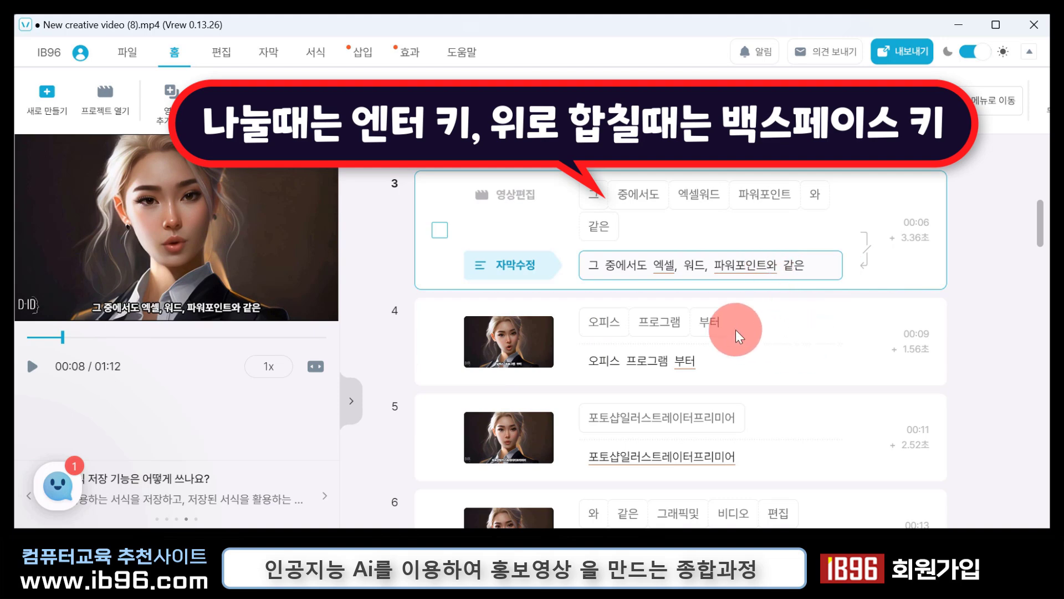
Separate the fifth clip's run-together subtitle into "포토샵, 일러스트레이터, 프리미어".
scroll(746, 388, "down", 3)
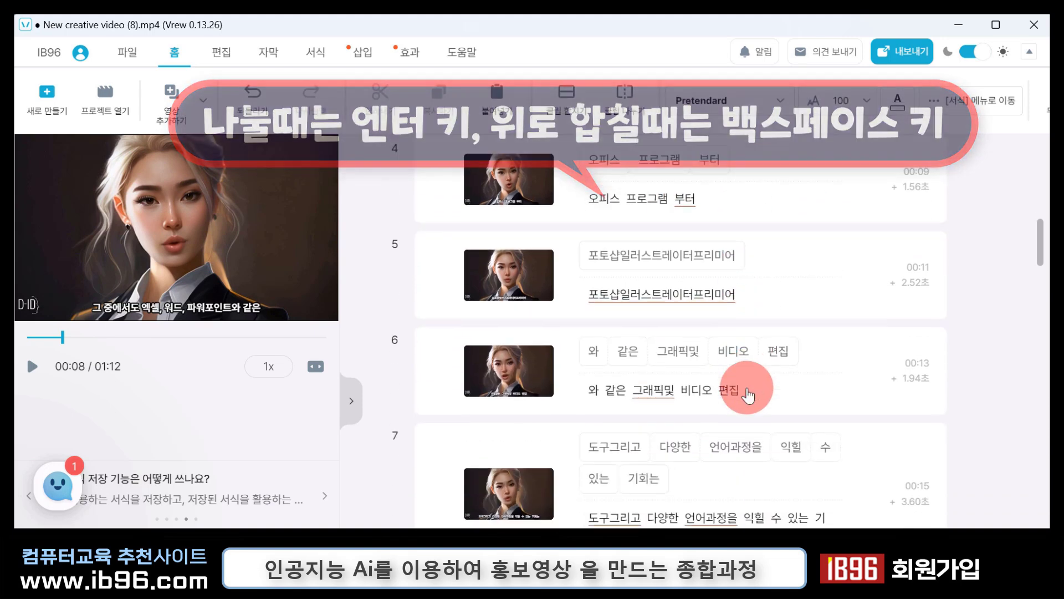
left_click(727, 388)
scroll(726, 388, "up", 1)
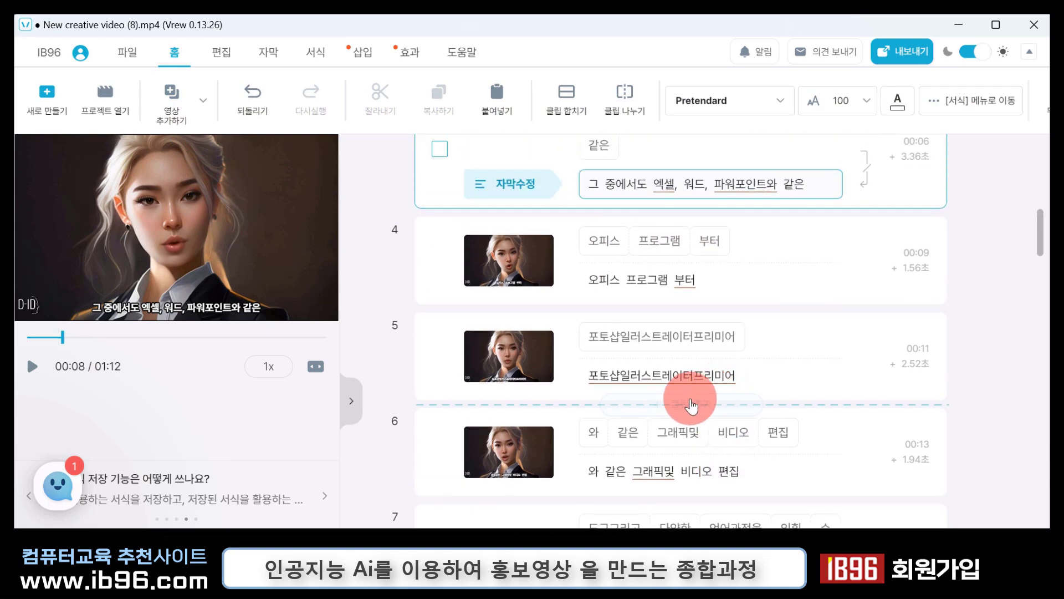
left_click(622, 375)
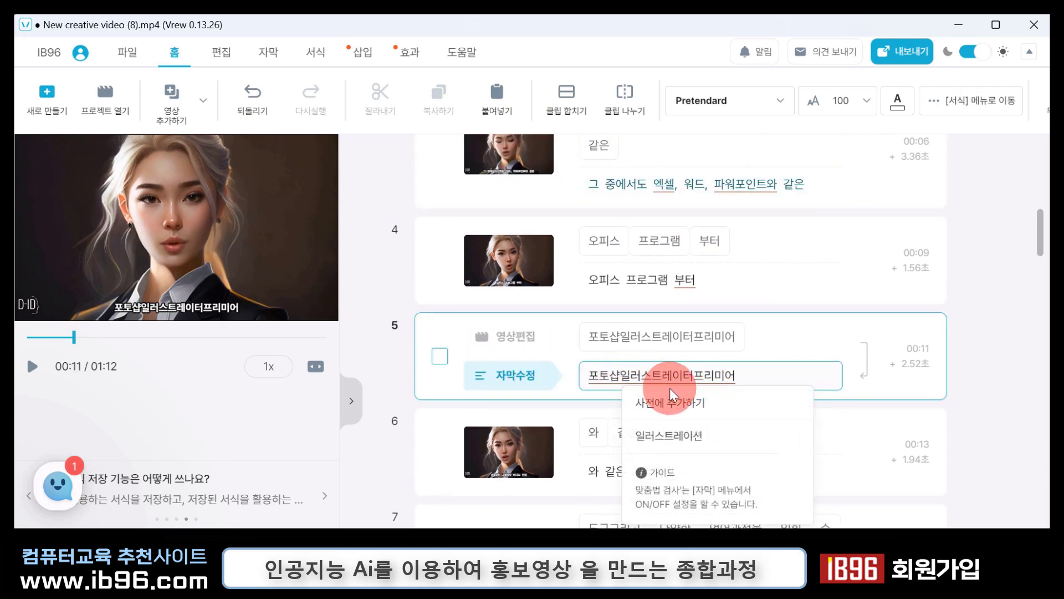
type(",")
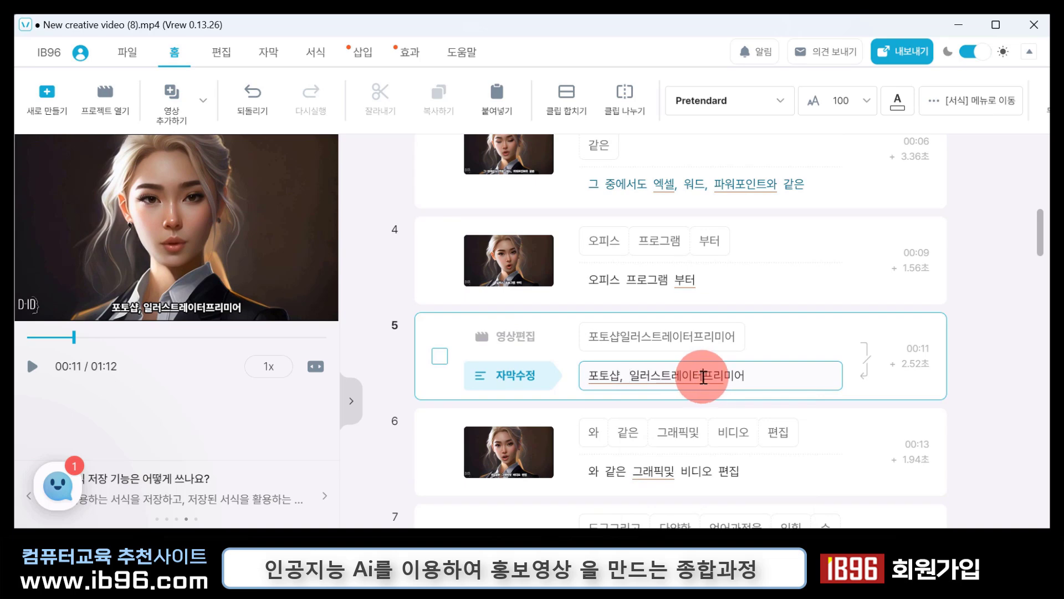
left_click(703, 377)
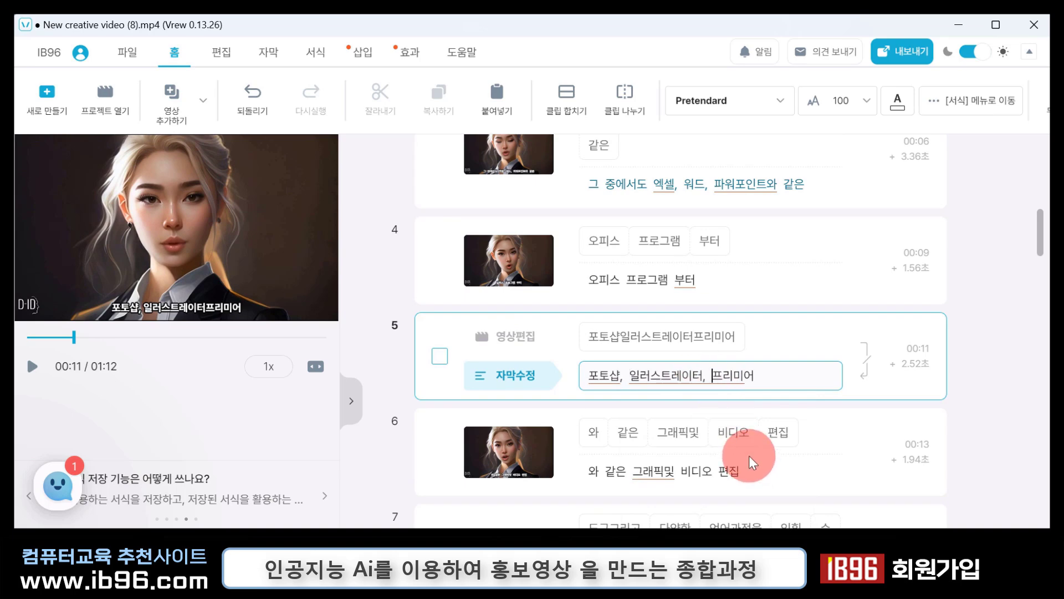
Join 프로그램 and 부터 in the fourth clip's subtitle and merge the 포토샵 clip into it.
left_click(677, 280)
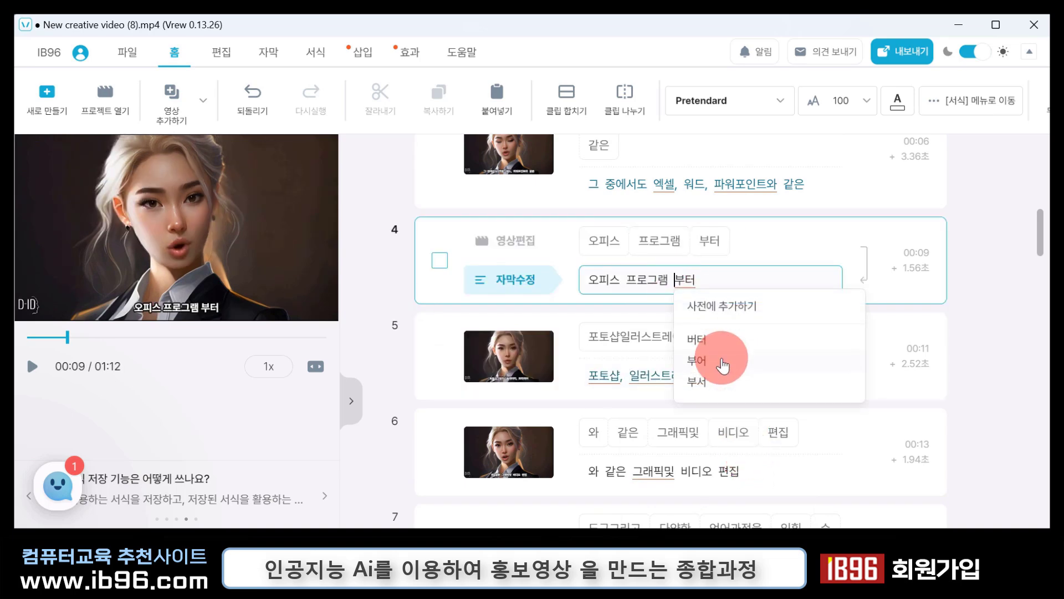
key("BackSpace")
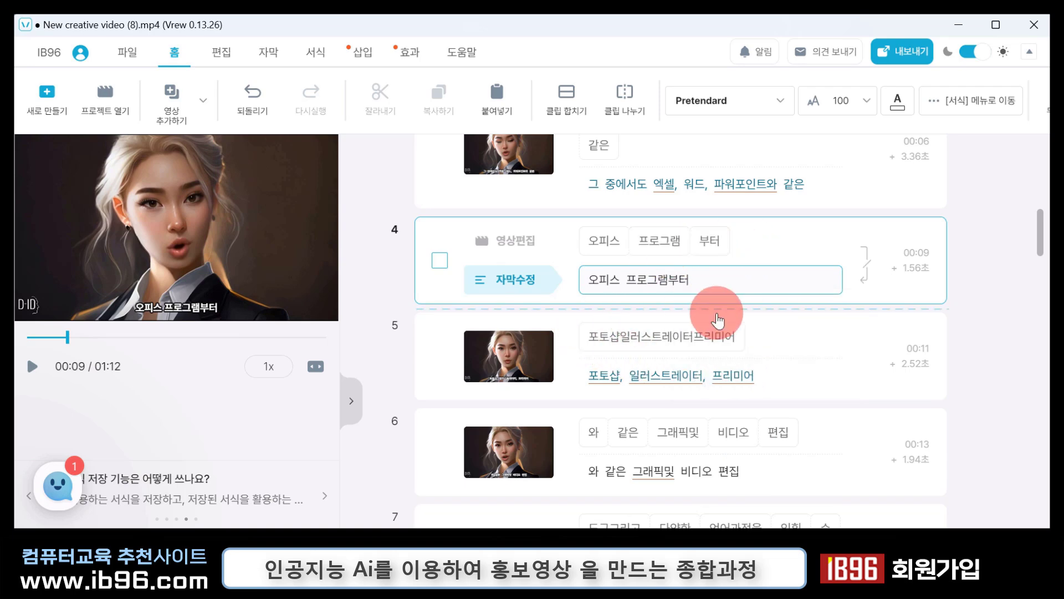
left_click(584, 340)
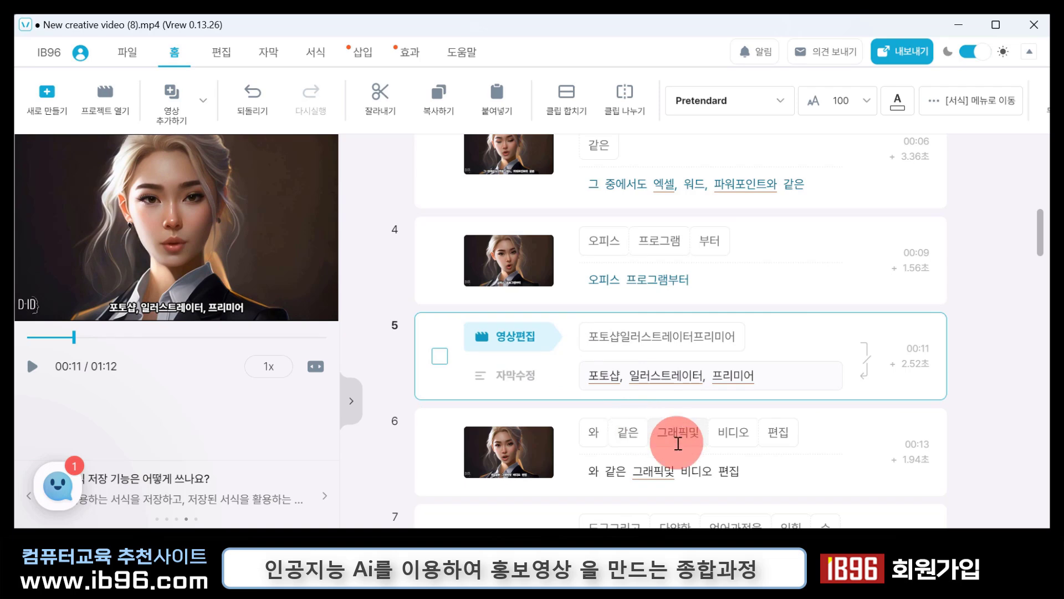
key("BackSpace")
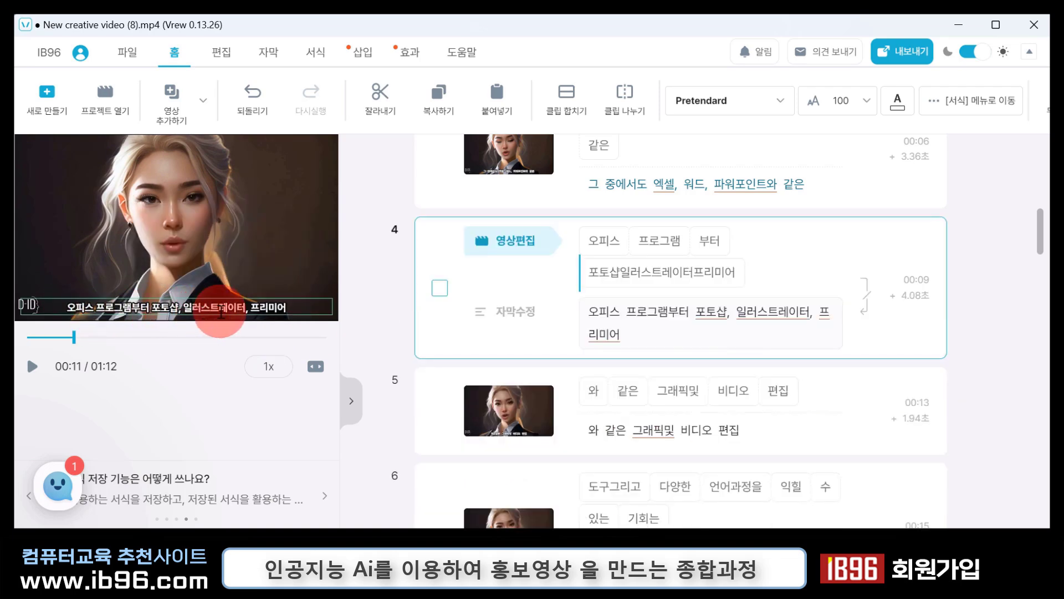
Split the fifth clip after 같은 and merge its first half, 와 같은, into the fourth clip.
left_click(649, 391)
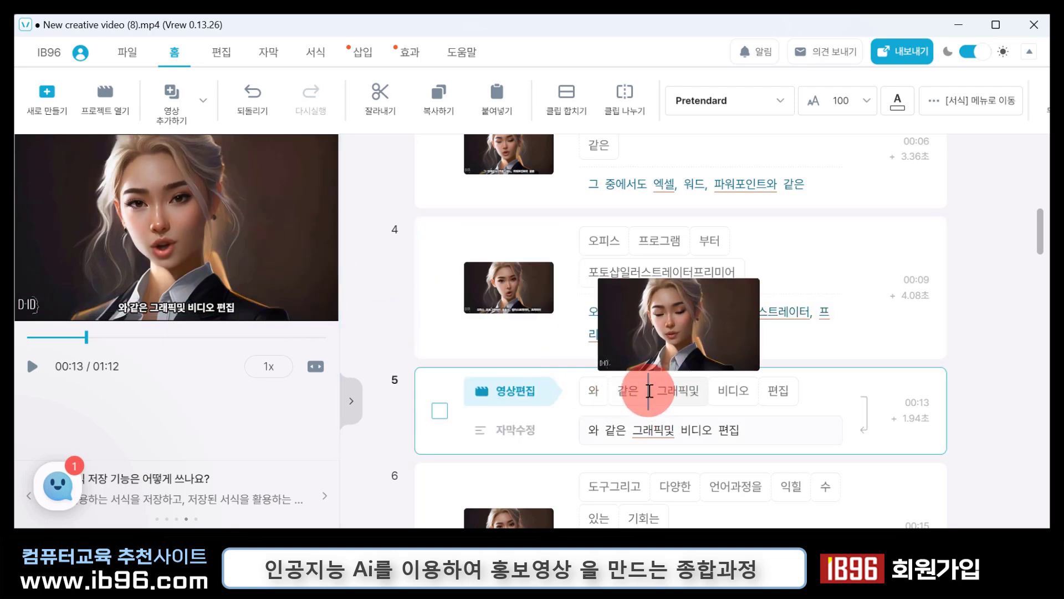
left_click(664, 431)
key("Return")
left_click(613, 430)
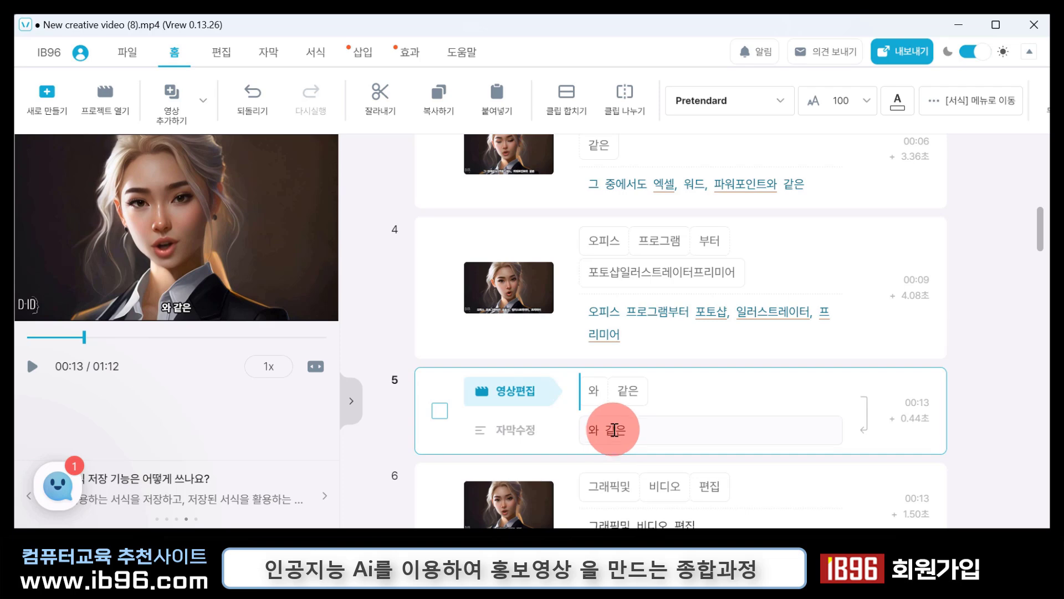
mouse_move(612, 398)
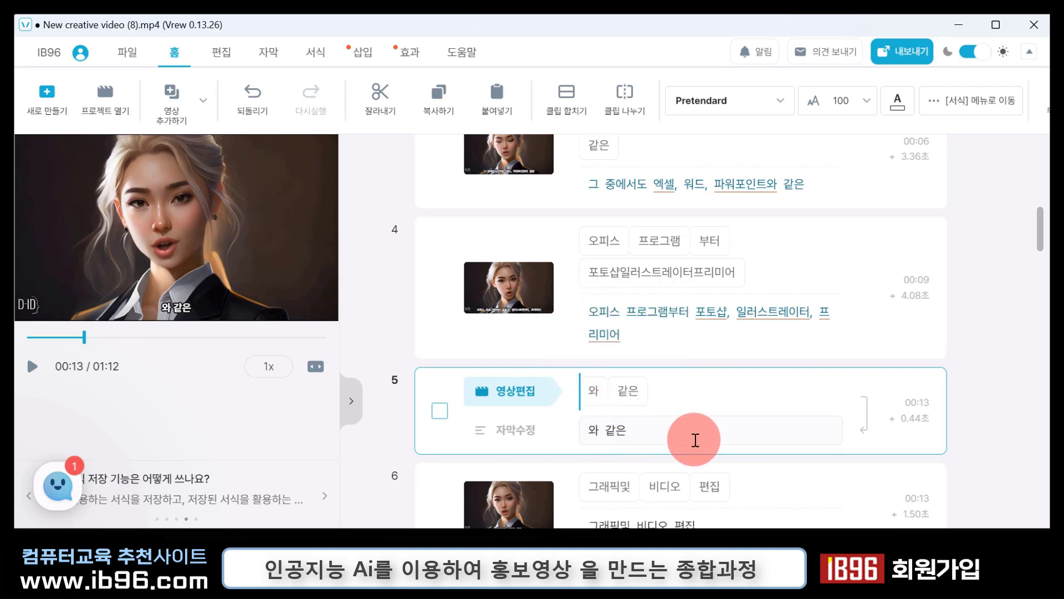
key("BackSpace")
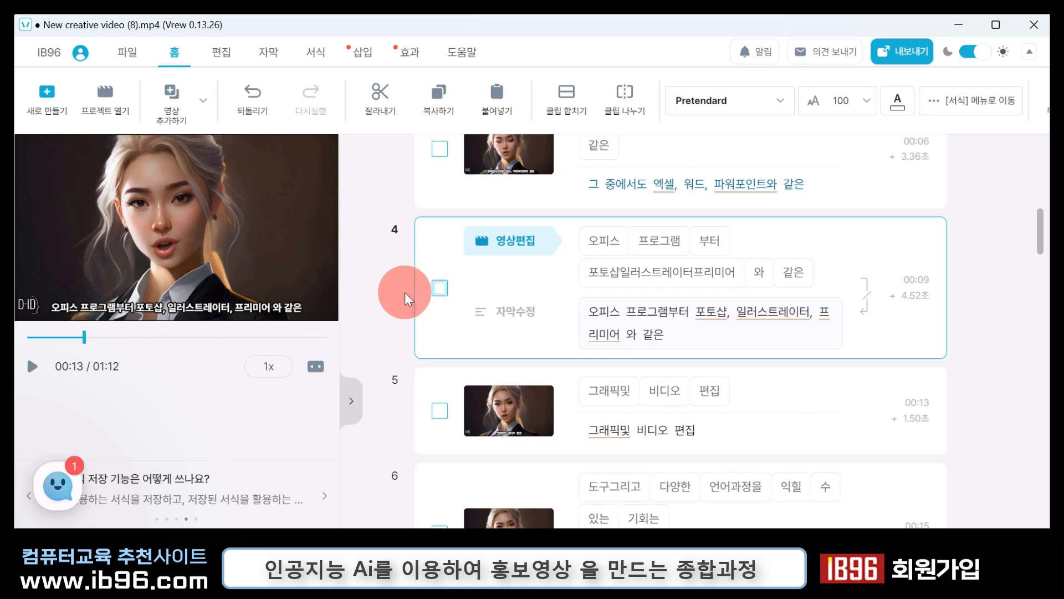
Return to the first clip and give the subtitles a light grey background at 100% opacity.
scroll(676, 357, "down", 1)
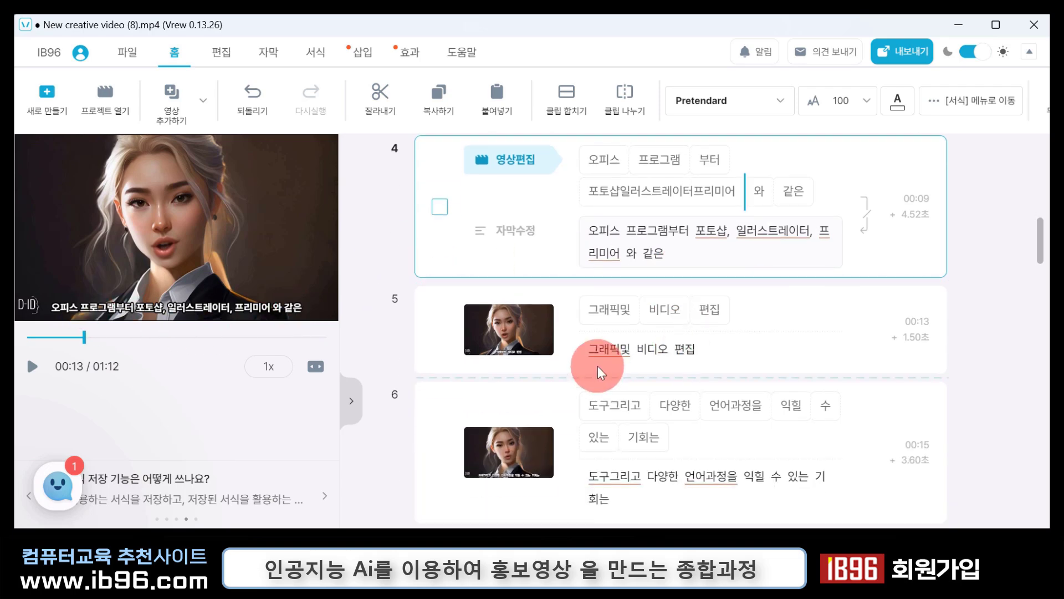
scroll(642, 432, "down", 1)
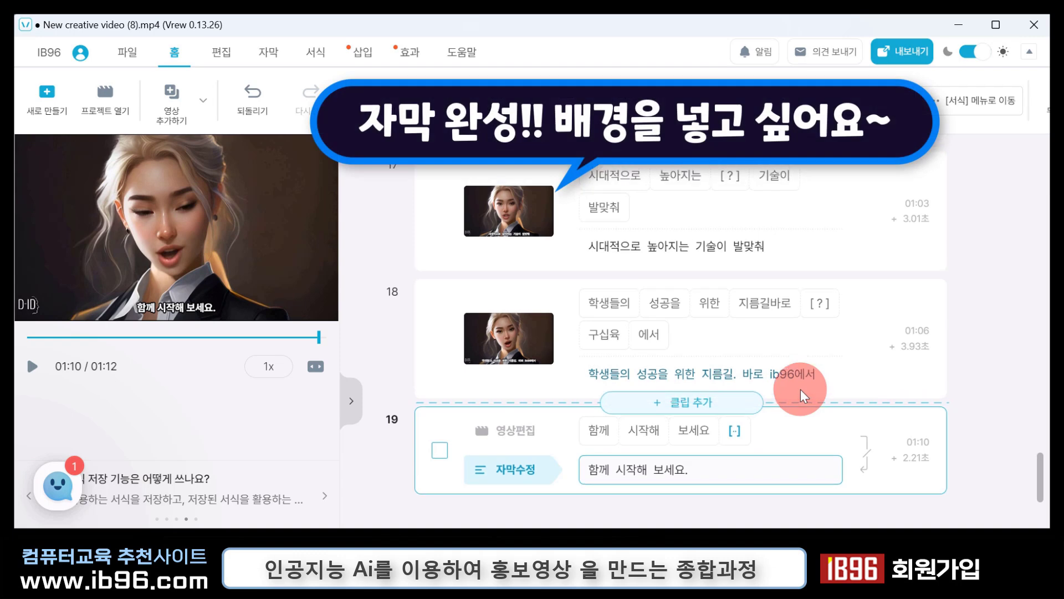
scroll(801, 389, "up", 20)
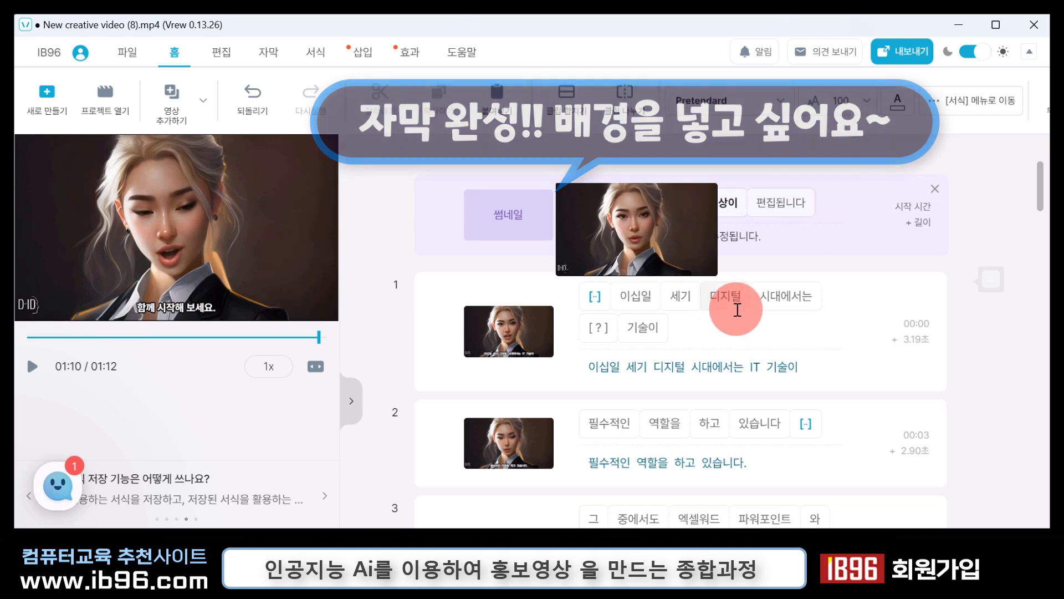
left_click(738, 303)
left_click(162, 58)
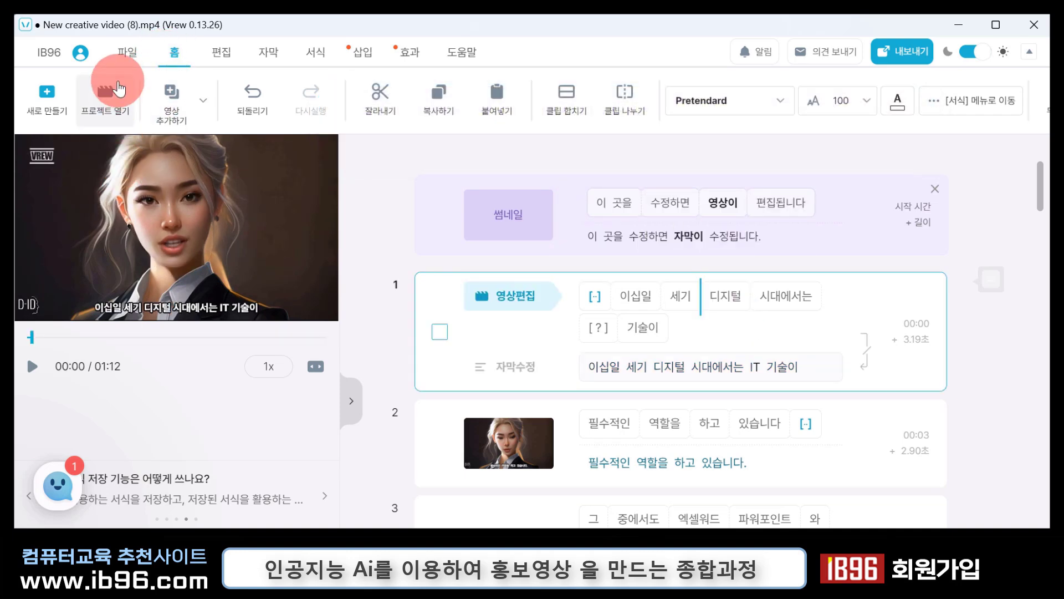
left_click(320, 53)
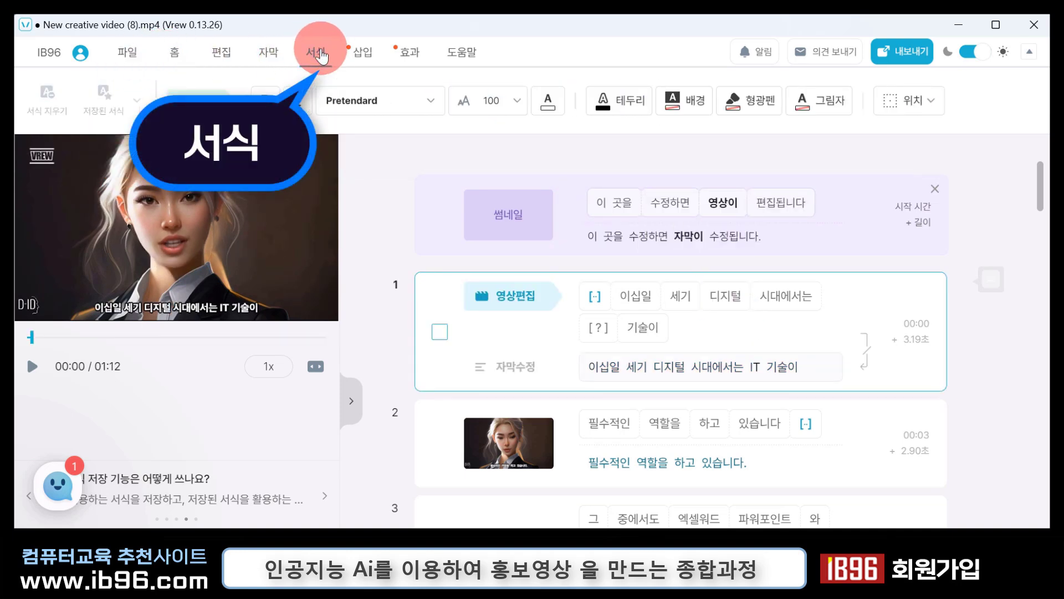
left_click(700, 102)
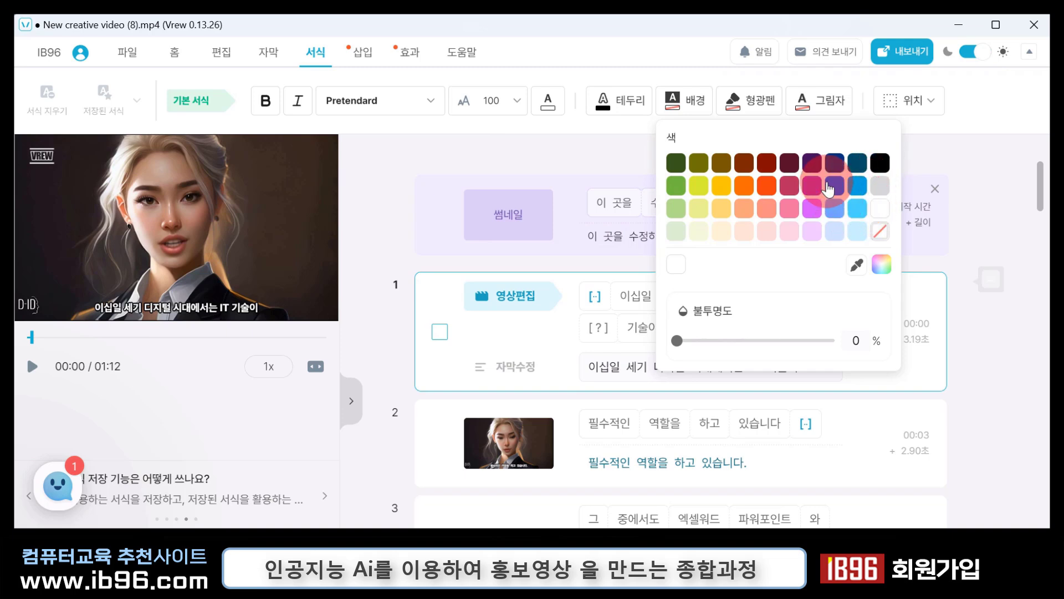
left_click(881, 166)
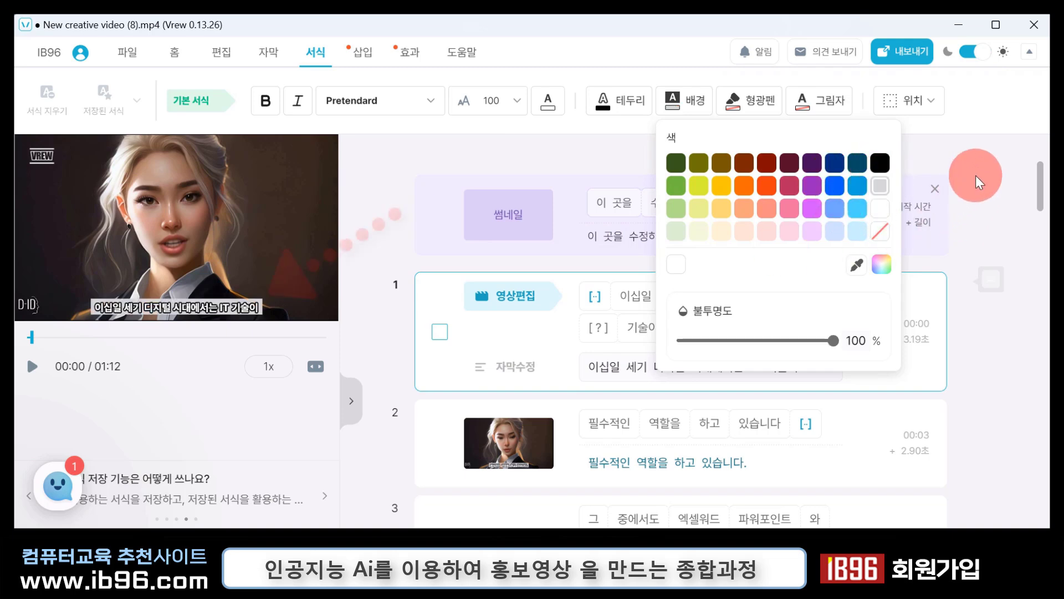
left_click(981, 190)
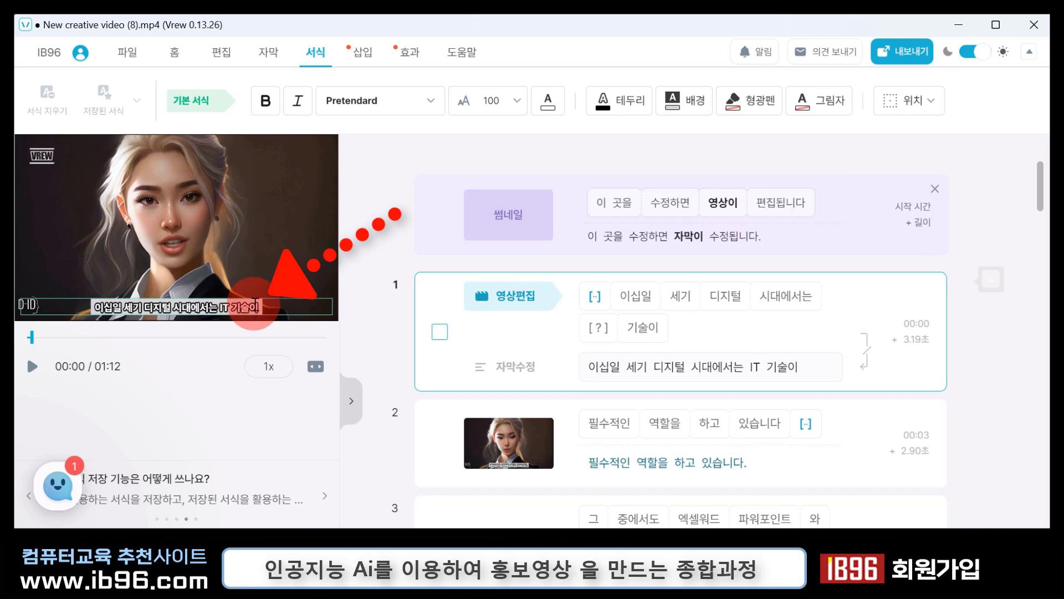
Enlarge the video preview by widening its pane to inspect the subtitle background.
left_click(271, 297)
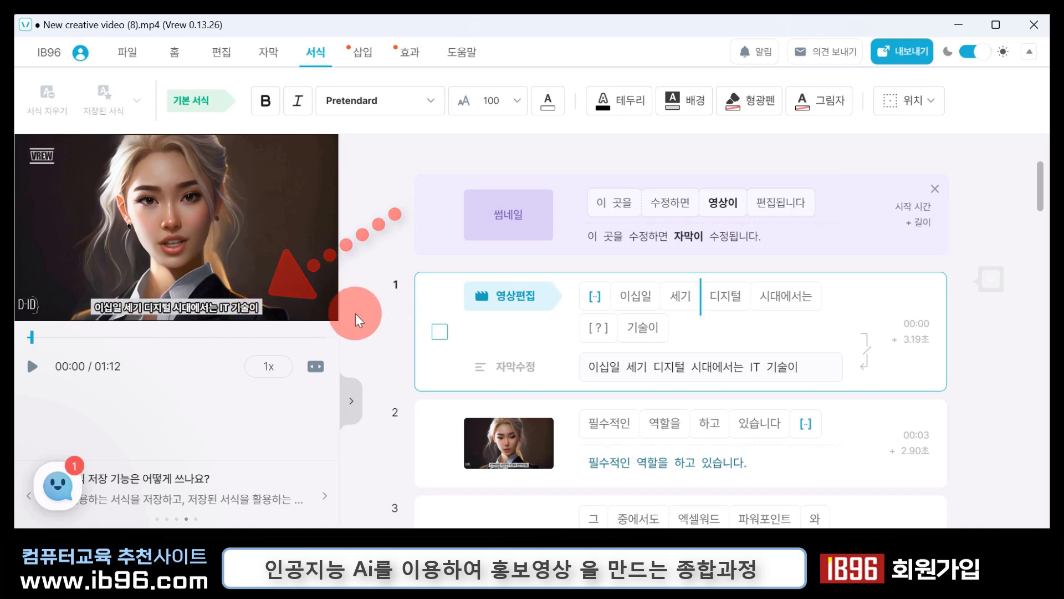
left_click_drag(339, 313, 424, 313)
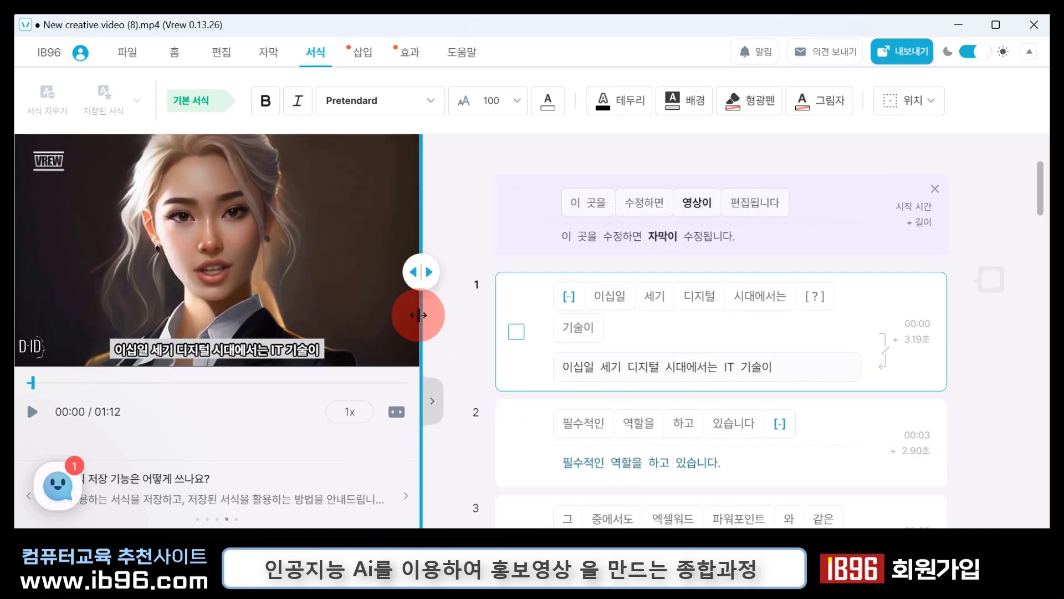
left_click(696, 100)
left_click(731, 141)
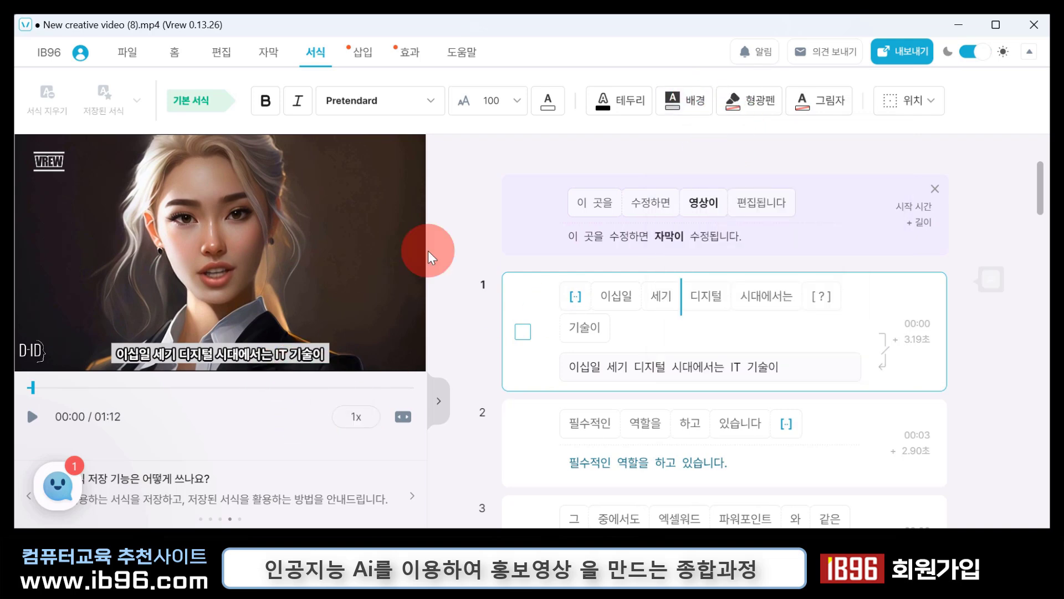
Reduce the subtitle background's opacity to 65%.
left_click(684, 100)
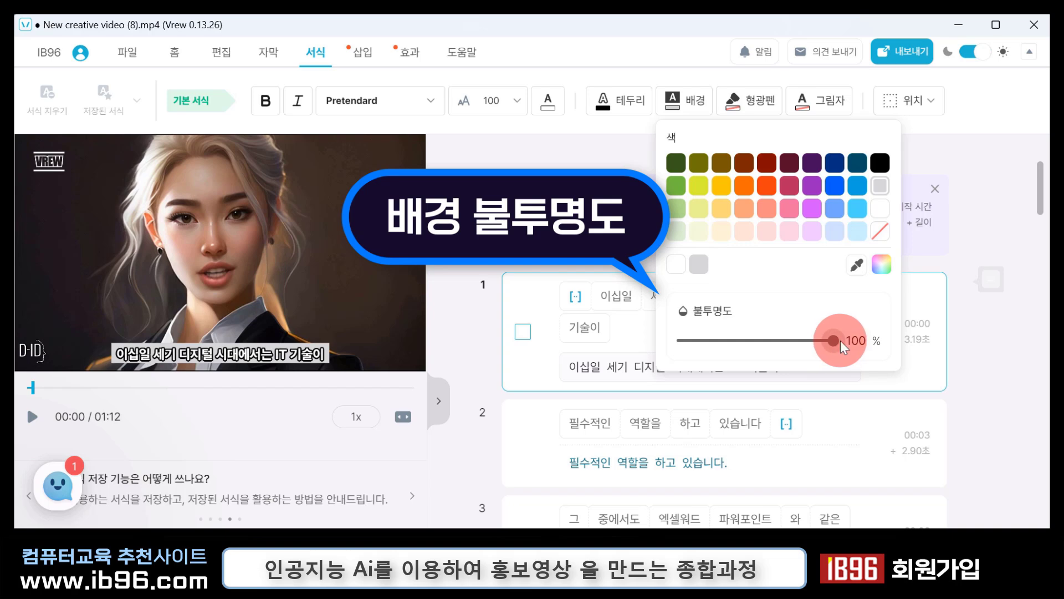
left_click_drag(840, 340, 778, 346)
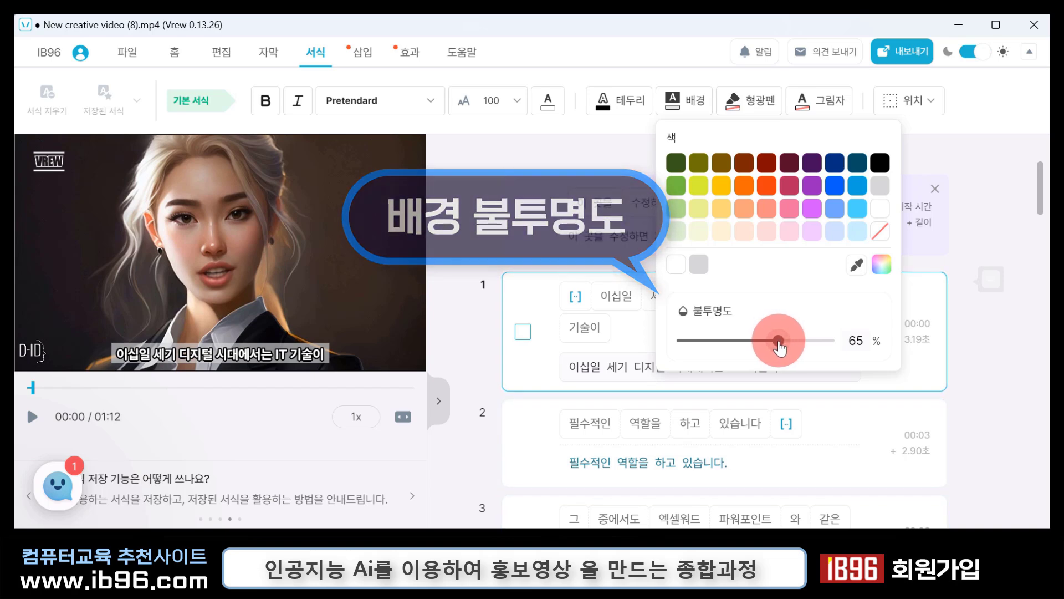
left_click(806, 84)
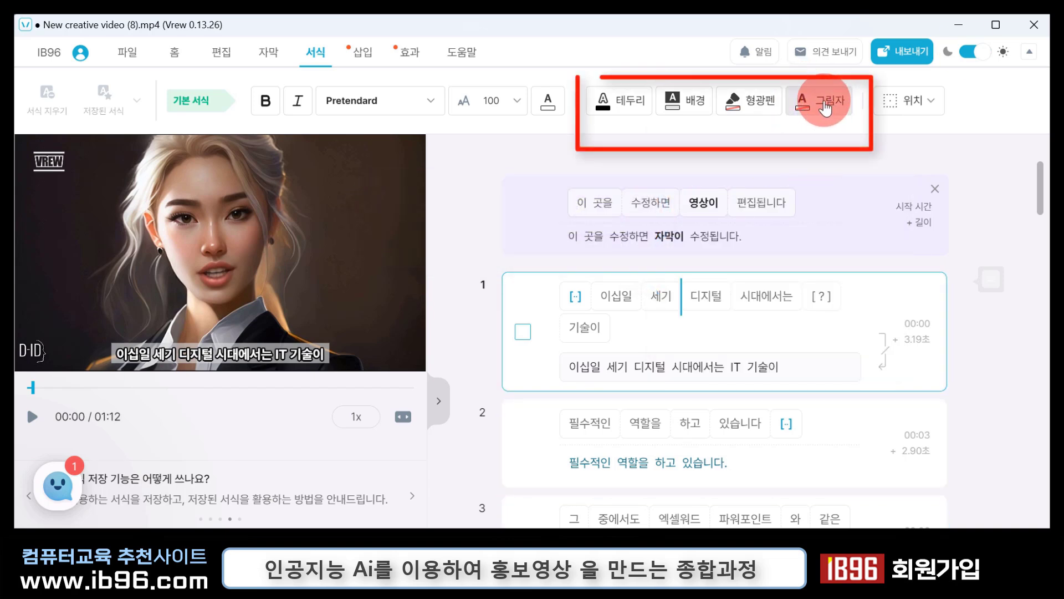
Remove the outline colour from the subtitle text.
left_click(622, 104)
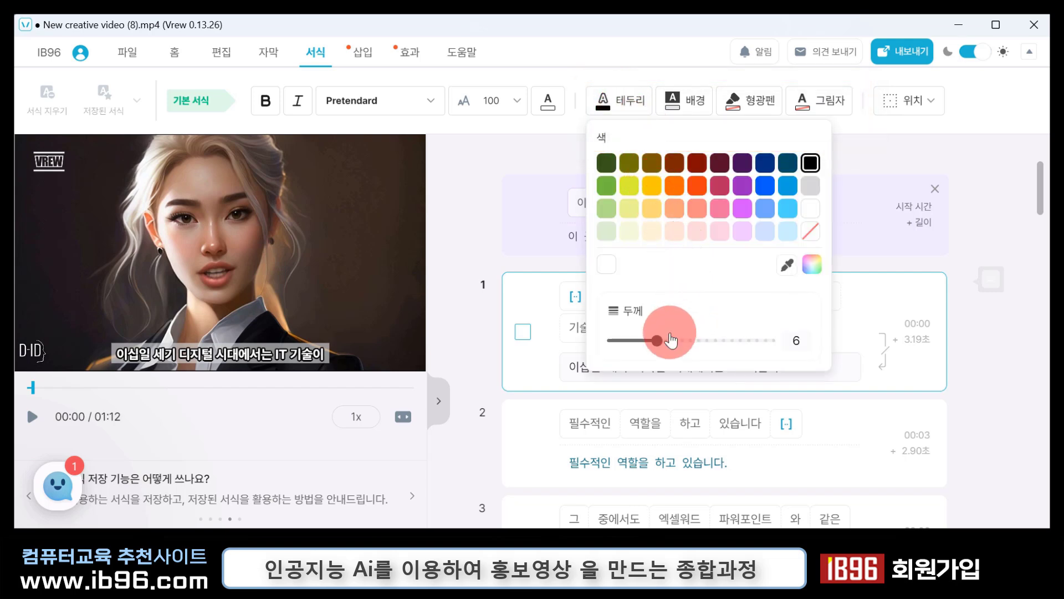
left_click(812, 232)
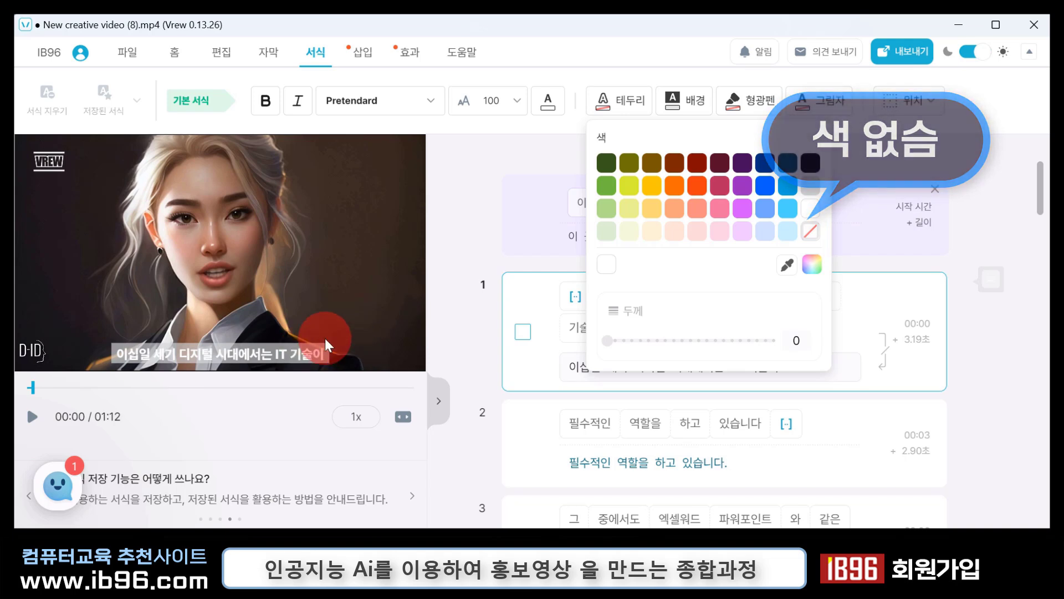
left_click(507, 145)
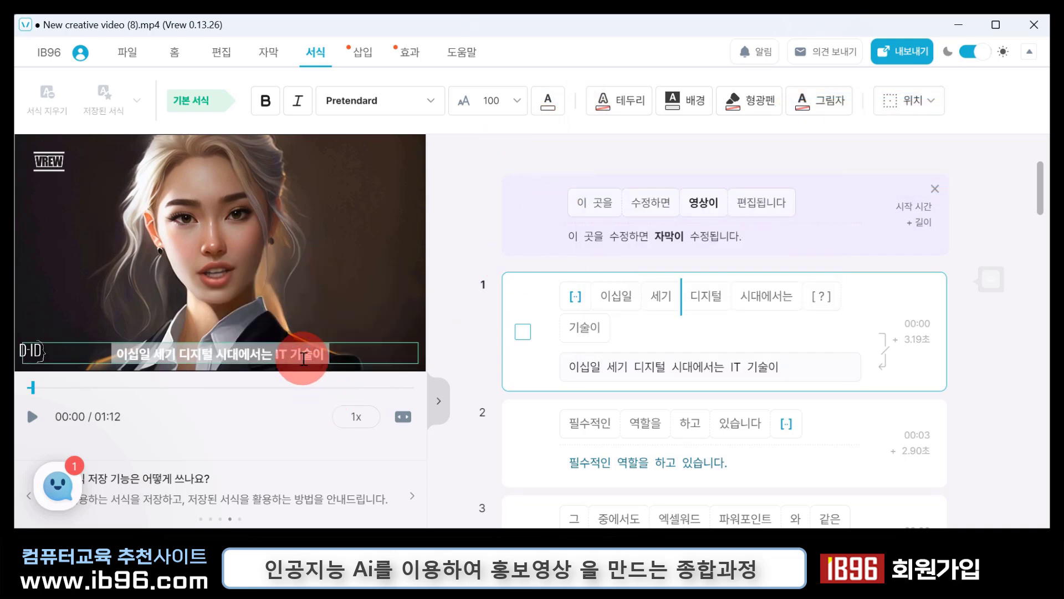
left_click(717, 219)
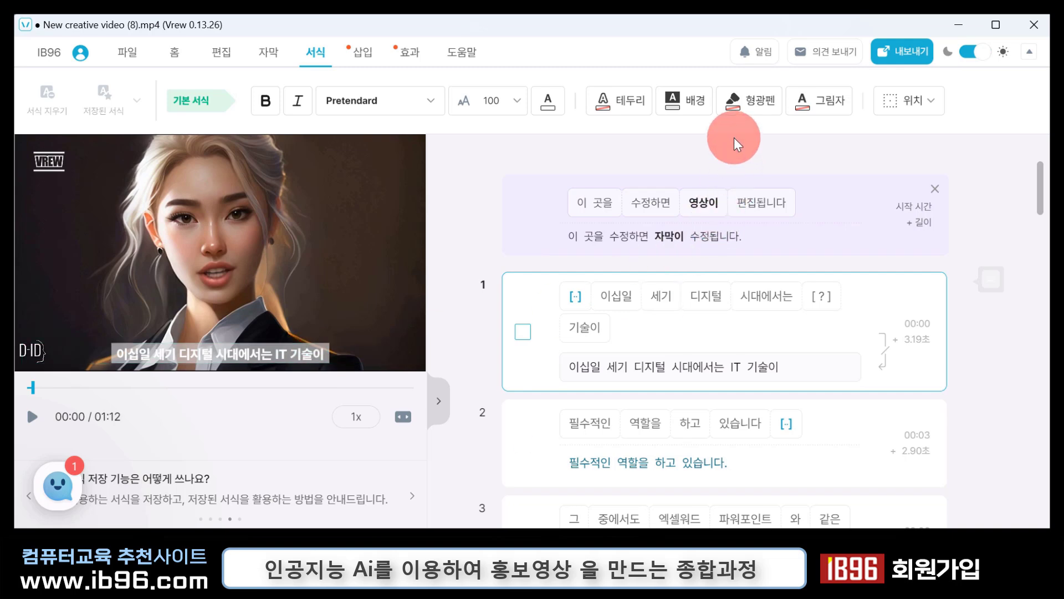
Set the subtitle background's opacity to 38%.
left_click(687, 101)
left_click_drag(795, 340, 736, 342)
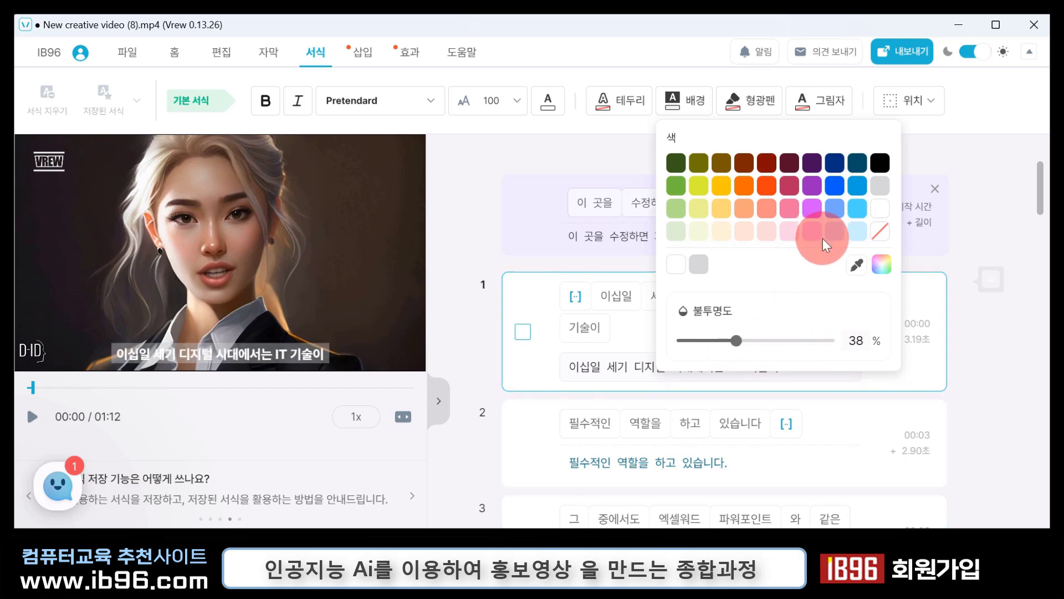
left_click(987, 129)
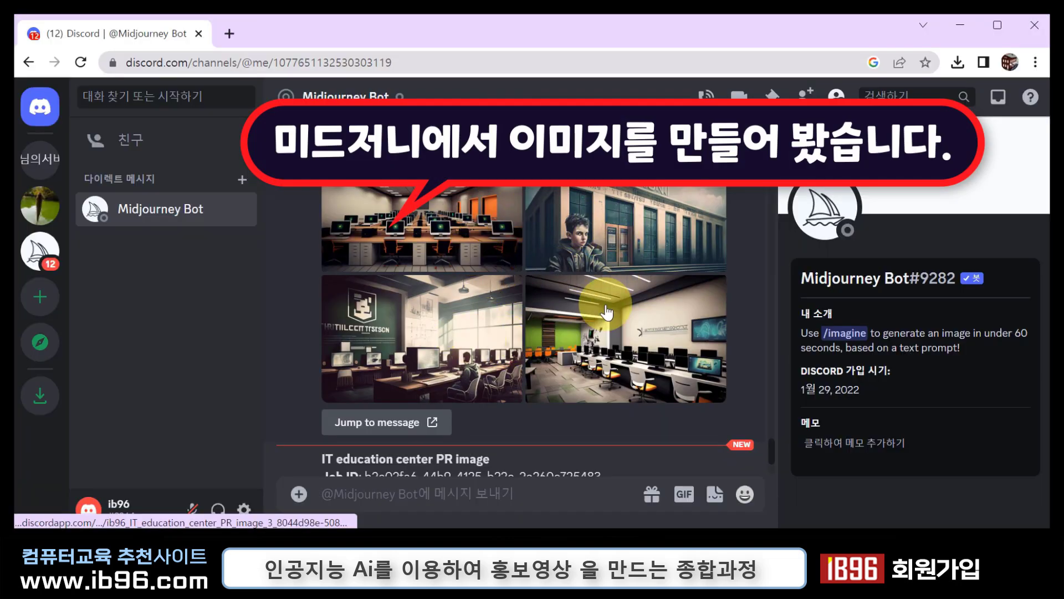
Switch to the Midjourney Bot chat in Discord and review the generated IT education center PR images.
scroll(459, 221, "up", 2)
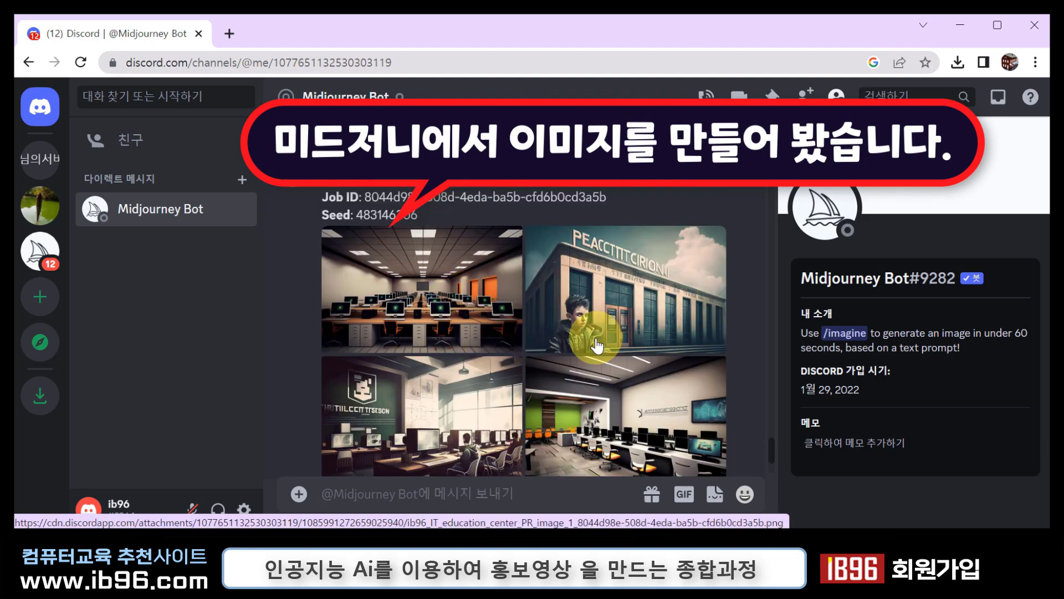
scroll(552, 321, "down", 2)
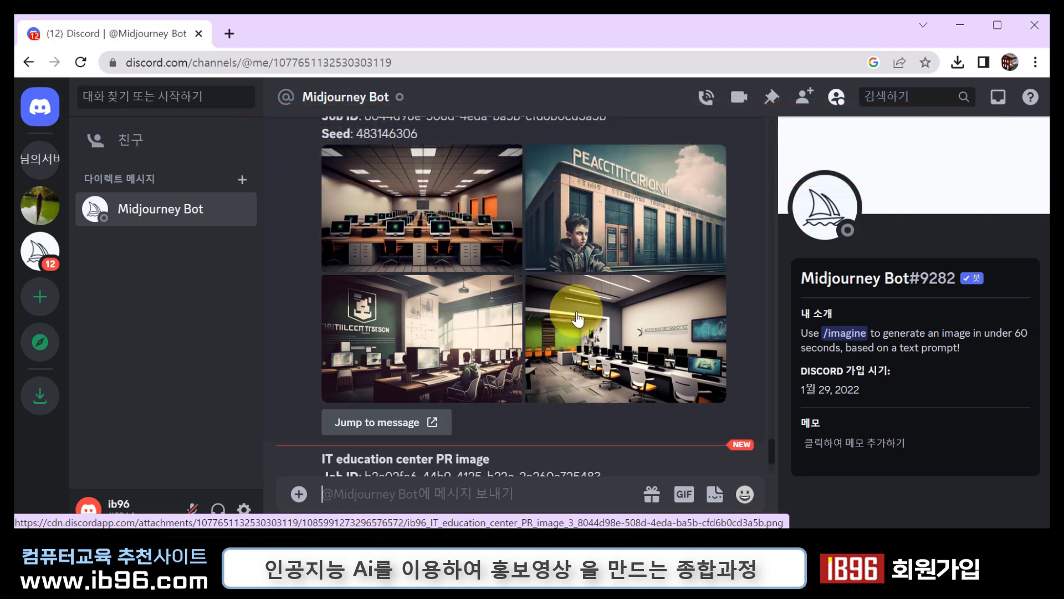
scroll(577, 317, "down", 10)
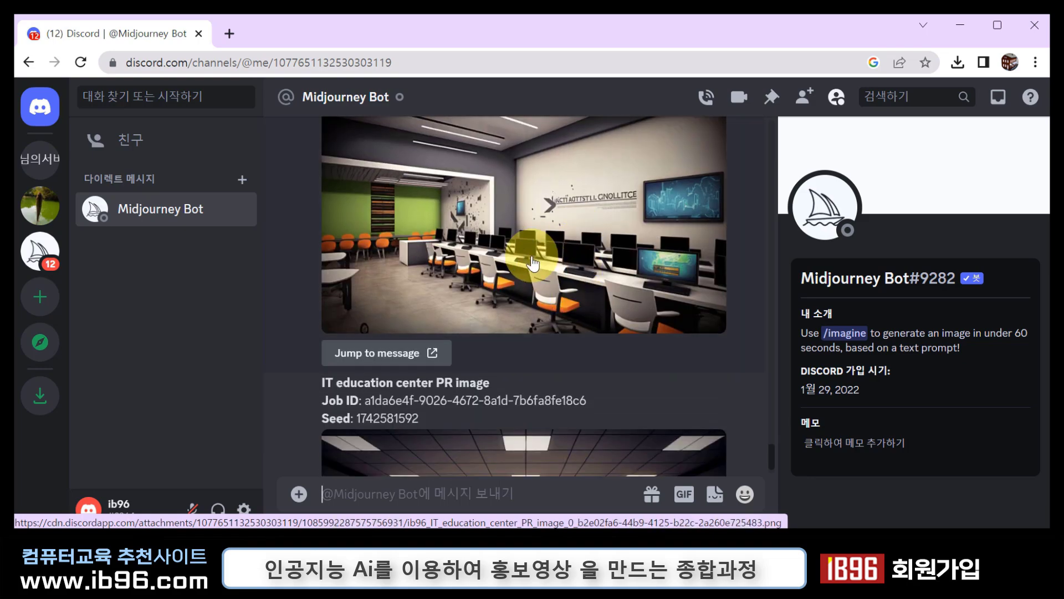
scroll(533, 255, "up", 4)
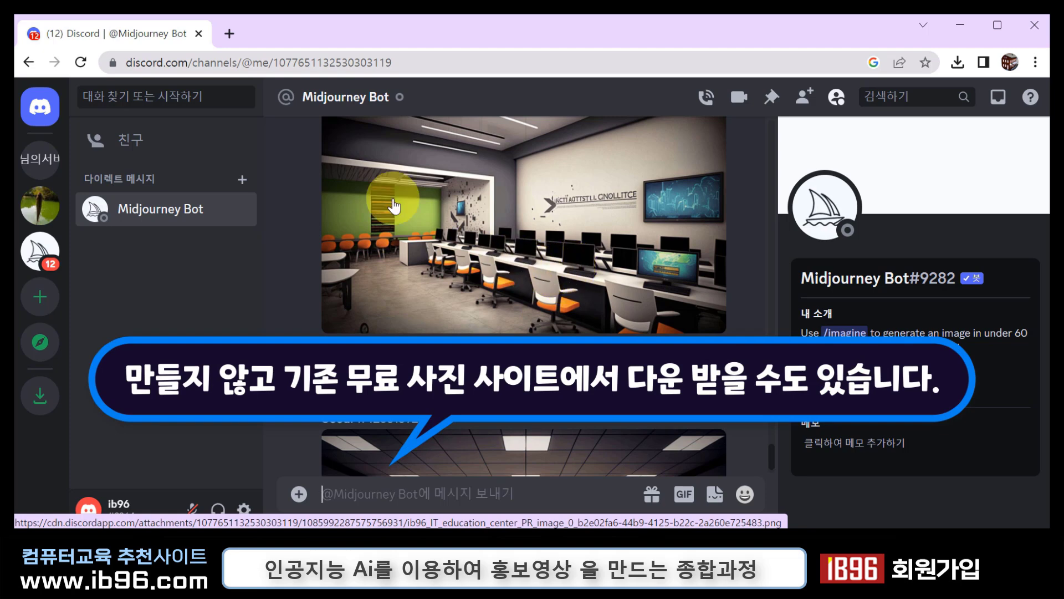
Open pixabay.com in a new browser tab and search its images for "it".
left_click(229, 33)
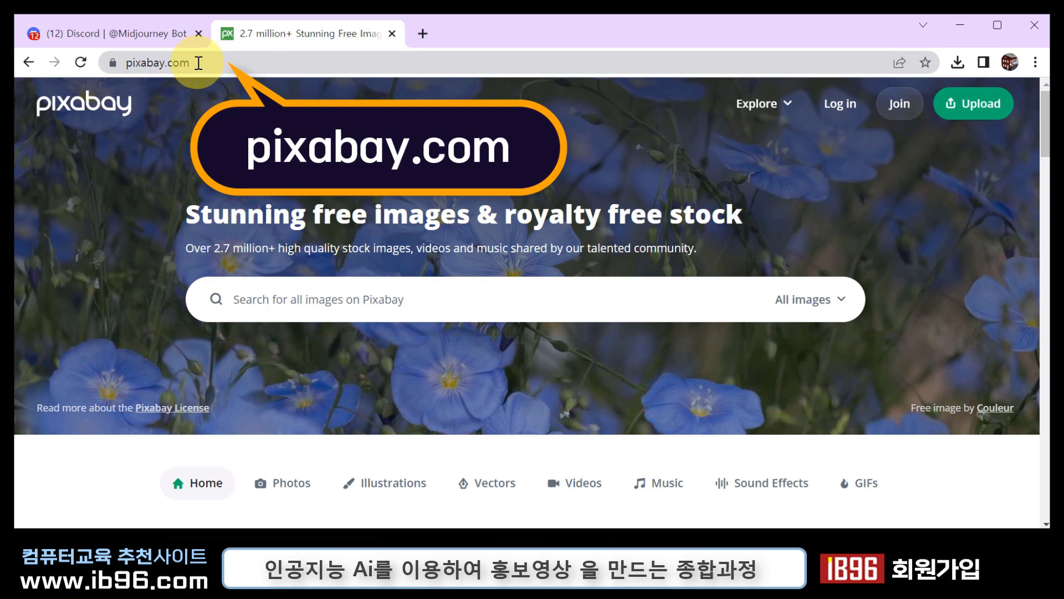
left_click(237, 64)
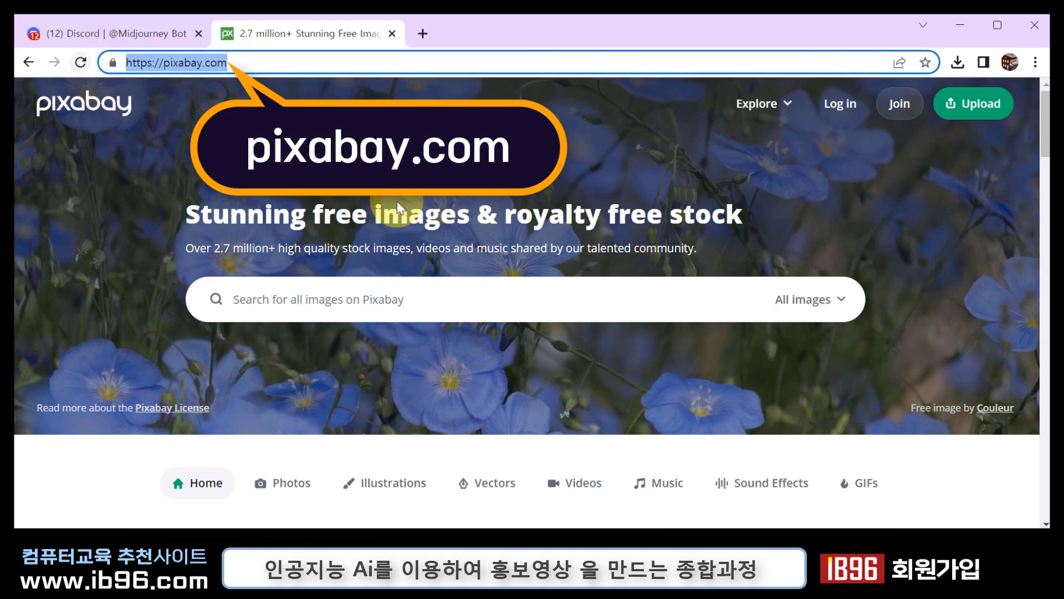
left_click(272, 305)
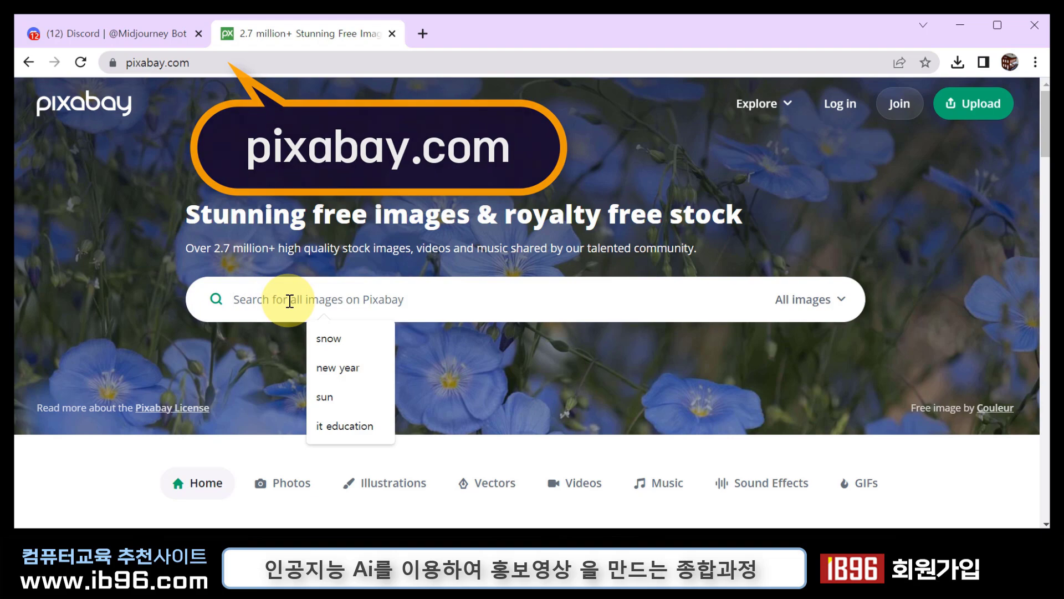
type("it")
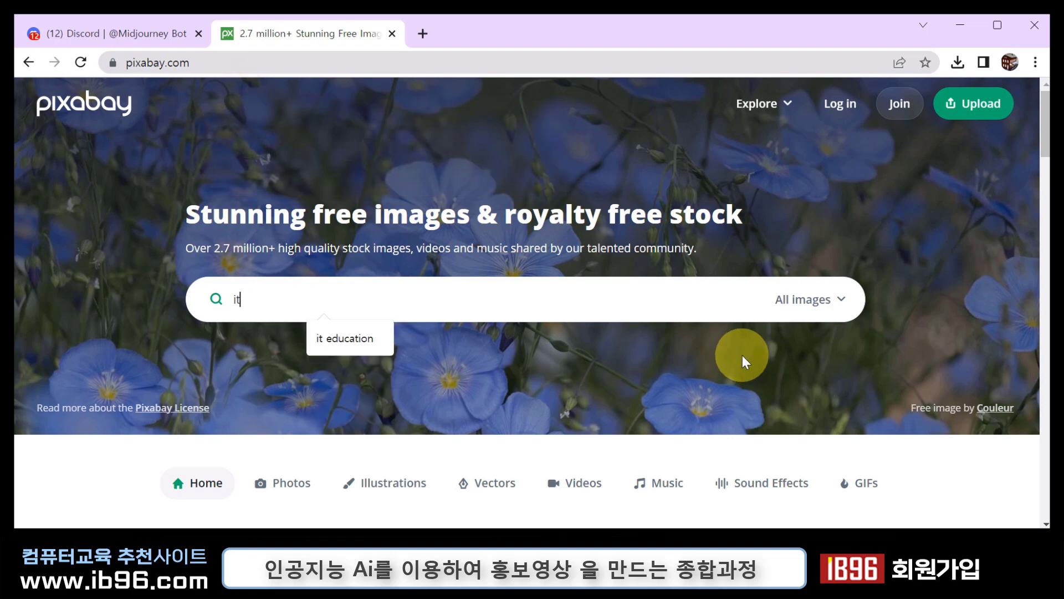
key("Return")
Browse the Pixabay results for free IT-related pictures suitable for the promotional video.
scroll(703, 318, "down", 4)
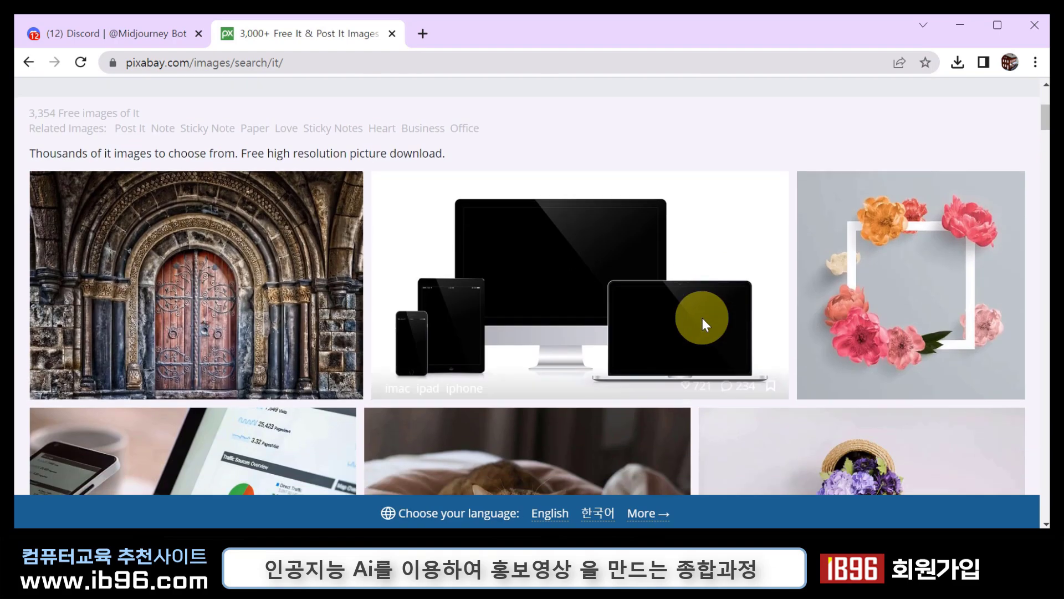
scroll(713, 326, "down", 5)
scroll(723, 328, "down", 5)
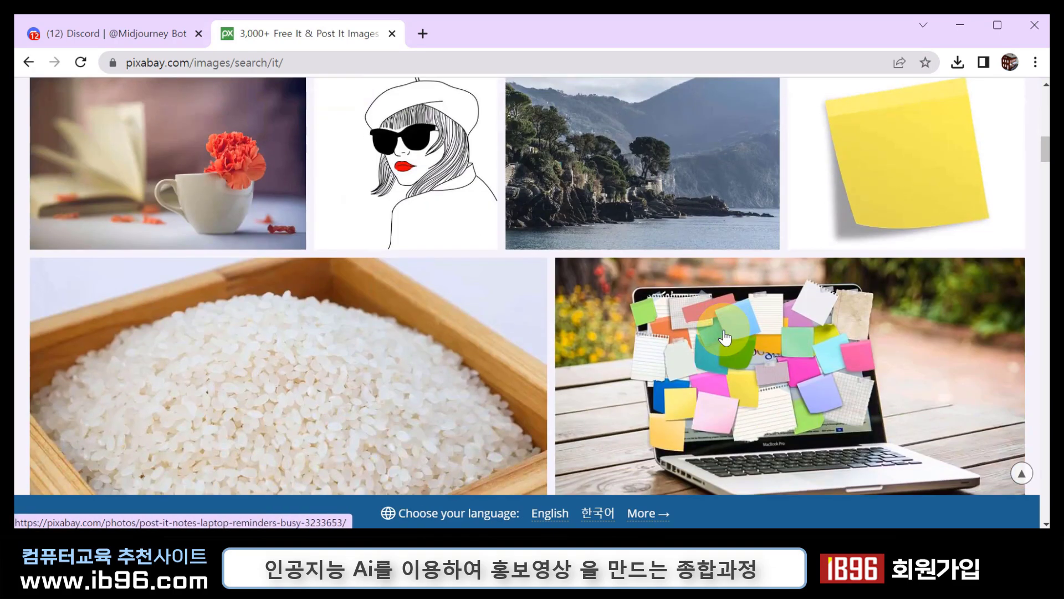
scroll(724, 335, "down", 15)
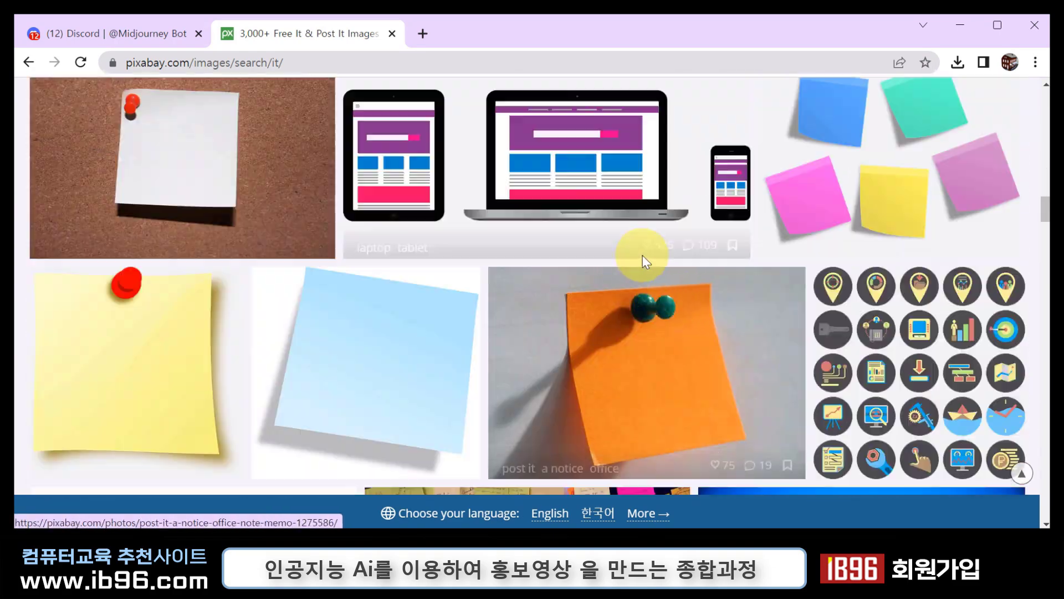
scroll(646, 261, "down", 10)
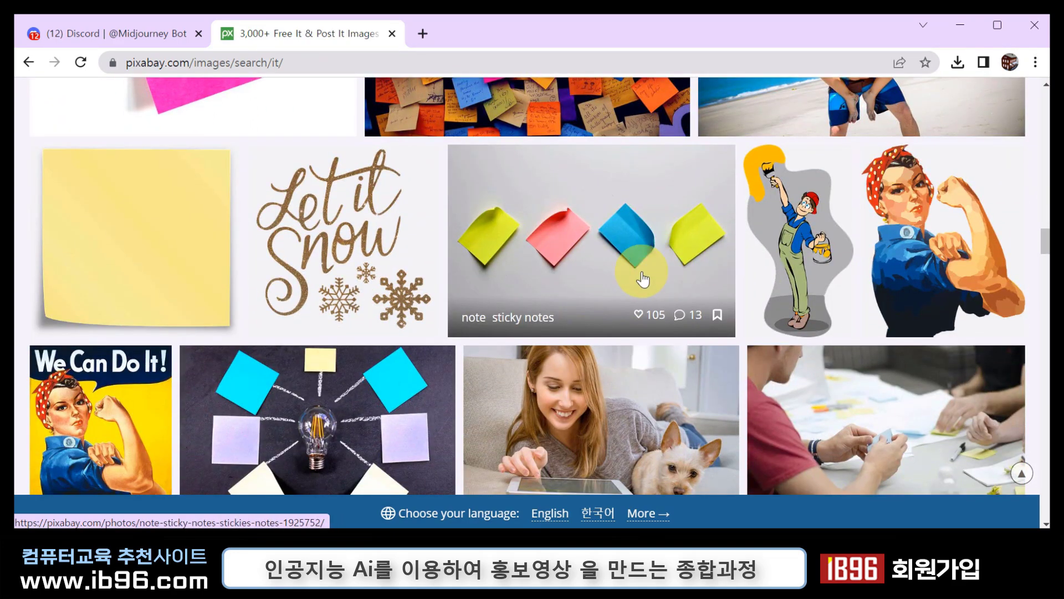
scroll(660, 278, "down", 5)
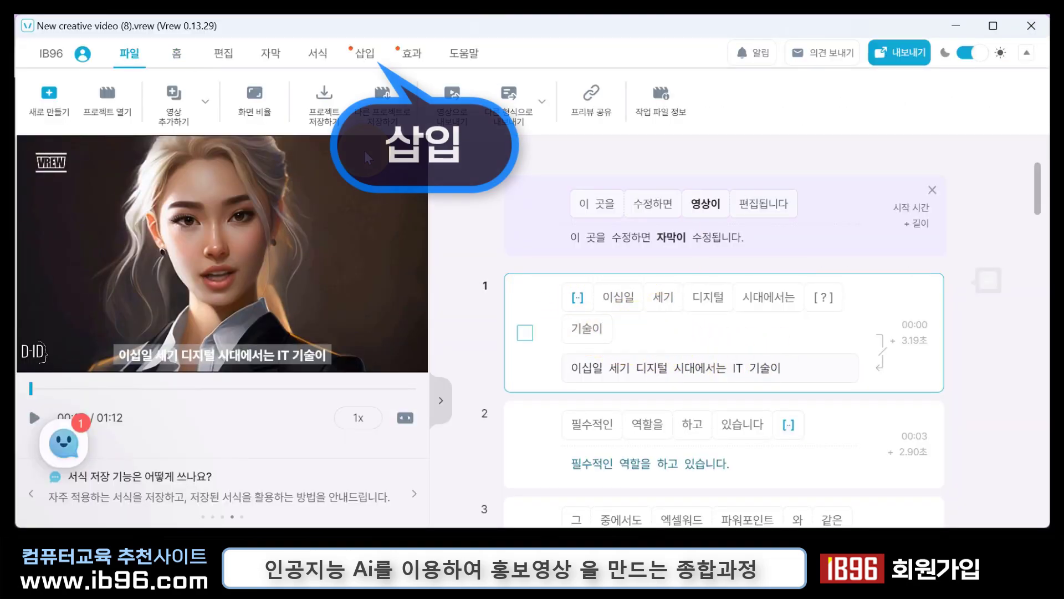
Switch back to Vrew and check the AI 자막 더빙 options for dubbing clips, then close them without applying any.
left_click(363, 58)
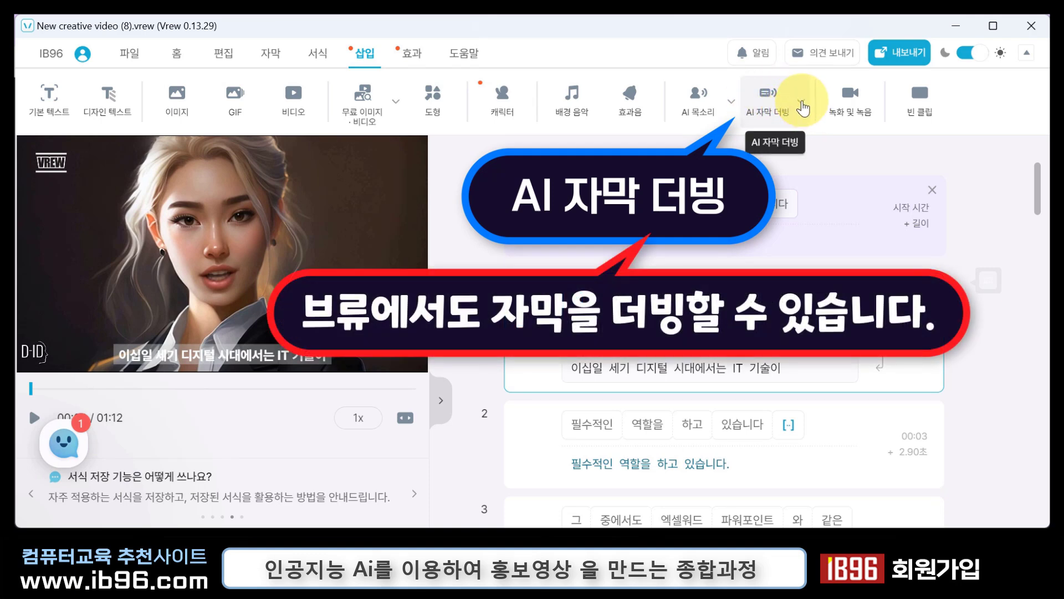
left_click(803, 109)
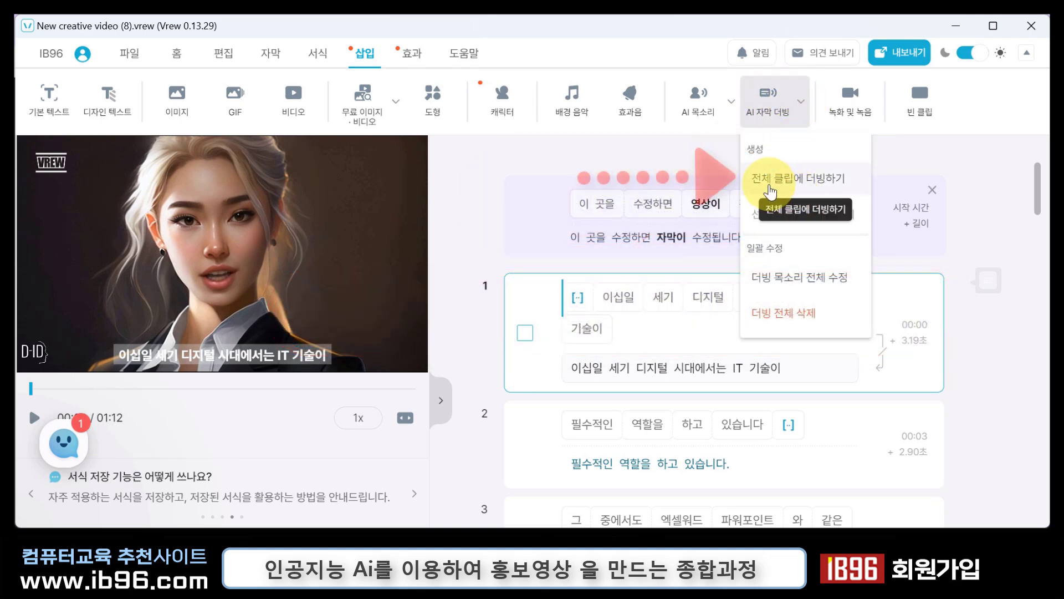
left_click(979, 144)
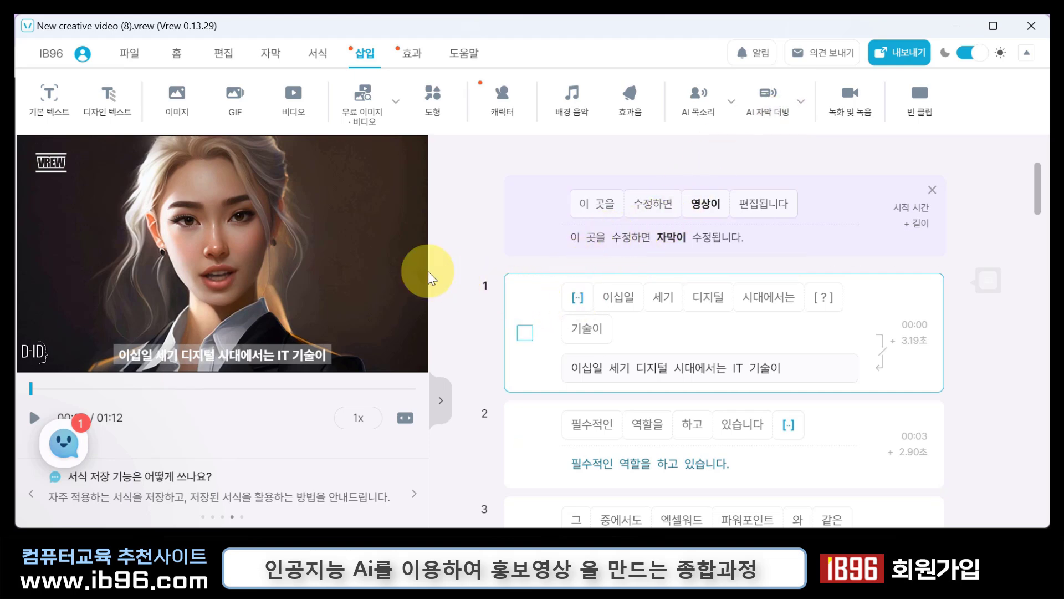
Import the two IT education center PNG images from the desktop into the project's image assets.
left_click(172, 117)
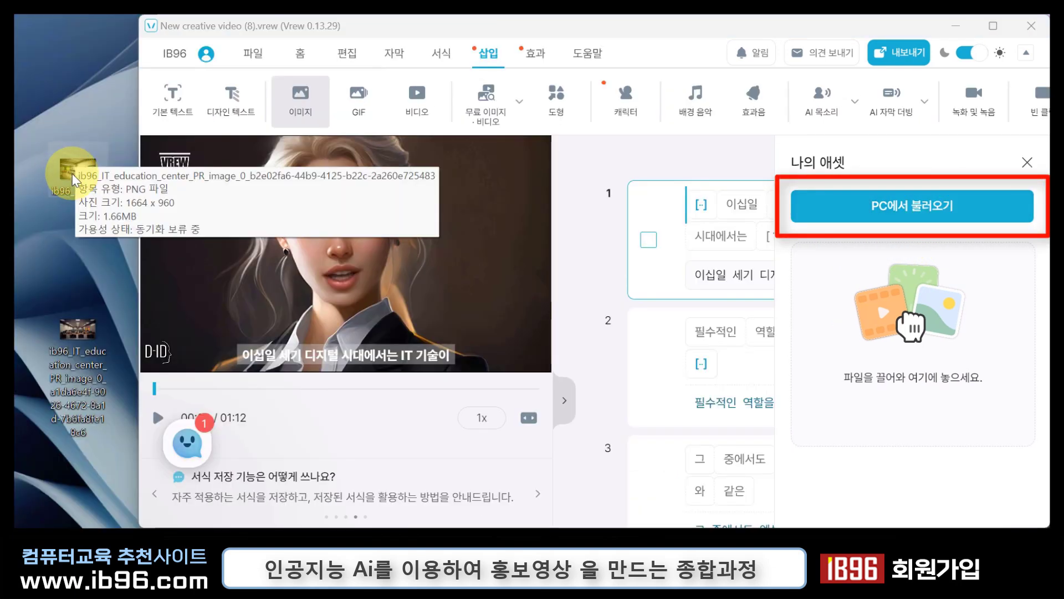
mouse_move(84, 375)
left_mouse_down()
mouse_move(83, 166)
mouse_move(820, 377)
mouse_move(929, 342)
left_mouse_up()
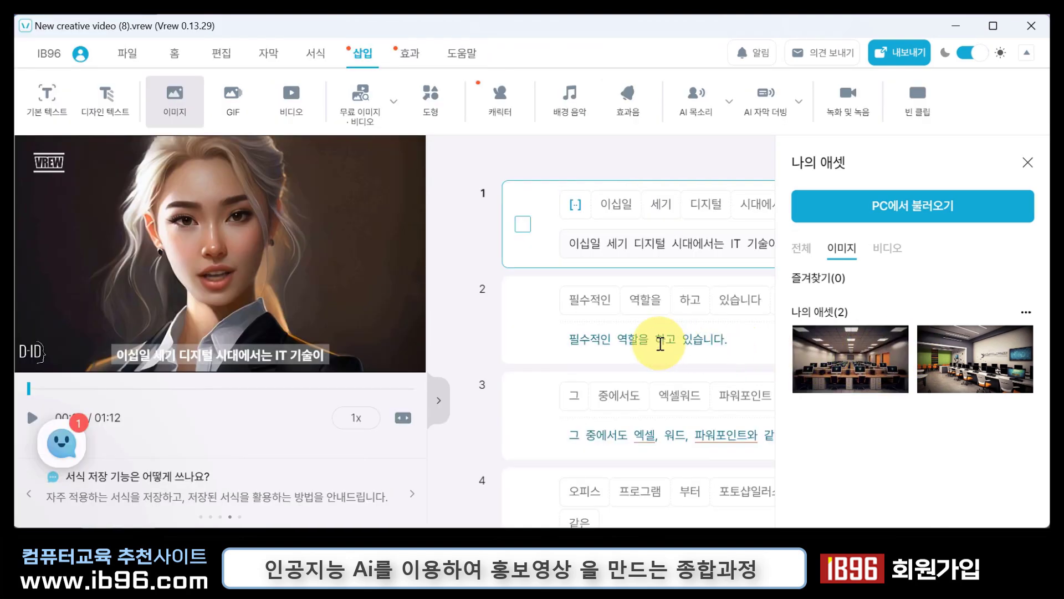
Insert the dark classroom image with ceiling lights into the third clip only and shrink it into the frame's lower-right corner.
scroll(660, 338, "down", 1)
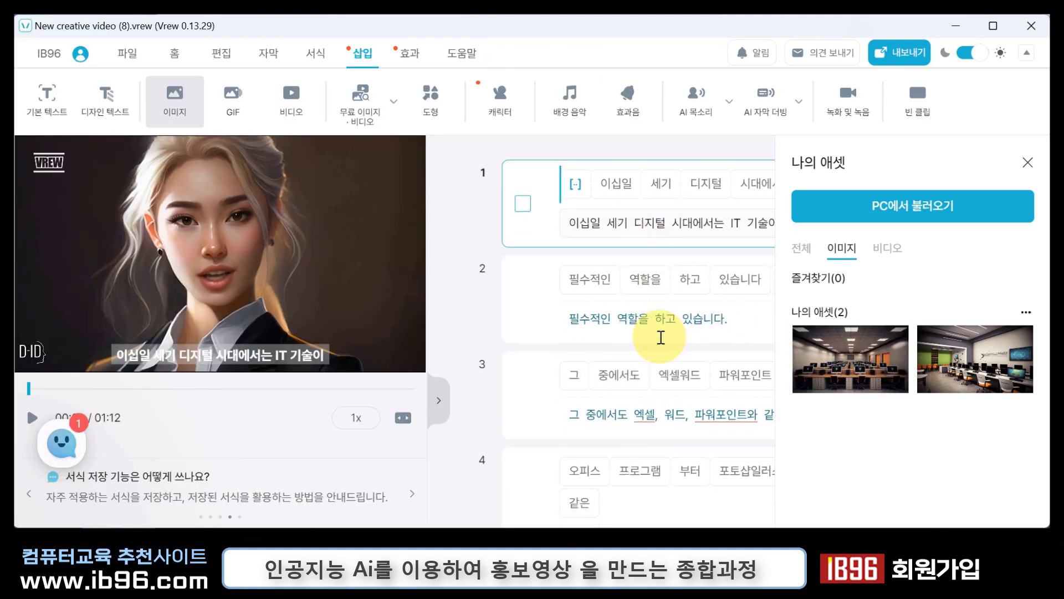
scroll(661, 337, "down", 1)
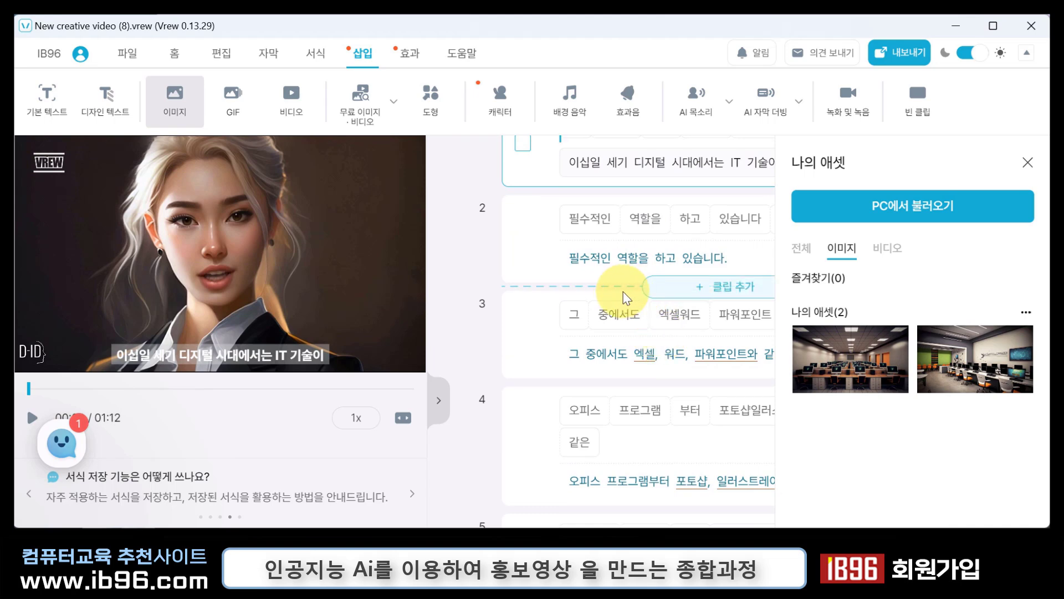
left_click(566, 315)
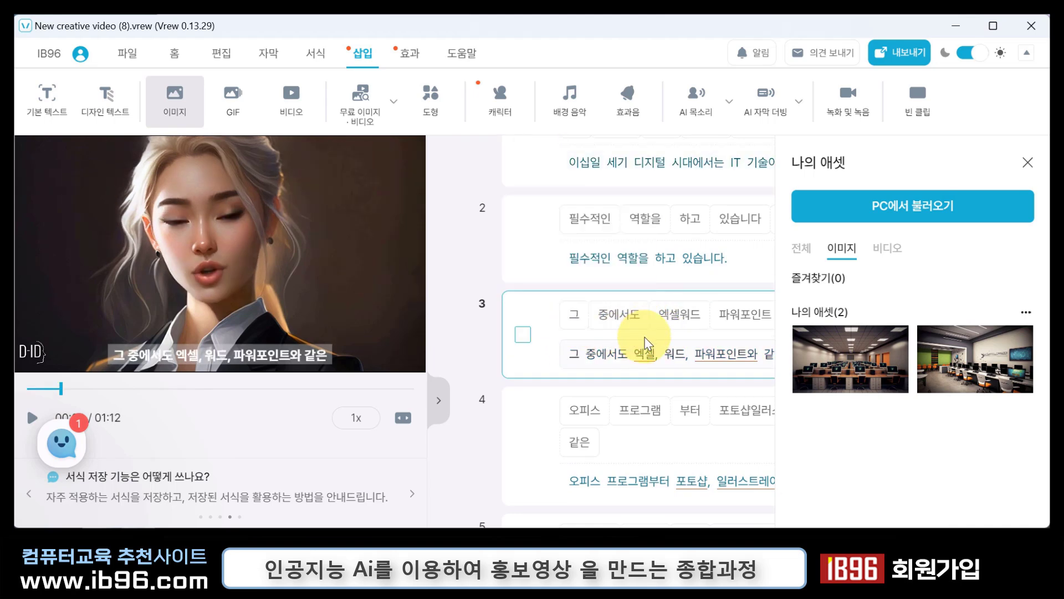
mouse_move(561, 314)
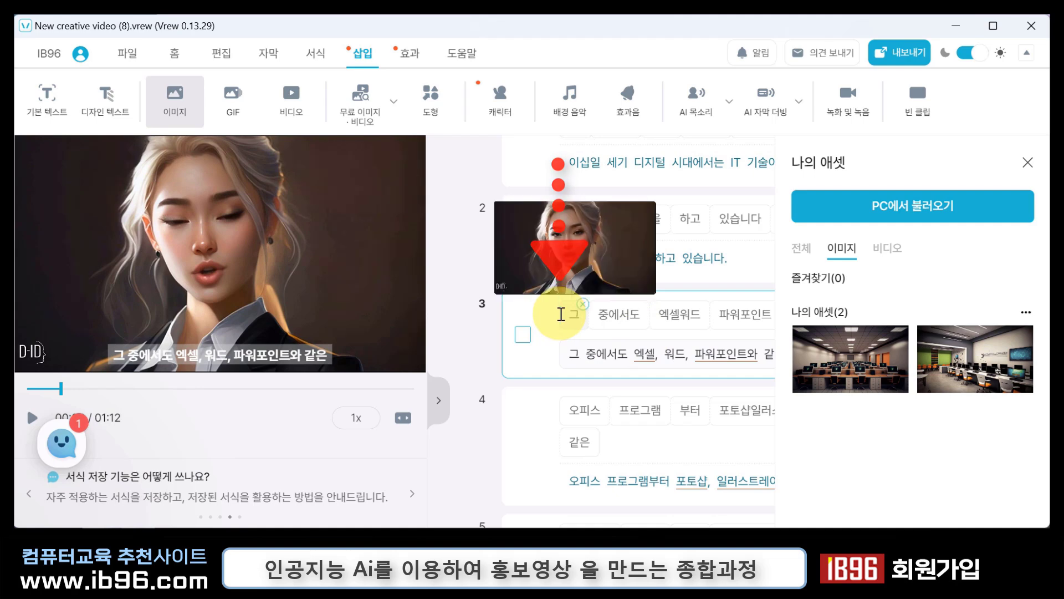
left_click(892, 345)
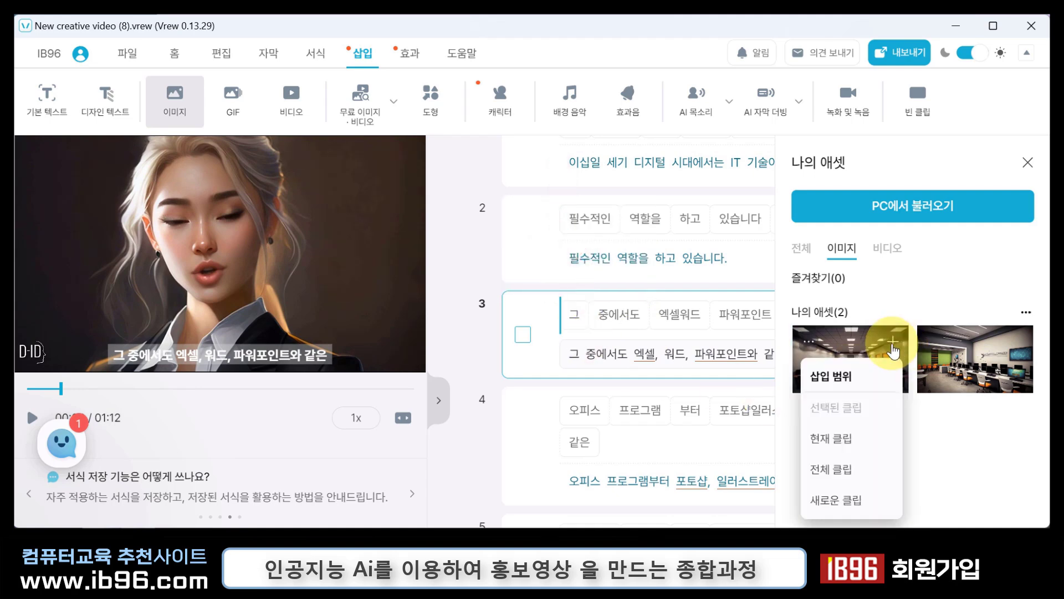
left_click(843, 439)
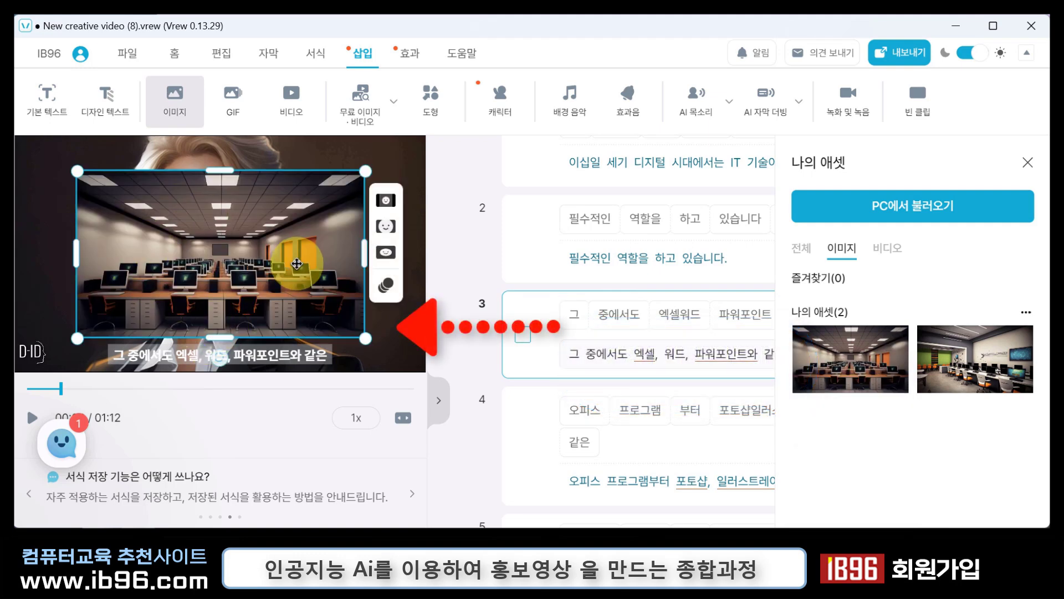
left_click_drag(166, 228, 223, 262)
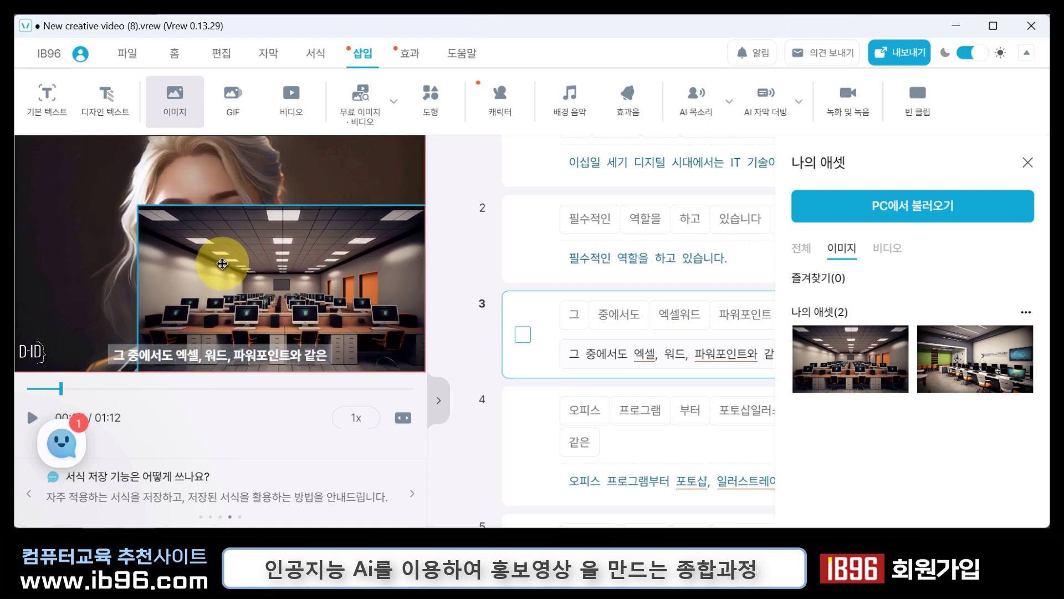
left_click_drag(138, 204, 265, 278)
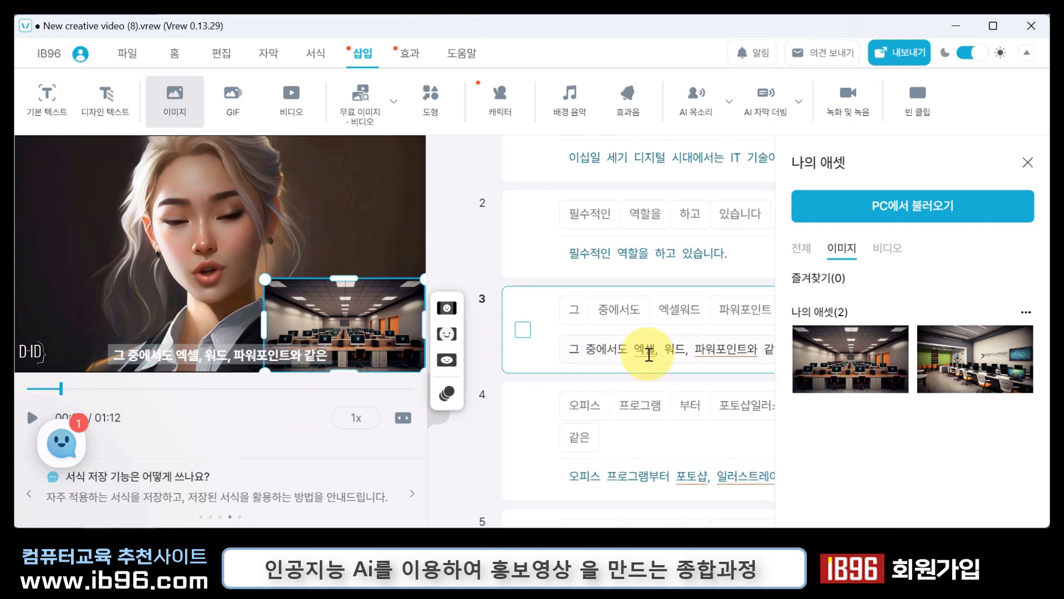
Insert the green-walled classroom image into the eighth clip only (현재 클립) and shrink it into the frame's lower-right corner.
scroll(647, 357, "down", 5)
scroll(648, 355, "down", 4)
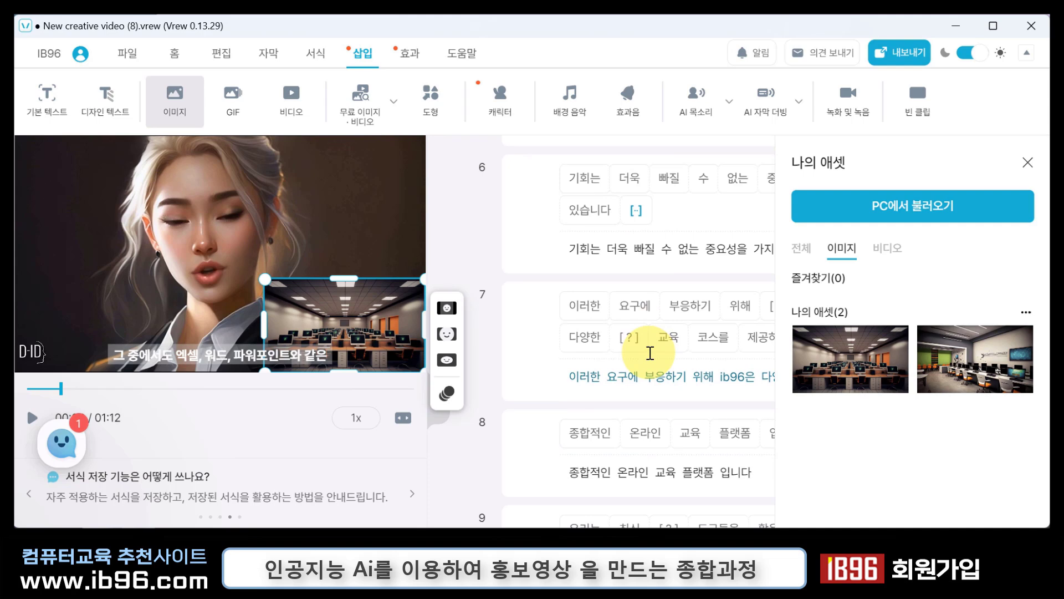
scroll(648, 353, "down", 2)
left_click(564, 351)
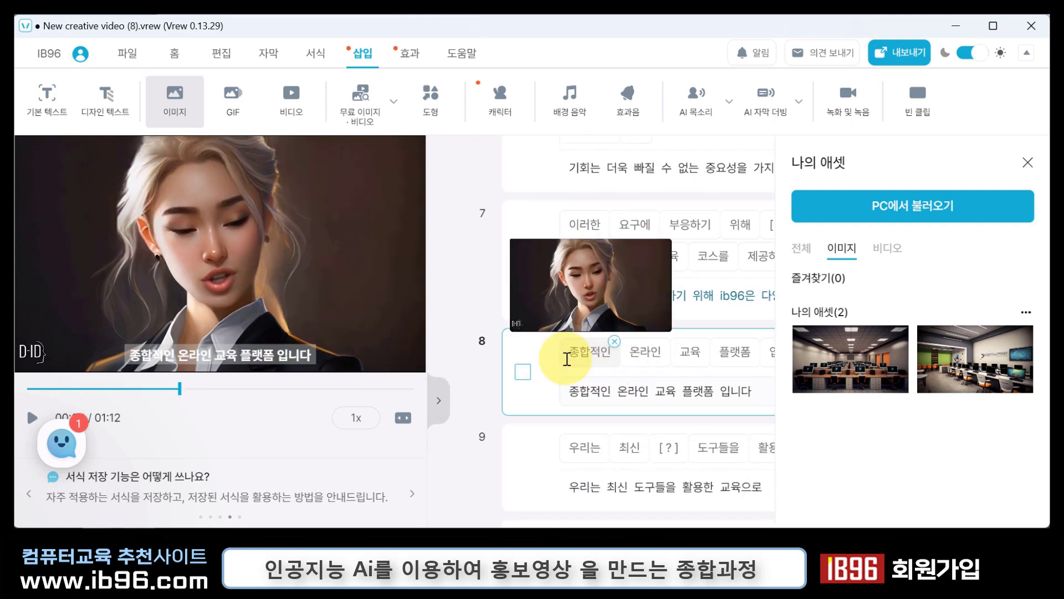
left_click(1018, 342)
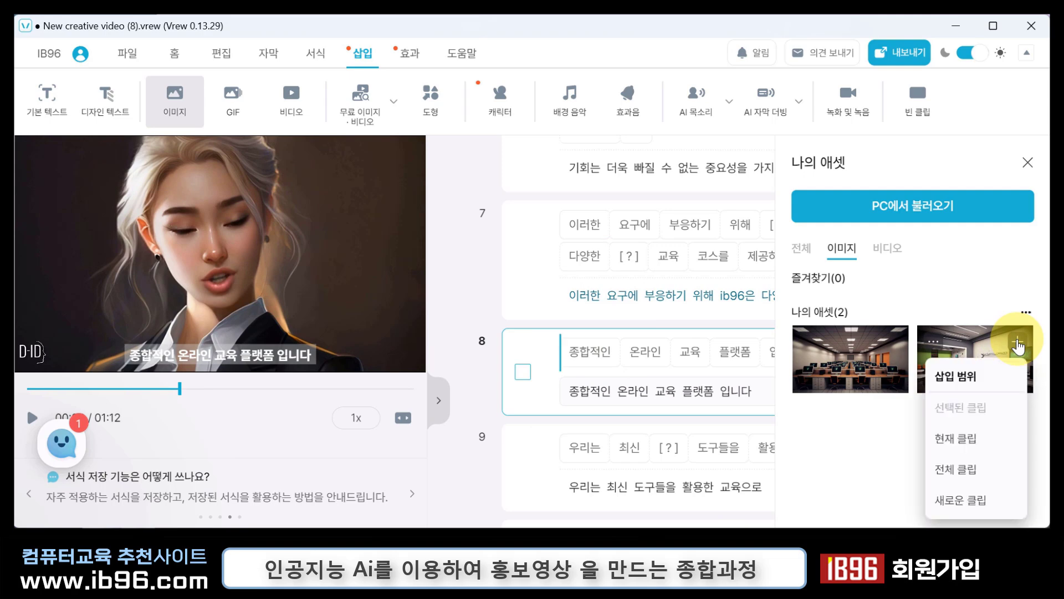
left_click(973, 440)
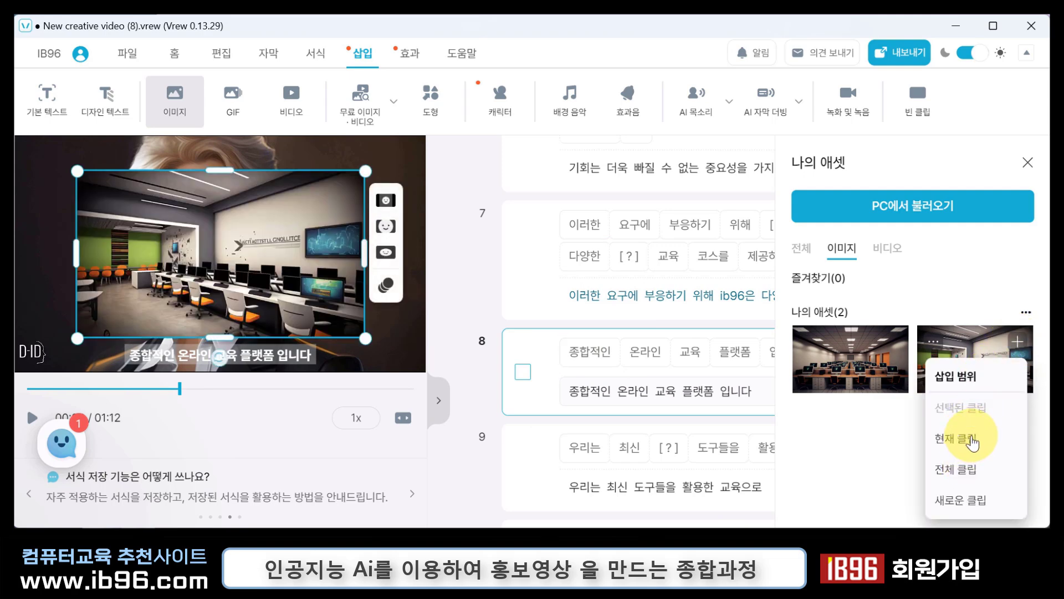
left_click_drag(190, 258, 249, 285)
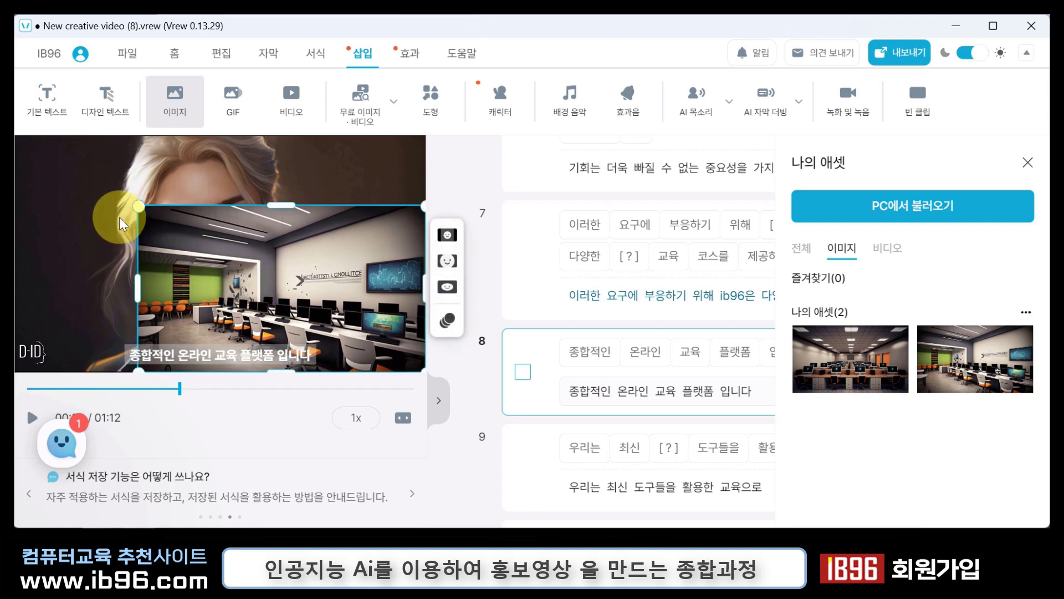
left_click_drag(140, 207, 272, 284)
Play the video from the first clip to preview the inserted images.
scroll(562, 207, "up", 10)
left_click(571, 252)
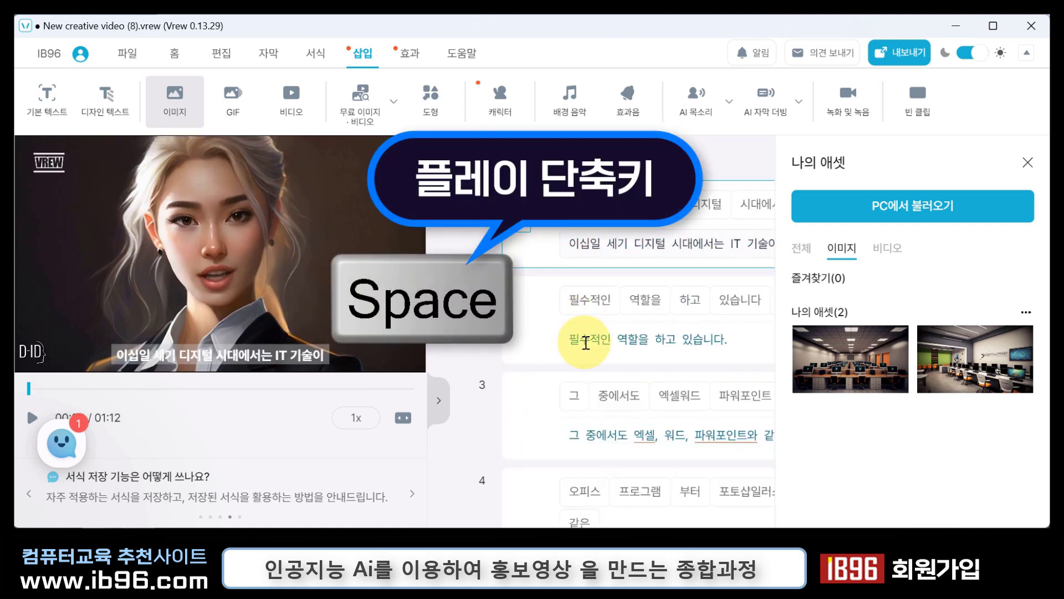
key("space")
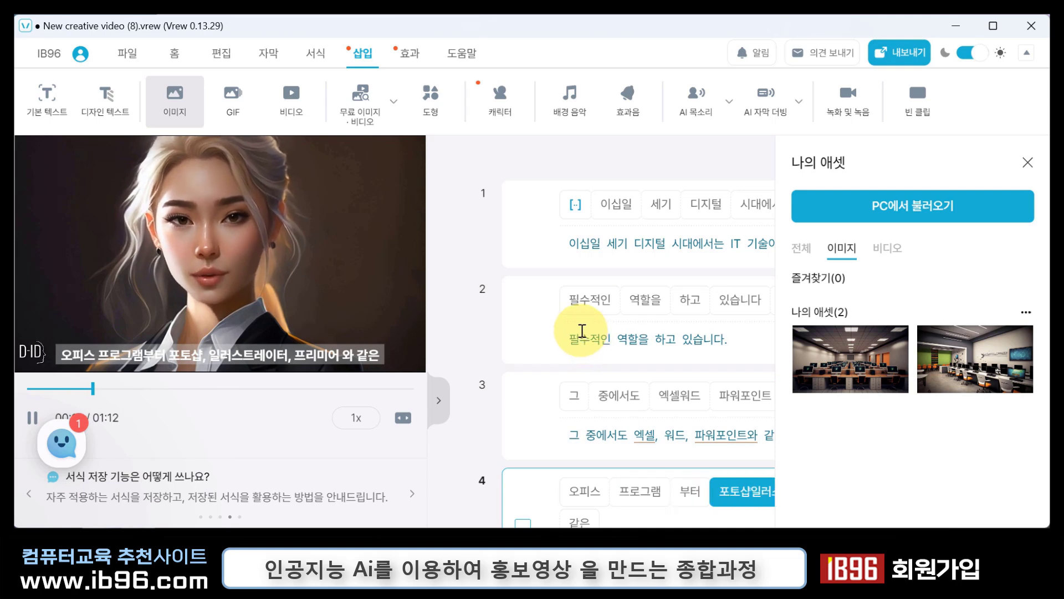
Audition the free sound effects and insert 다음으로 넘어가는 맑은 소리(띠링~) at the start of the third clip.
left_click(629, 97)
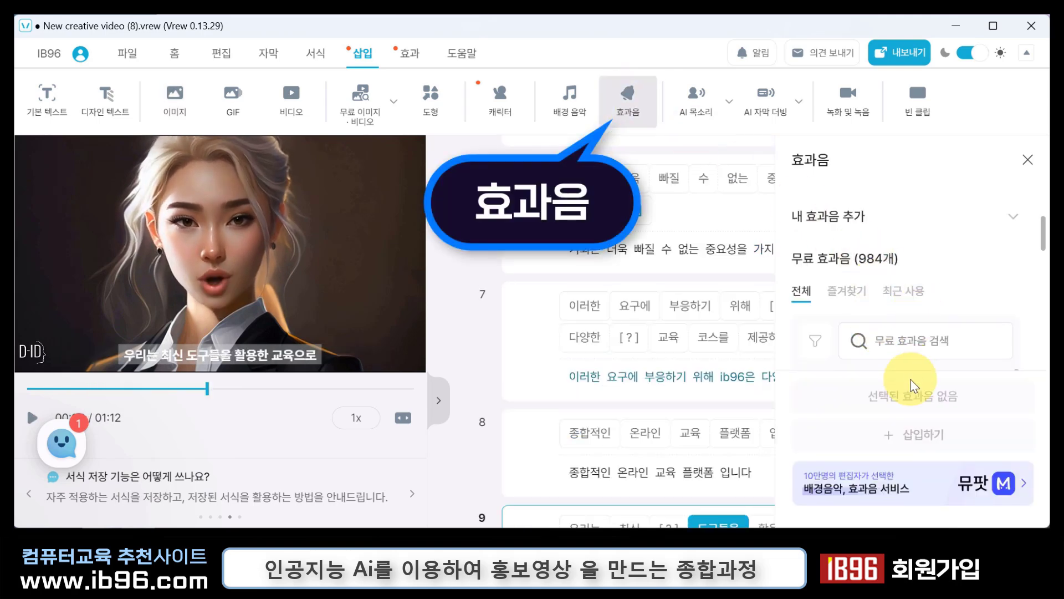
left_click_drag(1042, 233, 1045, 269)
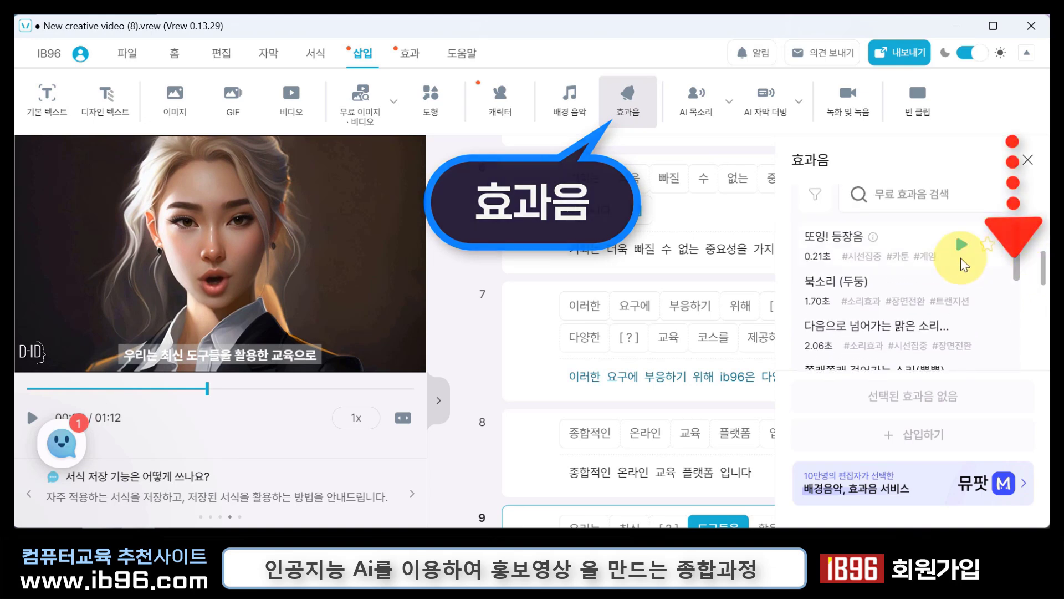
left_click(960, 249)
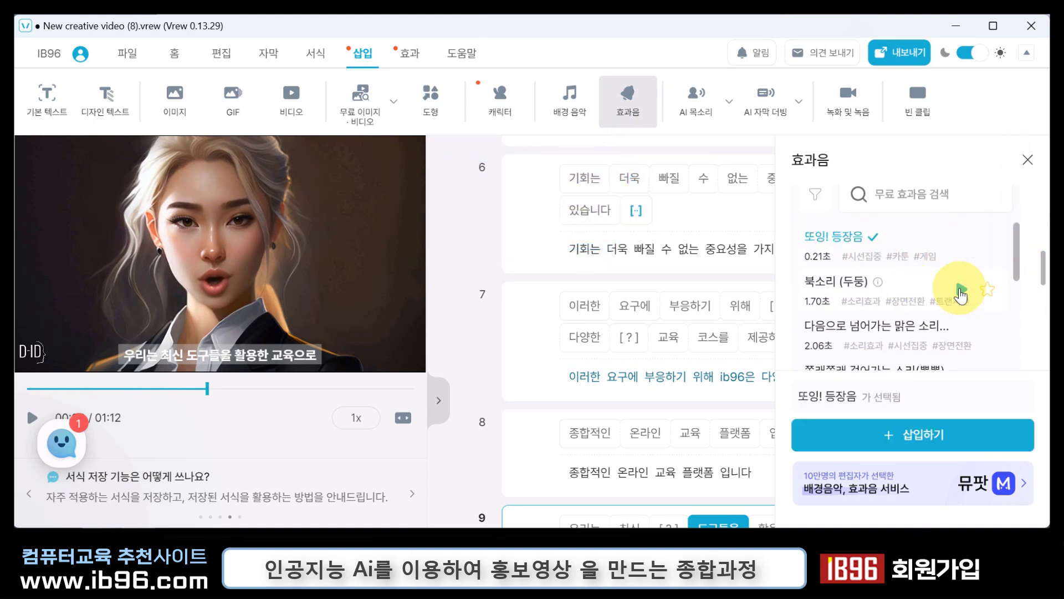
left_click(962, 334)
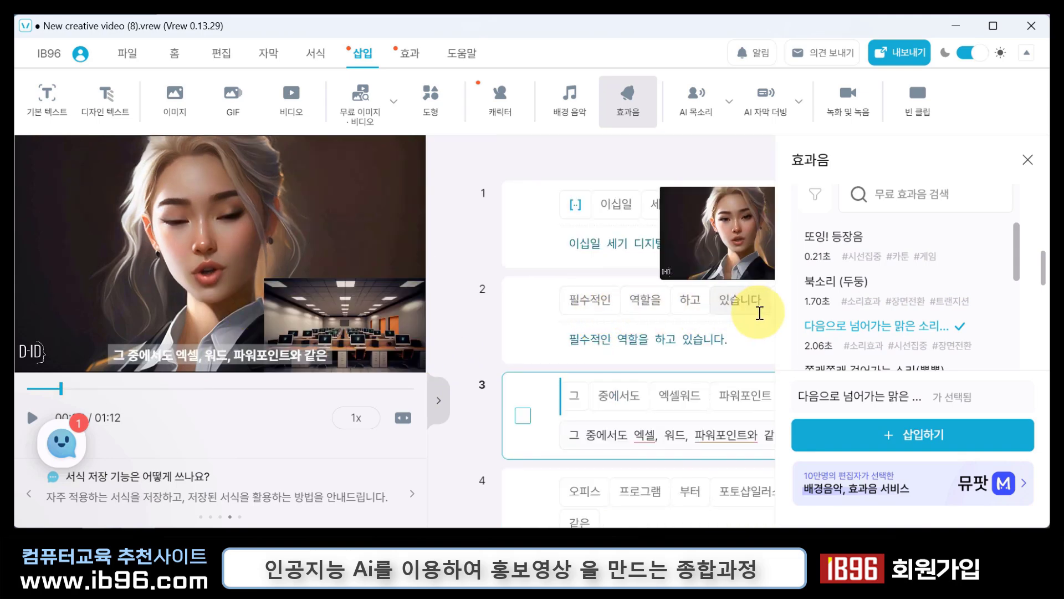
scroll(756, 309, "down", 2)
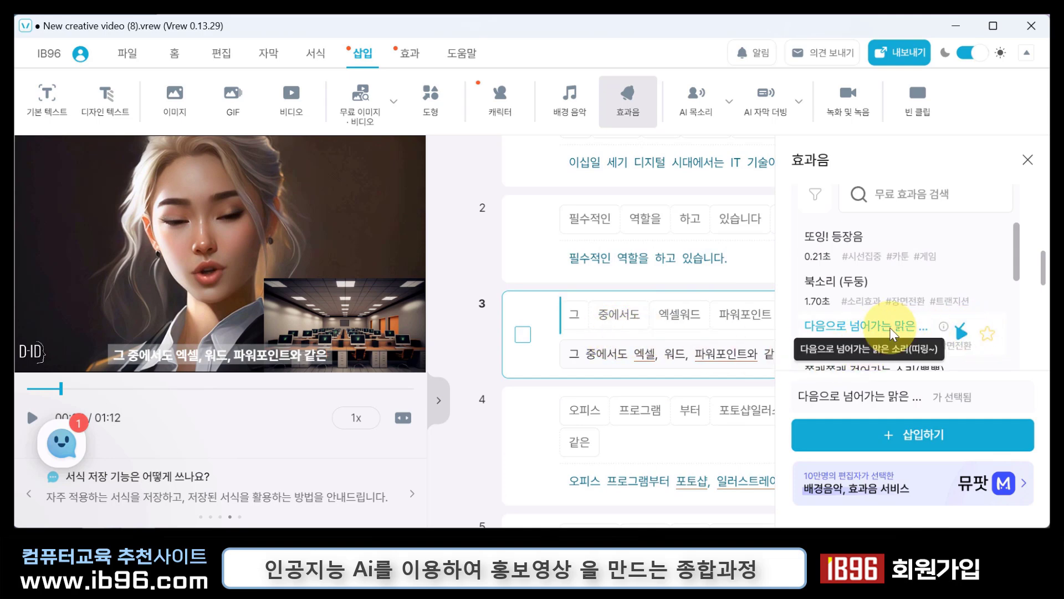
left_click(915, 438)
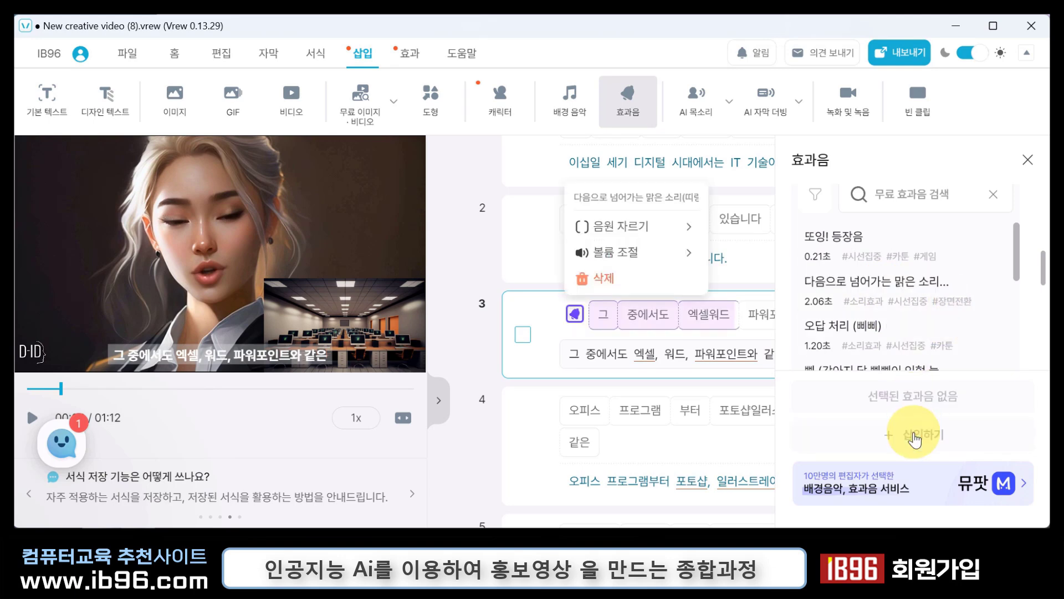
left_click(575, 316)
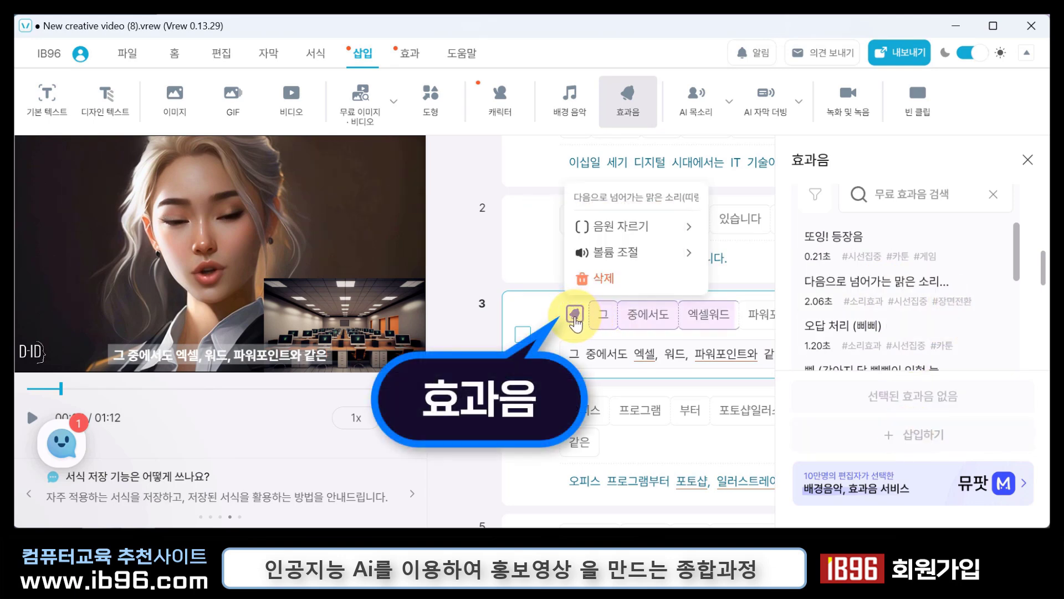
Play from the second clip into the third to check the sound effect, then stop playback.
left_click(563, 261)
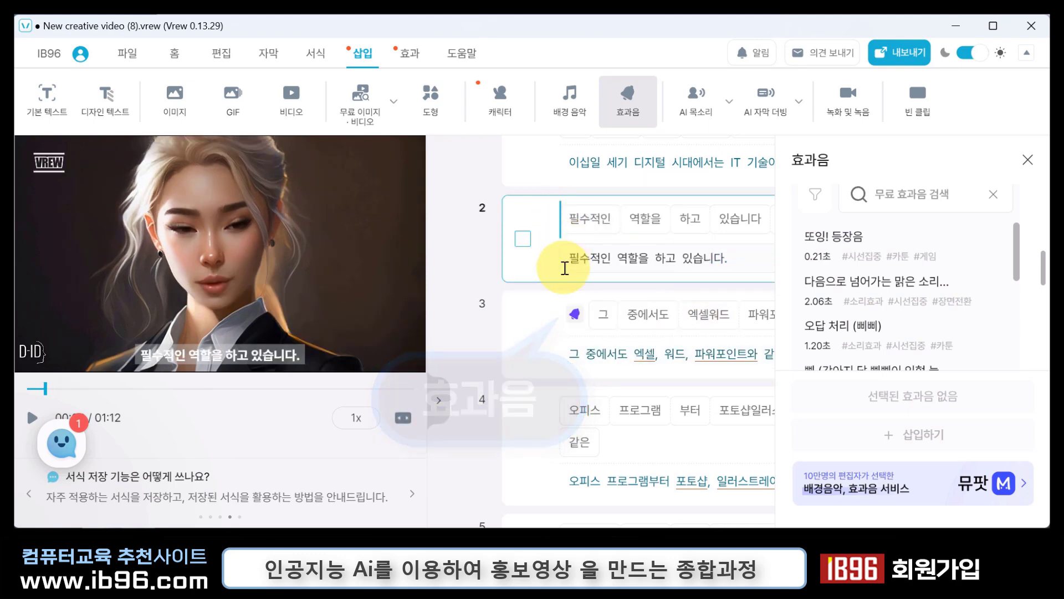
key("space")
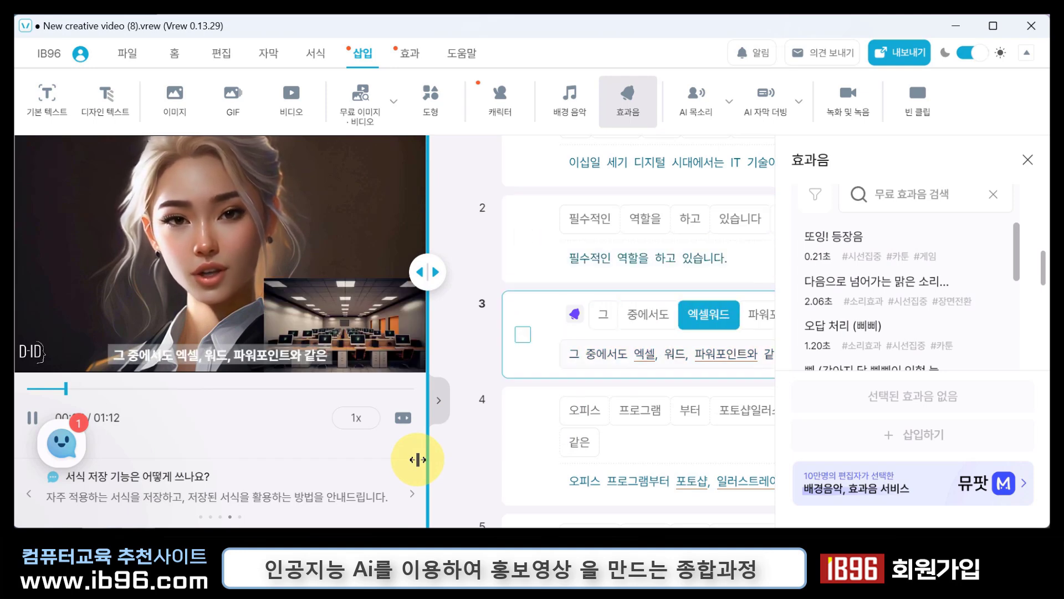
key("space")
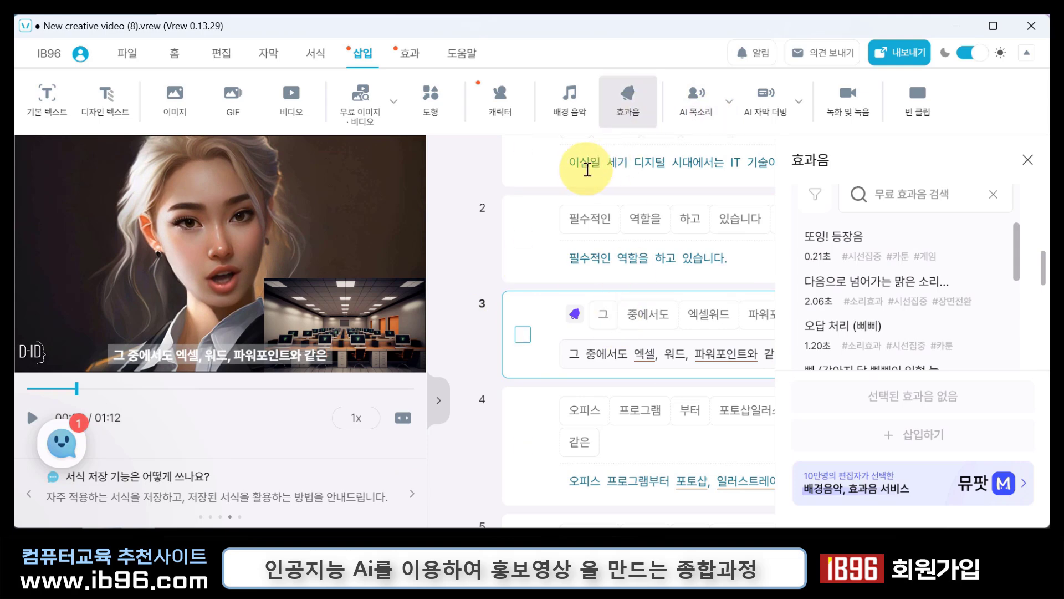
With the first clip current, browse the free background music and filter it by the 역동적 mood.
left_click(625, 133)
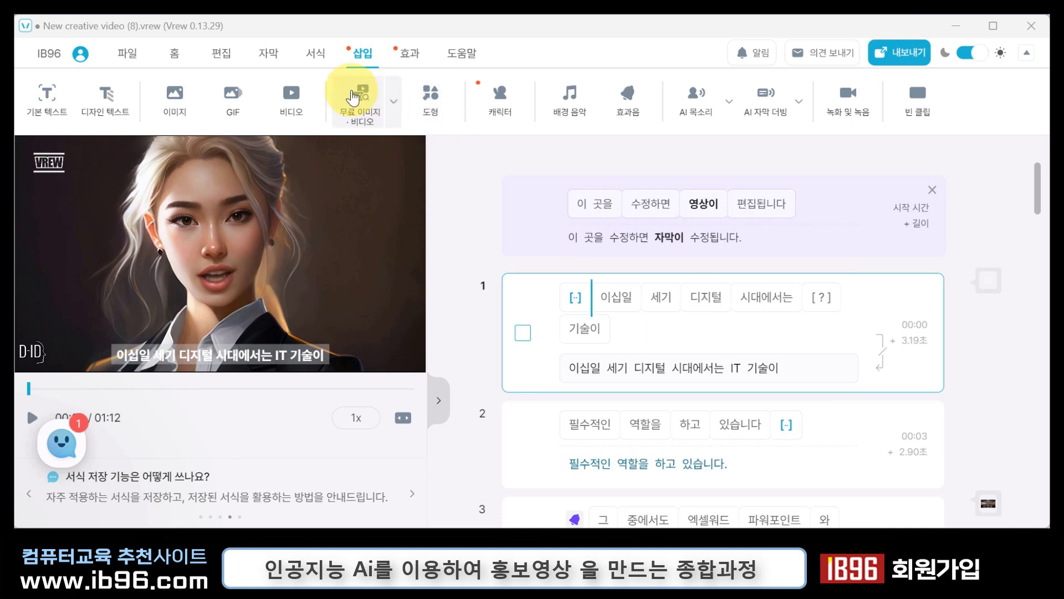
left_click(578, 111)
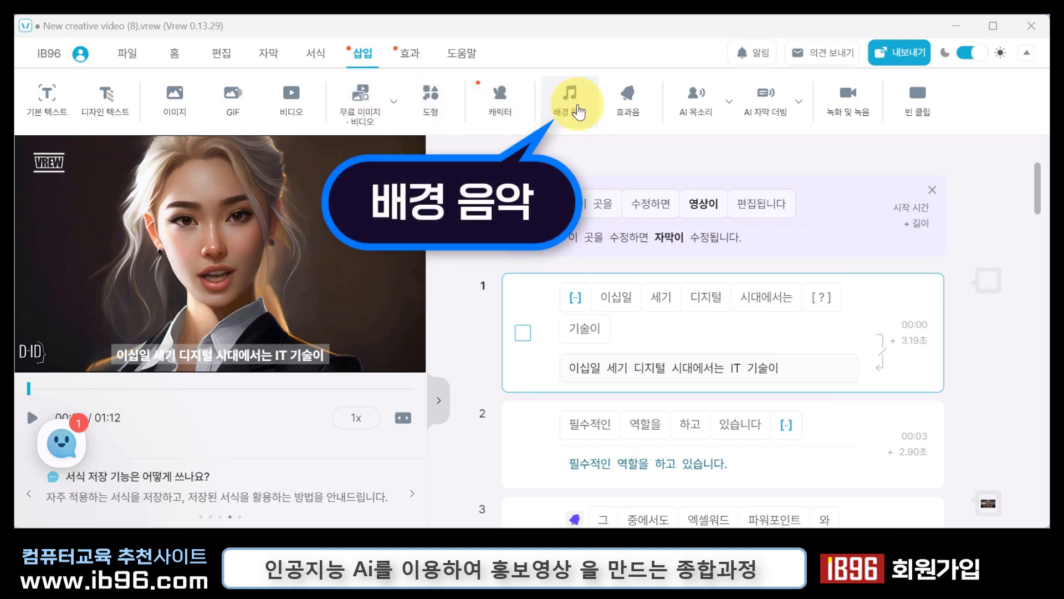
left_click(571, 111)
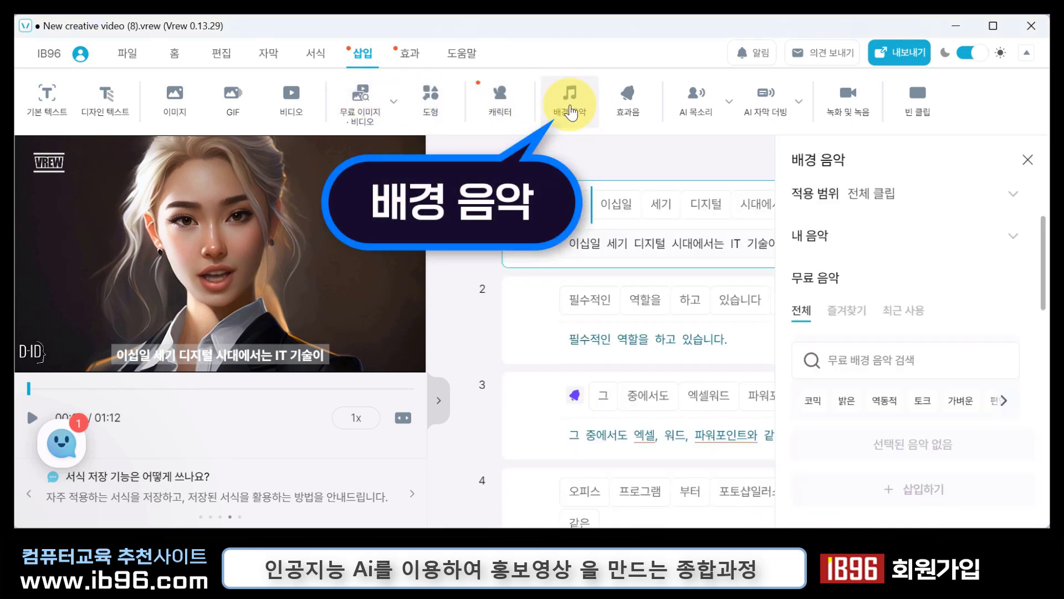
left_click_drag(1046, 271, 1046, 380)
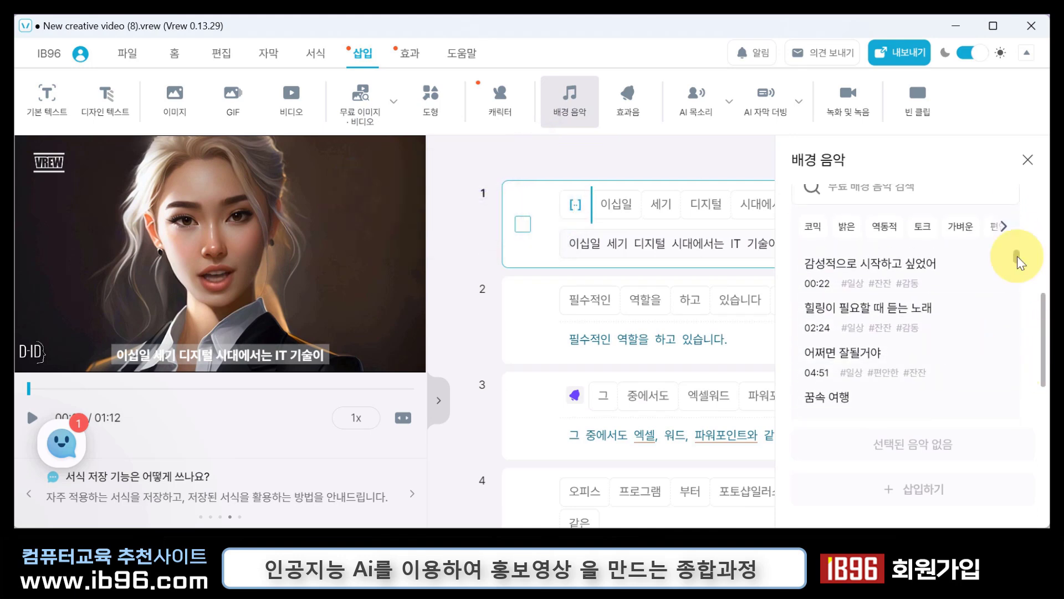
left_click_drag(1018, 260, 1004, 301)
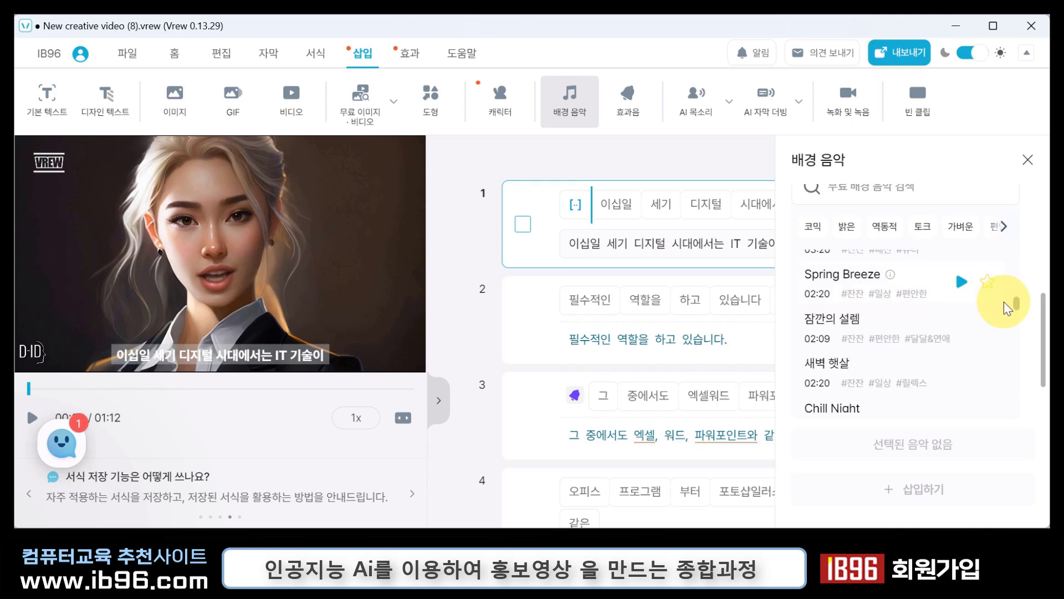
left_click(885, 227)
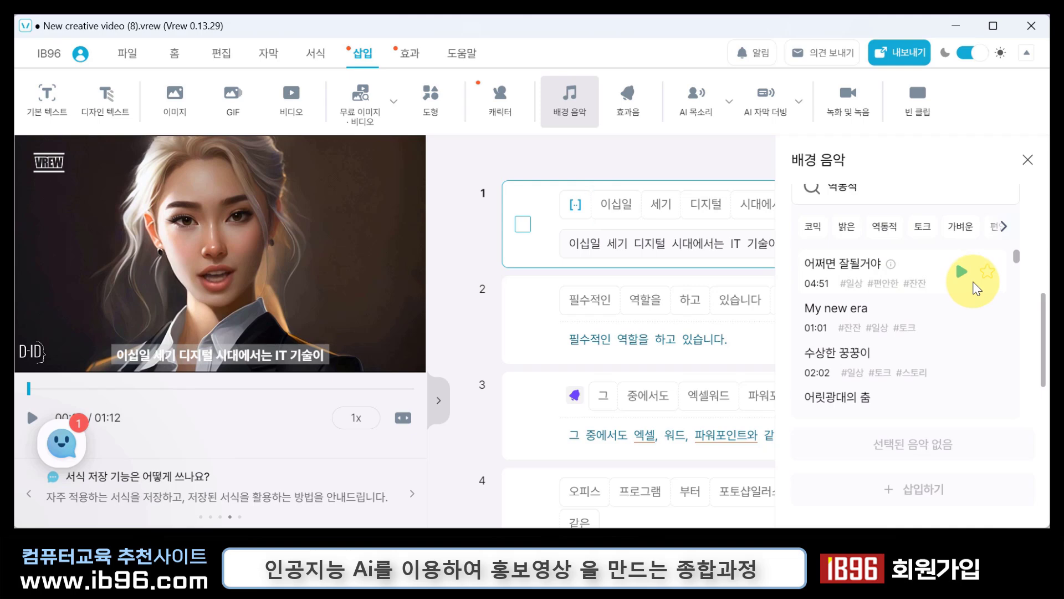
Audition several 역동적 tracks, including My new era, 신나는 요리시간, 산뜻하게 출발해볼까 and 나의 희망찬 내일.
left_click(962, 273)
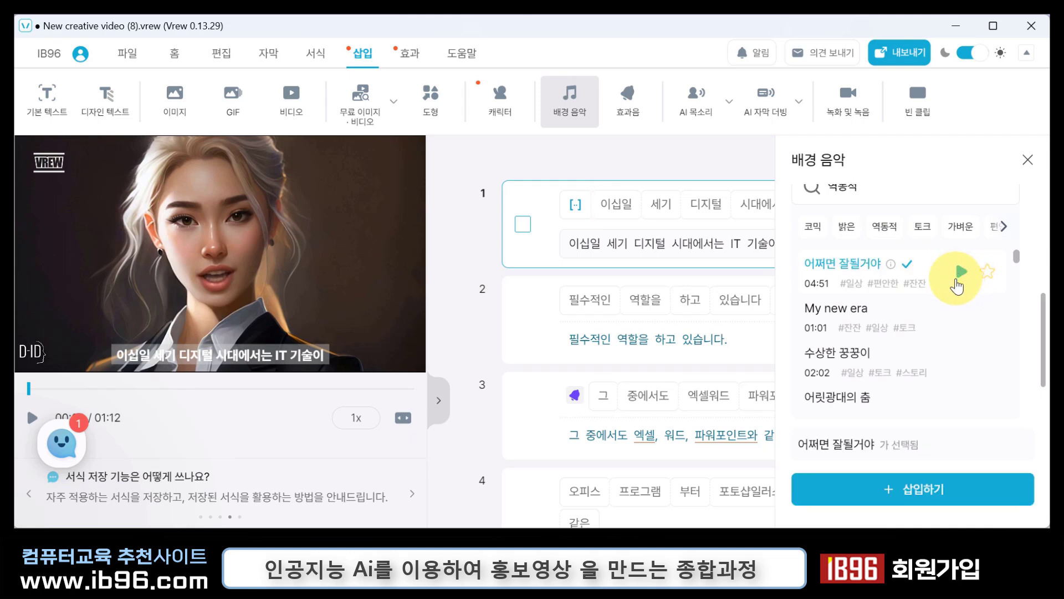
mouse_move(961, 327)
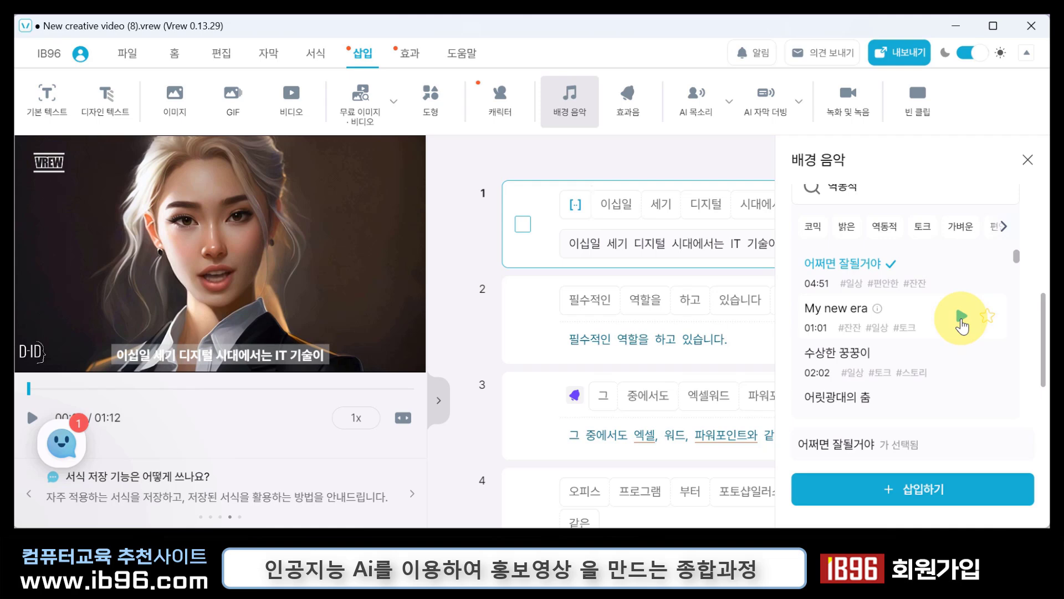
left_click(963, 317)
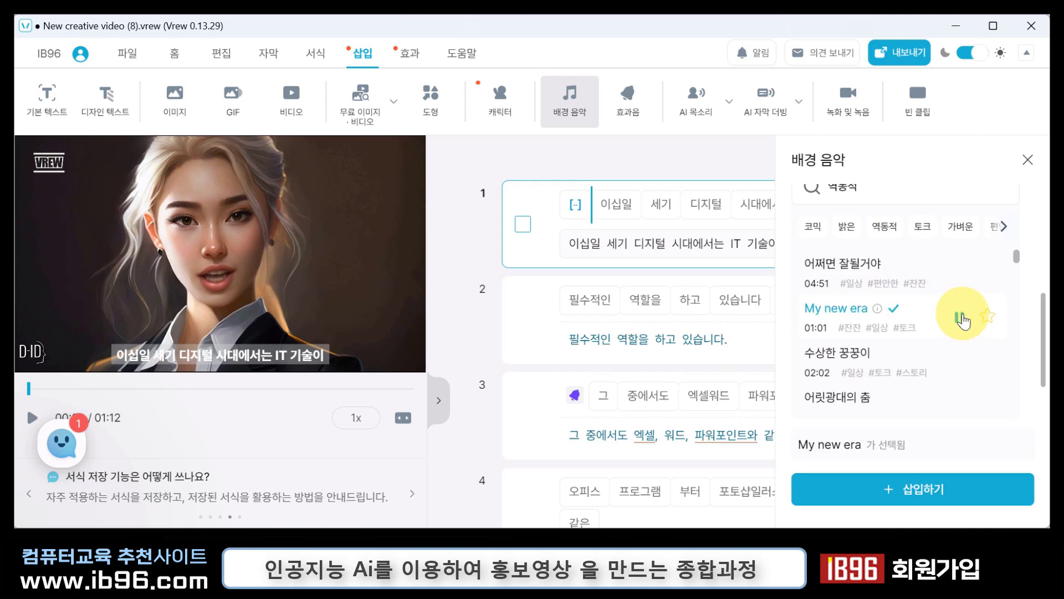
mouse_move(964, 409)
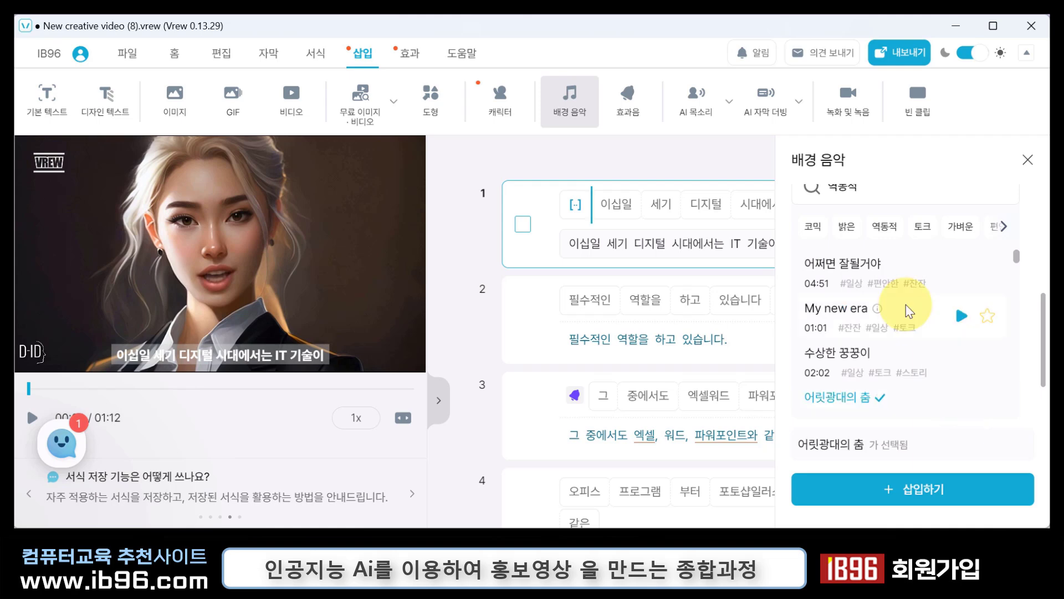
scroll(906, 305, "down", 3)
left_click(913, 329)
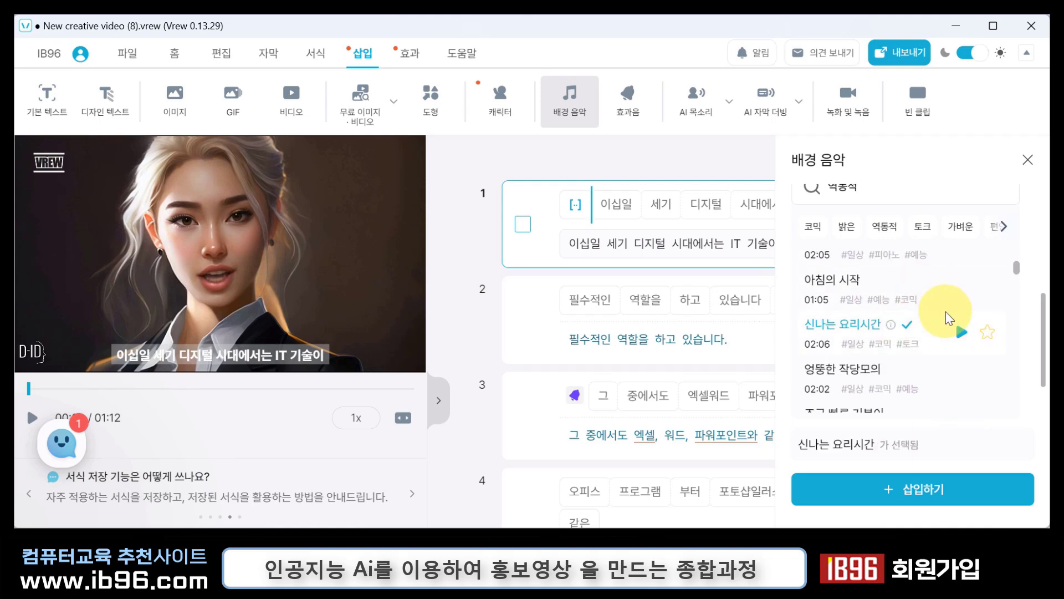
mouse_move(957, 307)
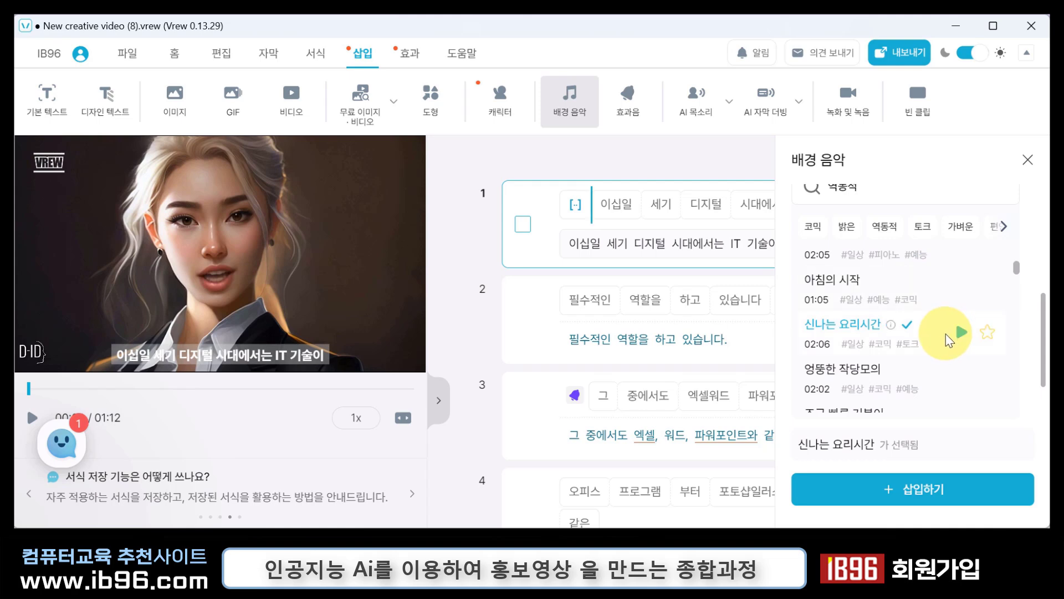
left_click(947, 337)
scroll(909, 333, "down", 2)
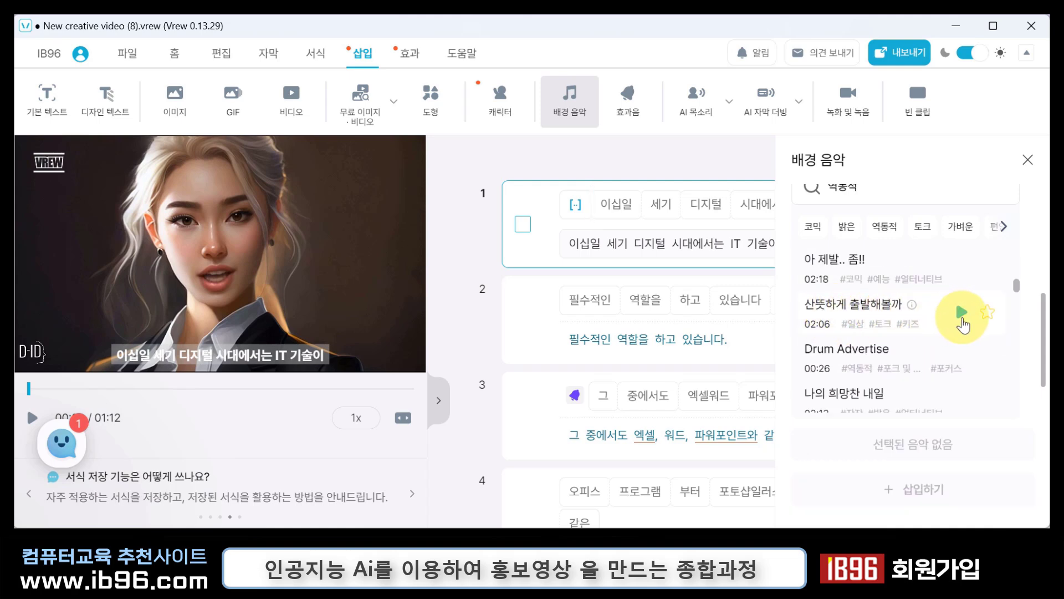
left_click(962, 314)
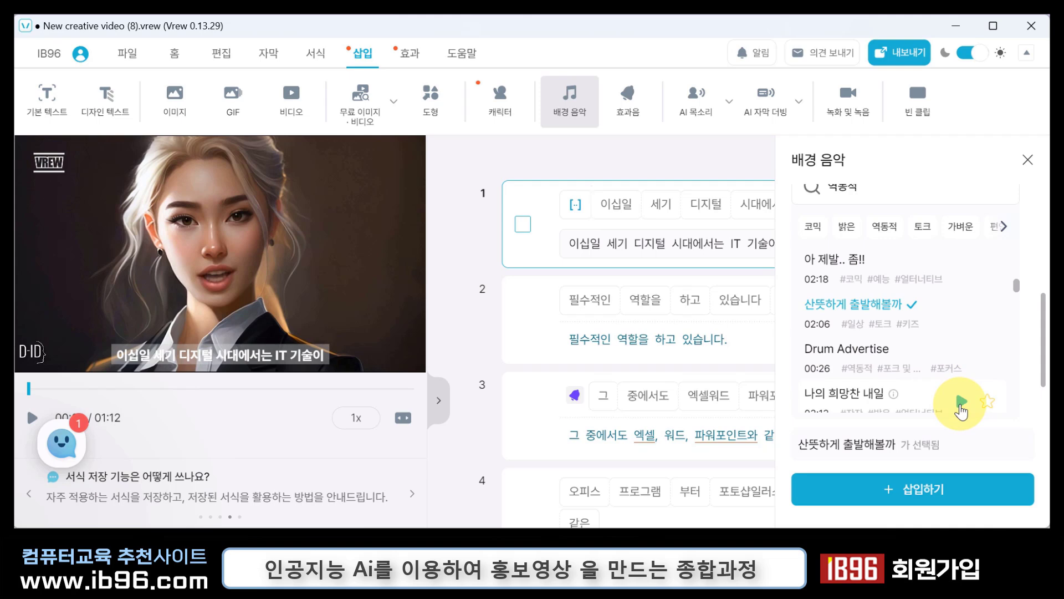
left_click(961, 402)
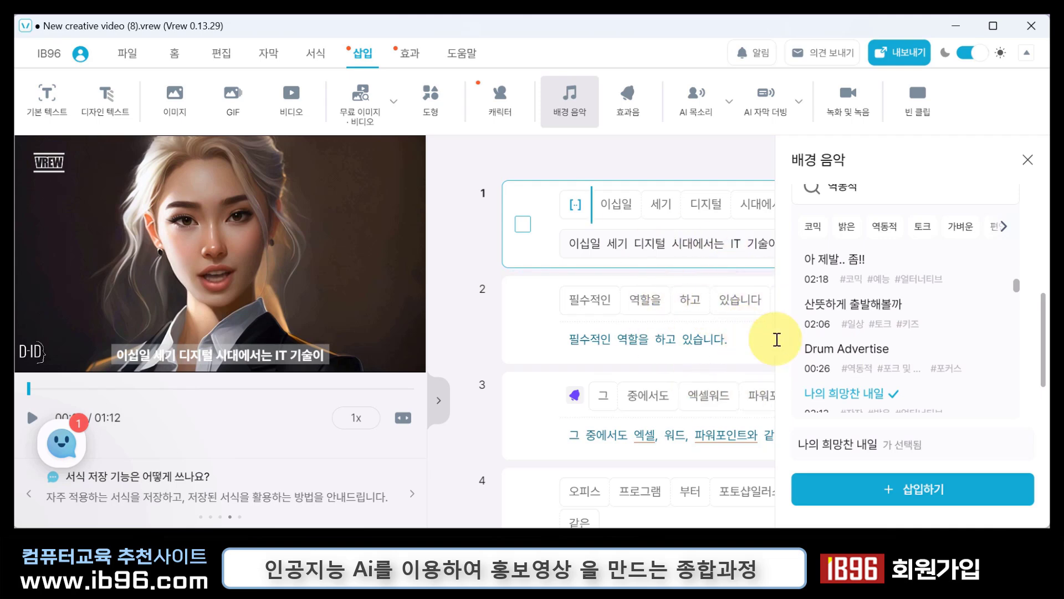
Insert 산뜻하게 출발해볼까 as background music across all clips and close the music list.
left_click(891, 309)
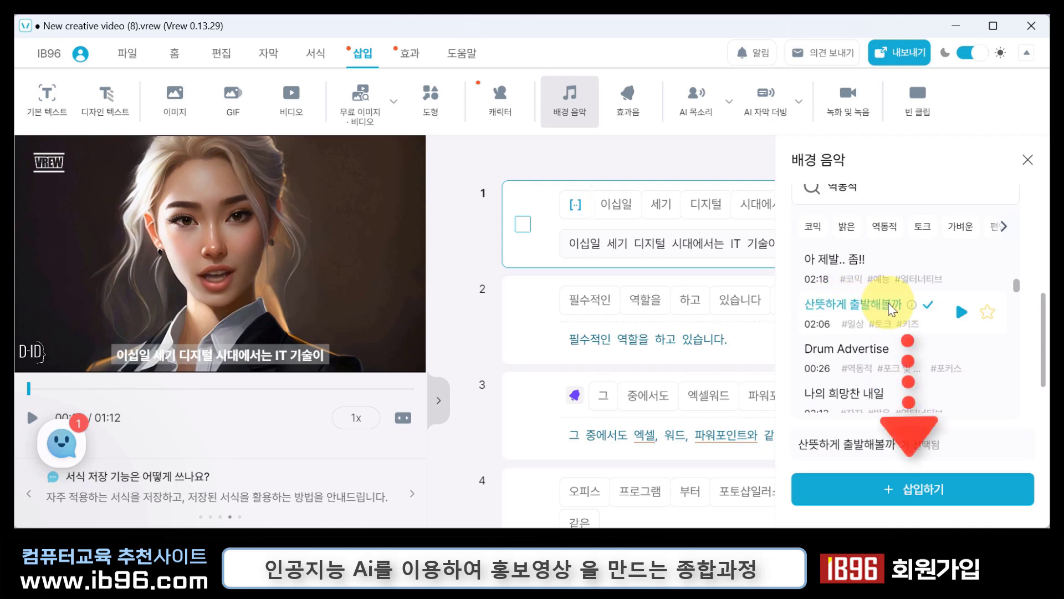
left_click(920, 490)
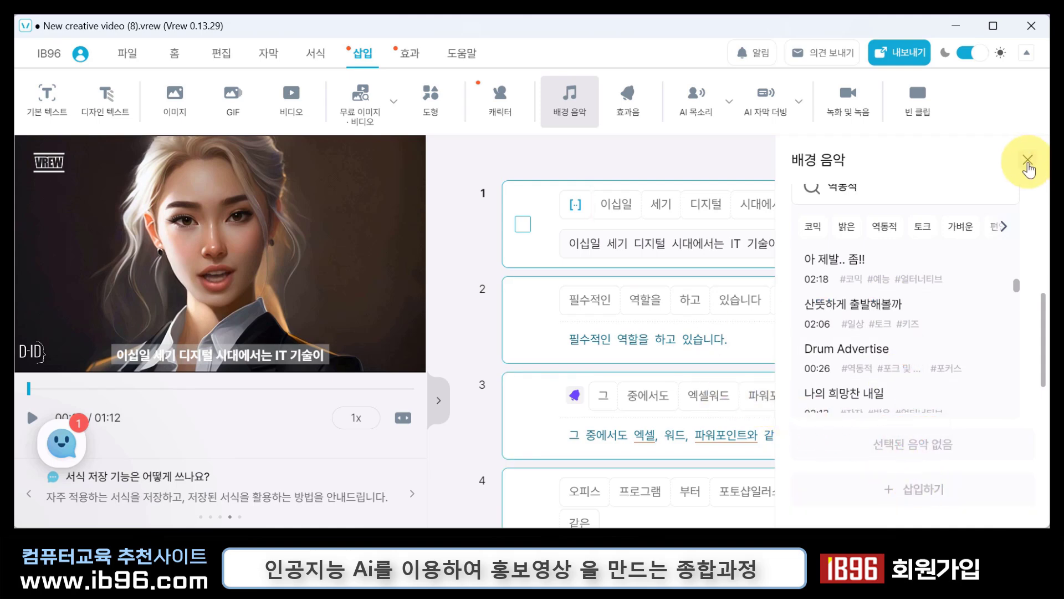
left_click(1028, 160)
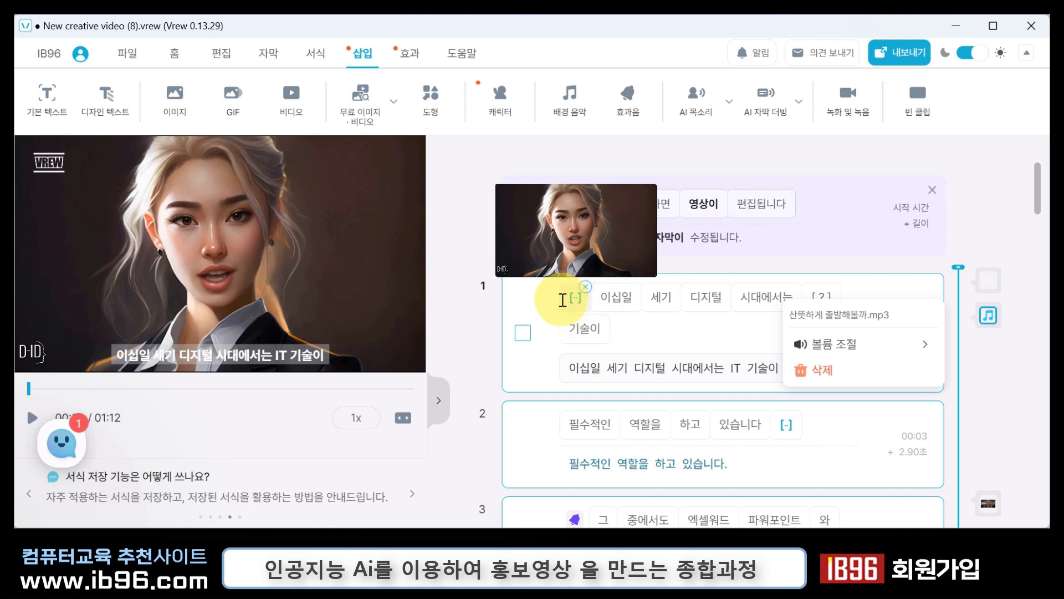
Play the video from the first clip into the fifth to check the background music, then stop playback.
key("space")
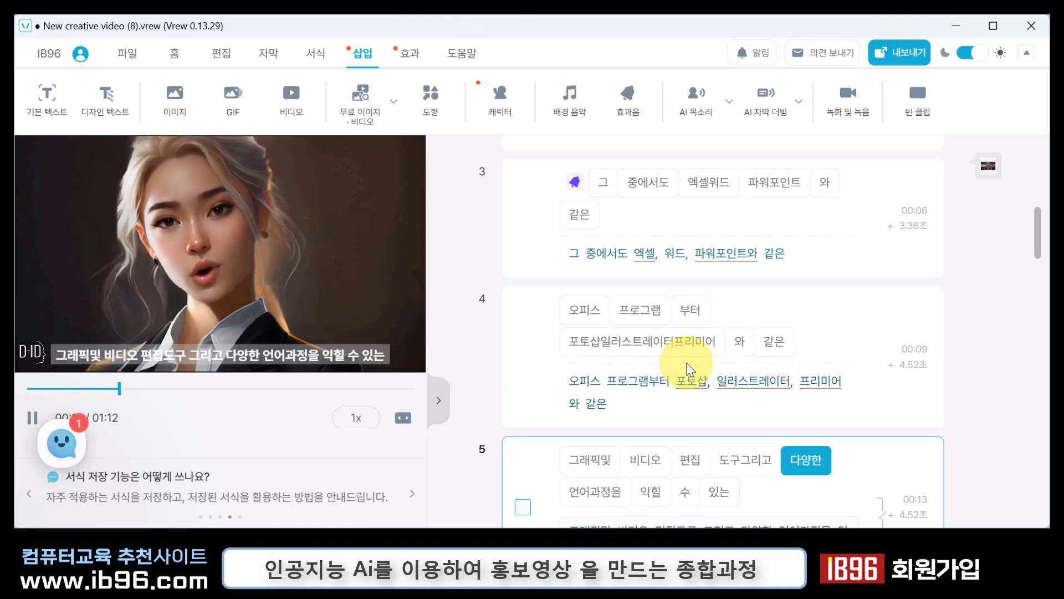
key("space")
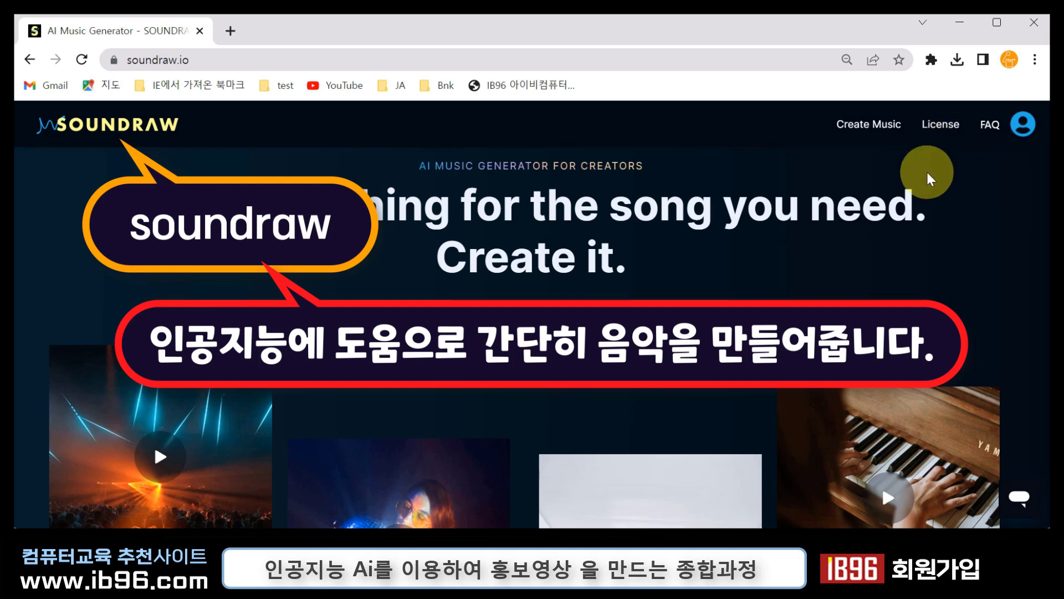
Switch to the SOUNDRAW website and open its music creation page, and rewind the Vrew preview to the beginning.
key("alt+Left")
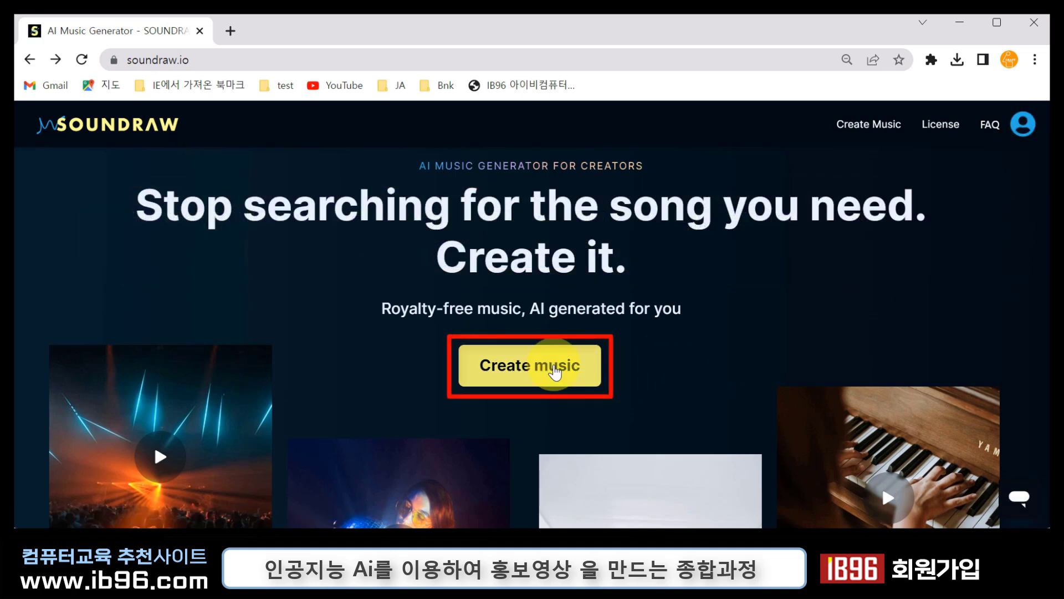
left_click(554, 369)
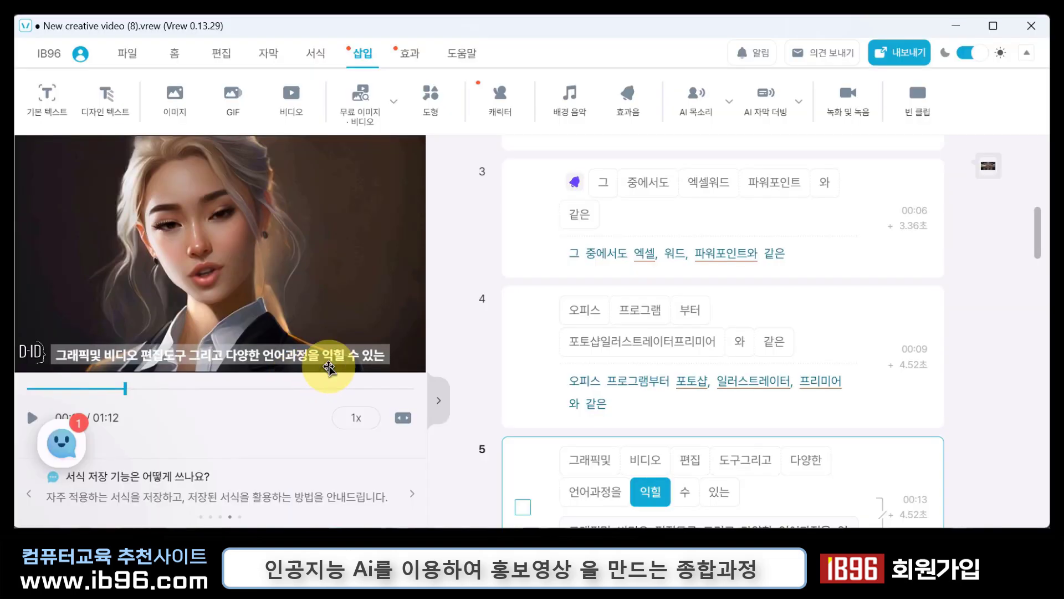
left_click_drag(127, 388, 26, 400)
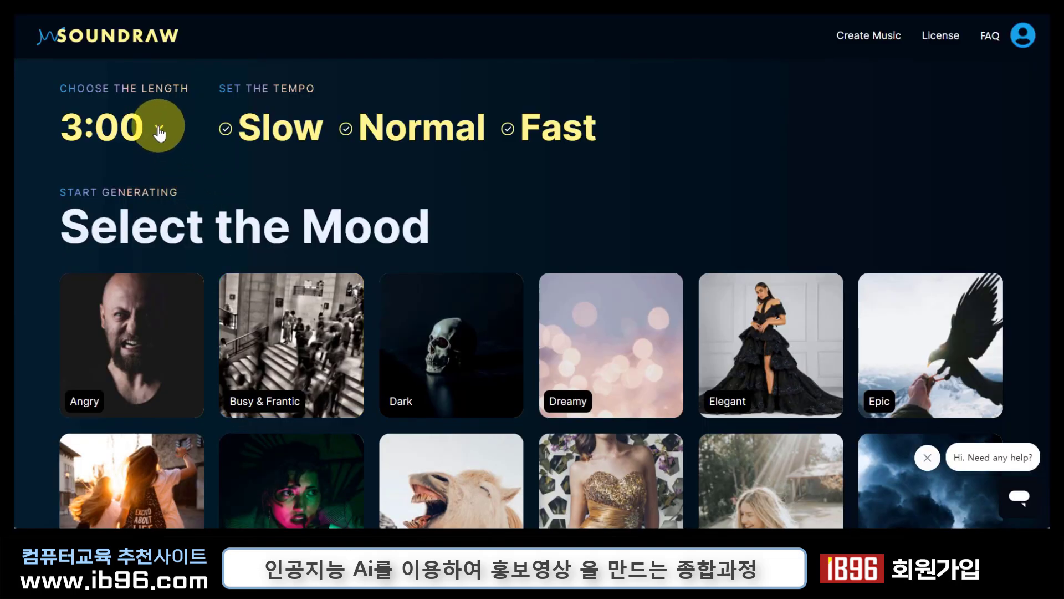
Generate Happy mood music with a length of 1:30 and only the Fast tempo enabled.
left_click(159, 131)
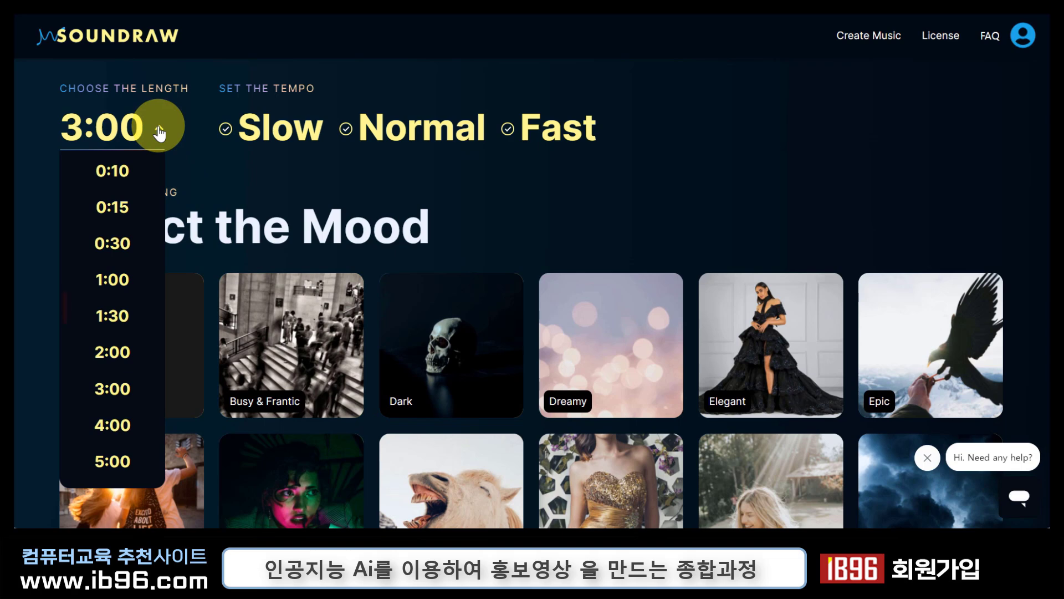
left_click(129, 317)
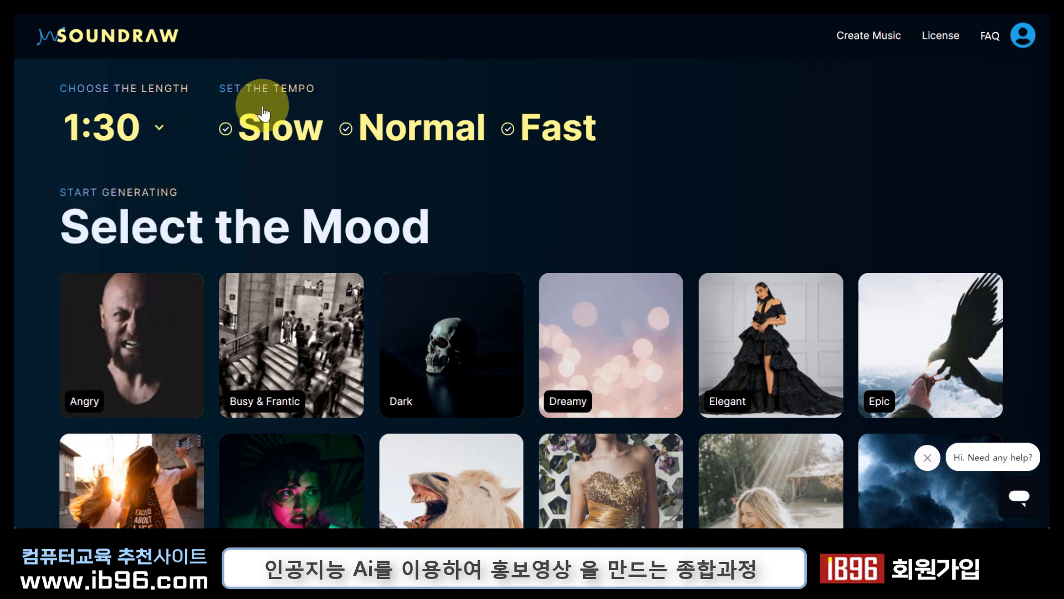
left_click(225, 129)
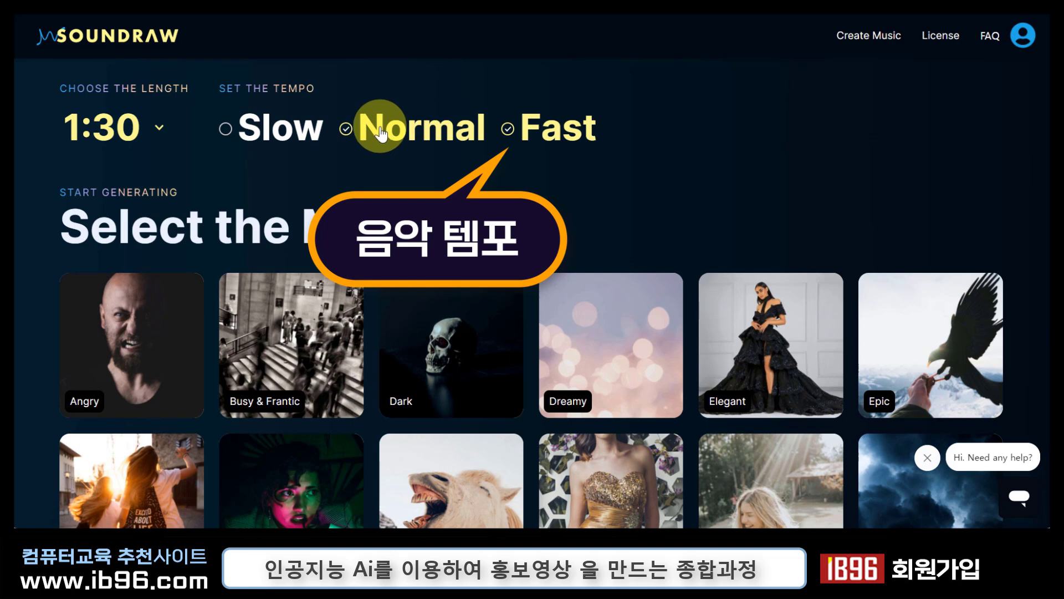
left_click(346, 131)
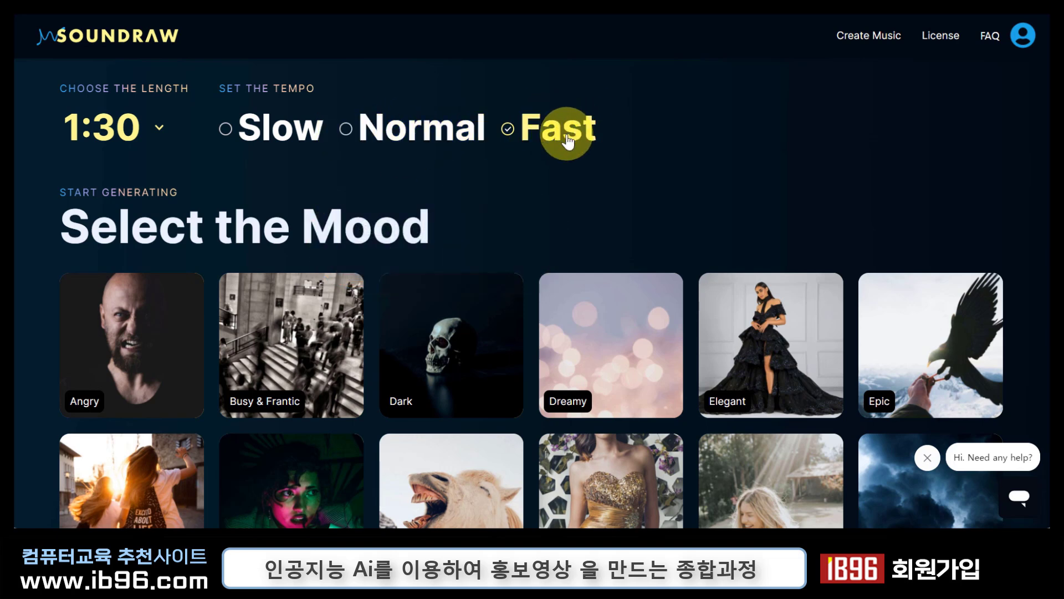
scroll(579, 206, "down", 3)
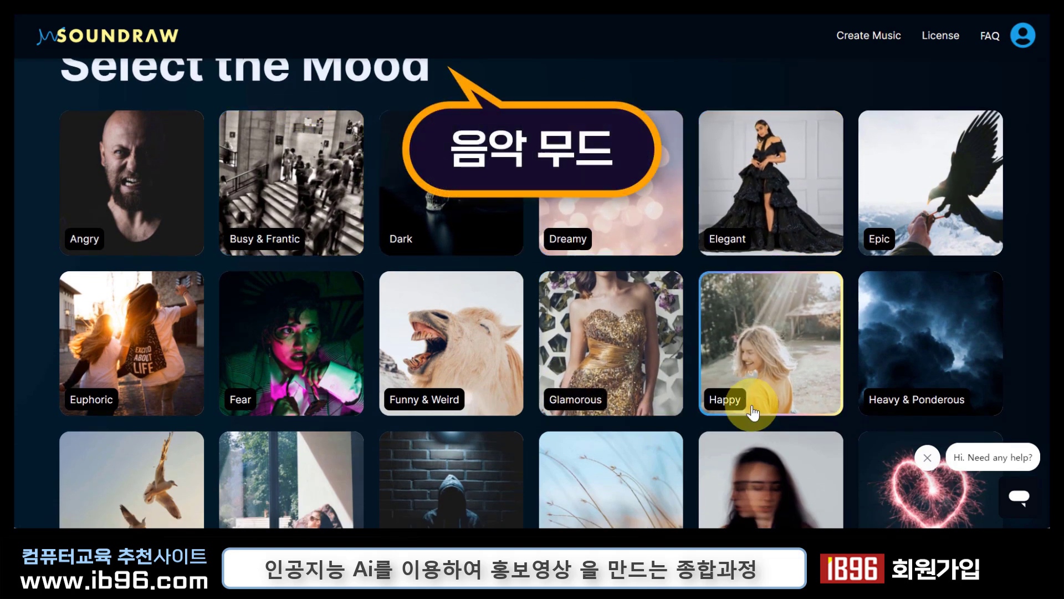
left_click(763, 386)
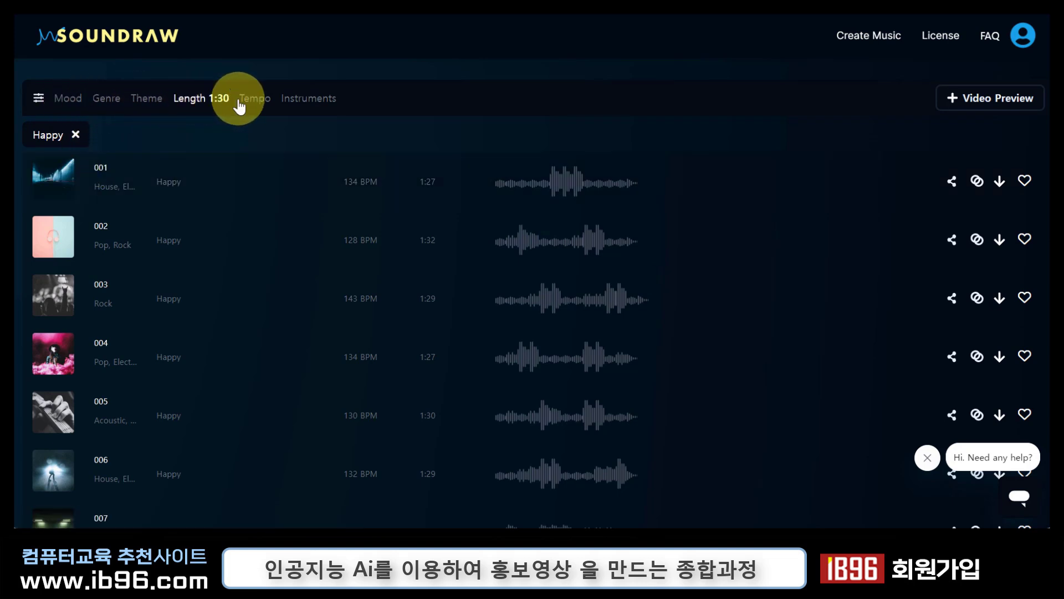
Add the Hopeful mood and the Lofi Hip Hop and Pop genres to the music filters.
left_click(75, 104)
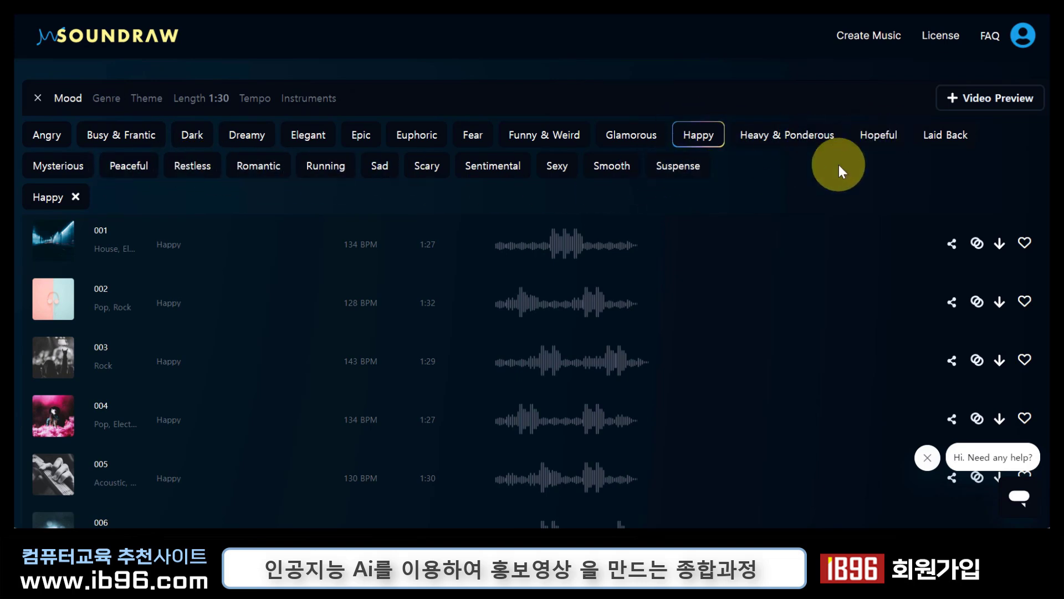
left_click(888, 139)
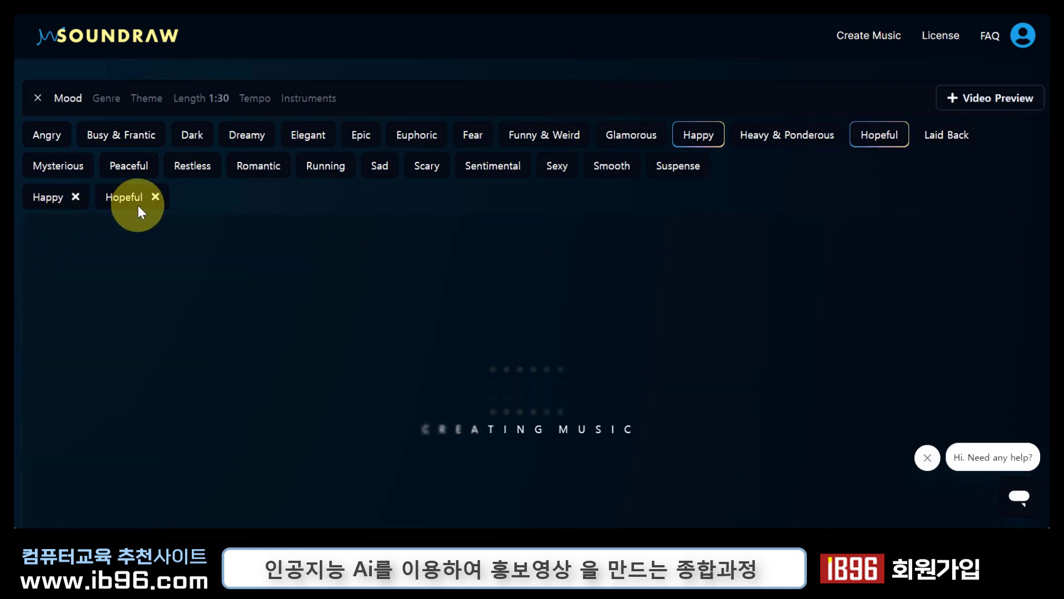
left_click(114, 99)
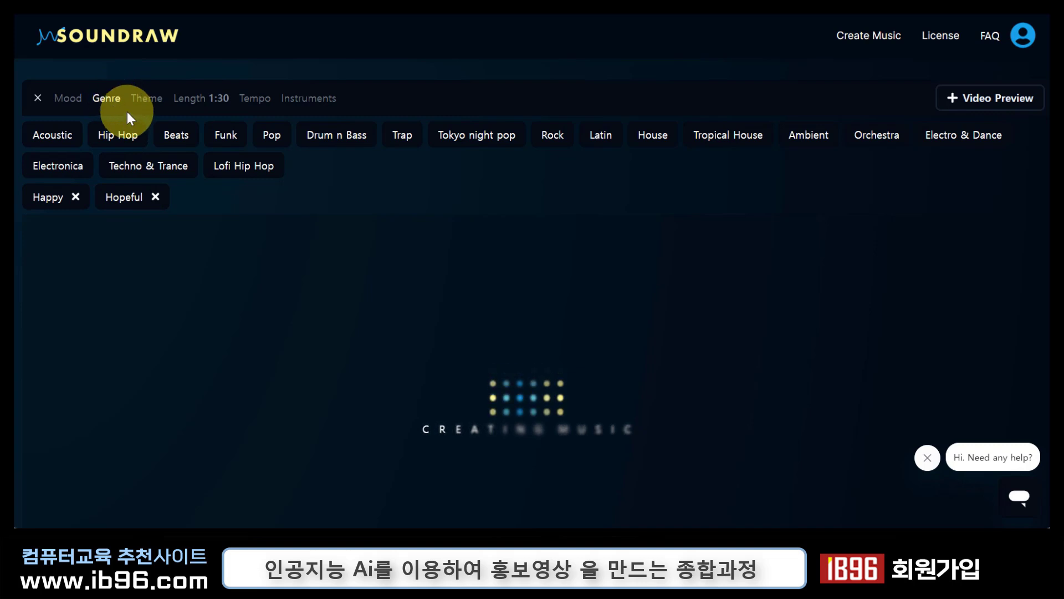
left_click(235, 171)
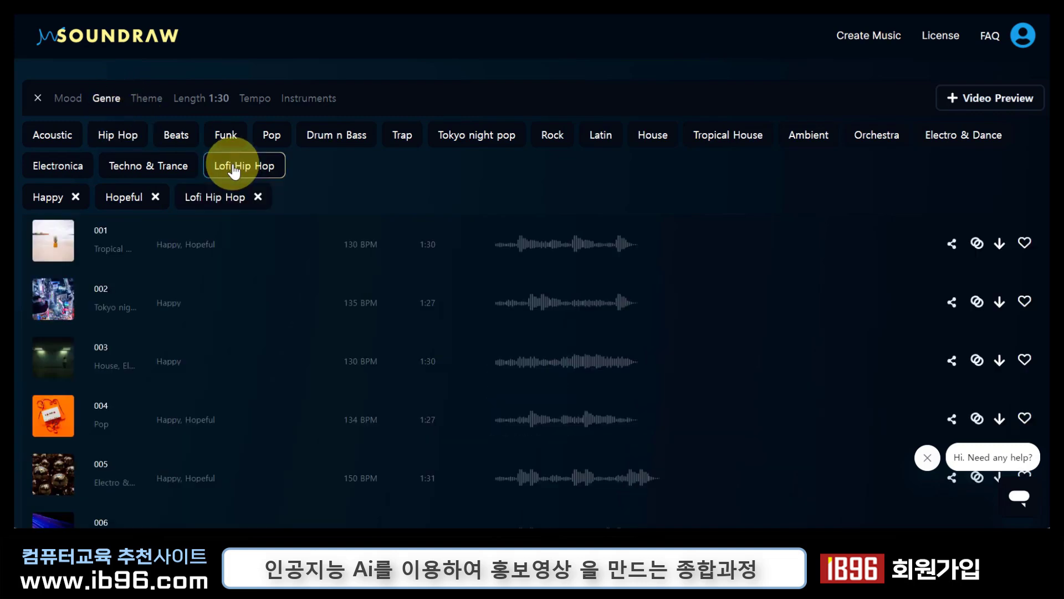
left_click(281, 138)
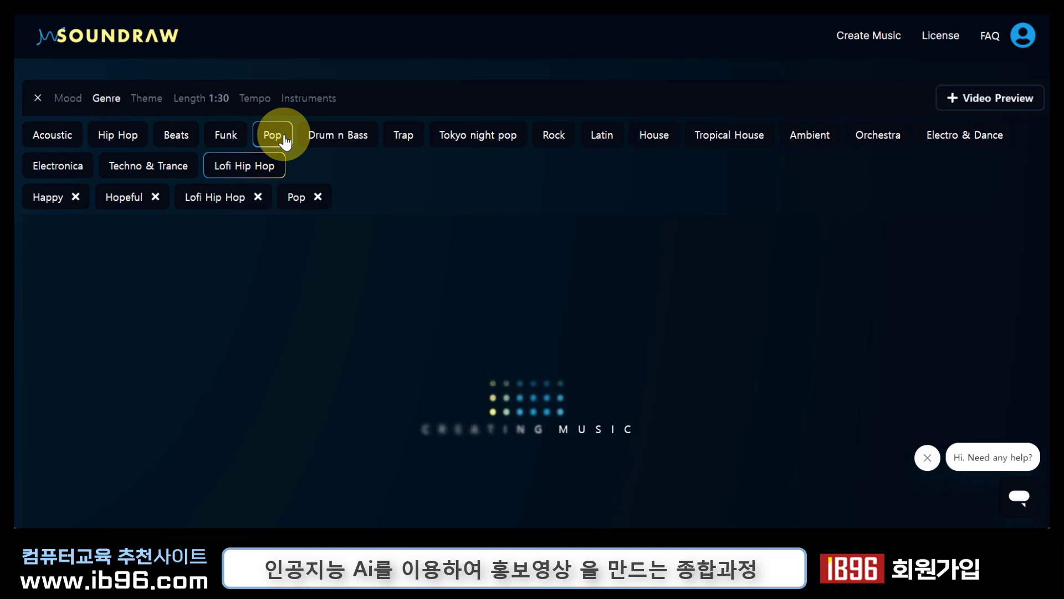
Add the Drama theme to the music filters and check the tempo options.
left_click(149, 99)
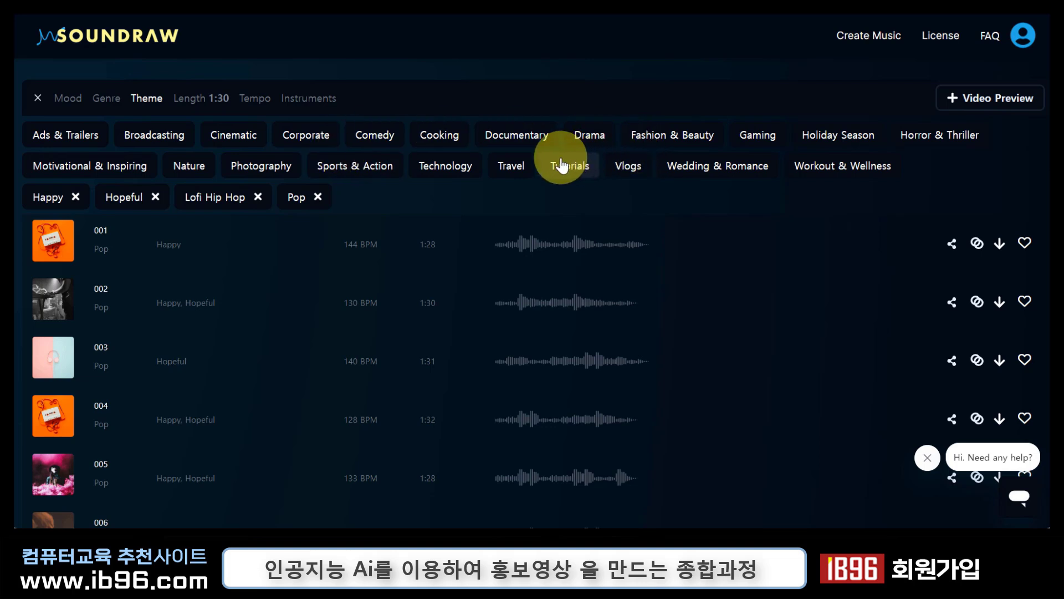
left_click(591, 139)
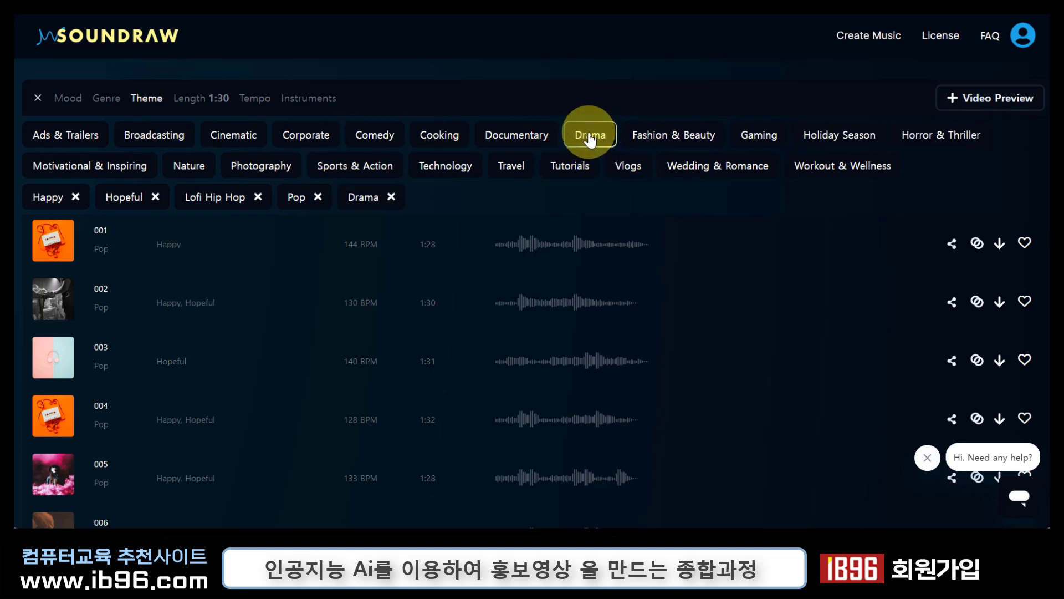
left_click(265, 100)
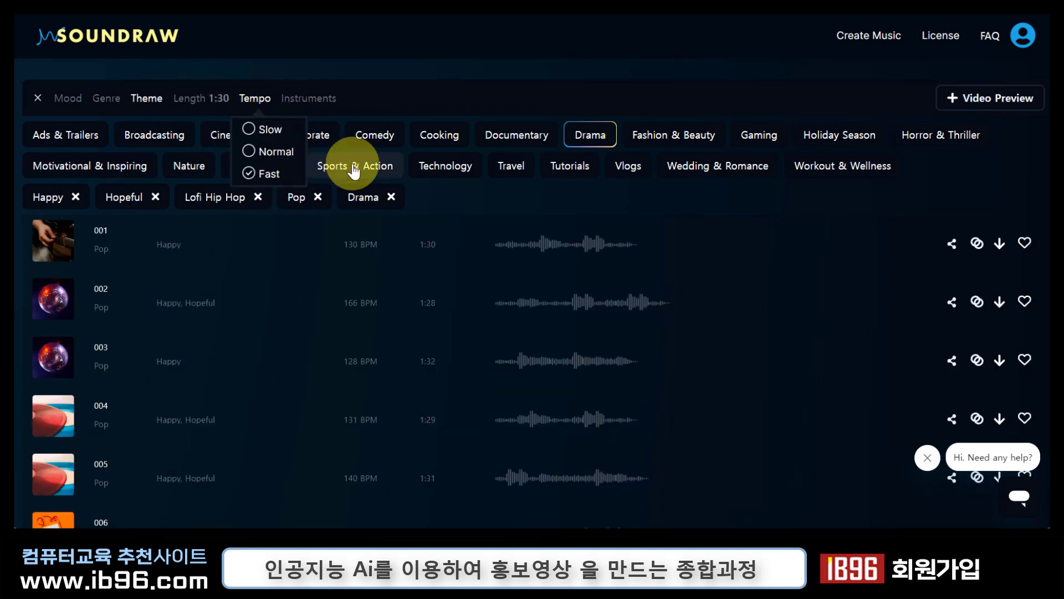
left_click(467, 52)
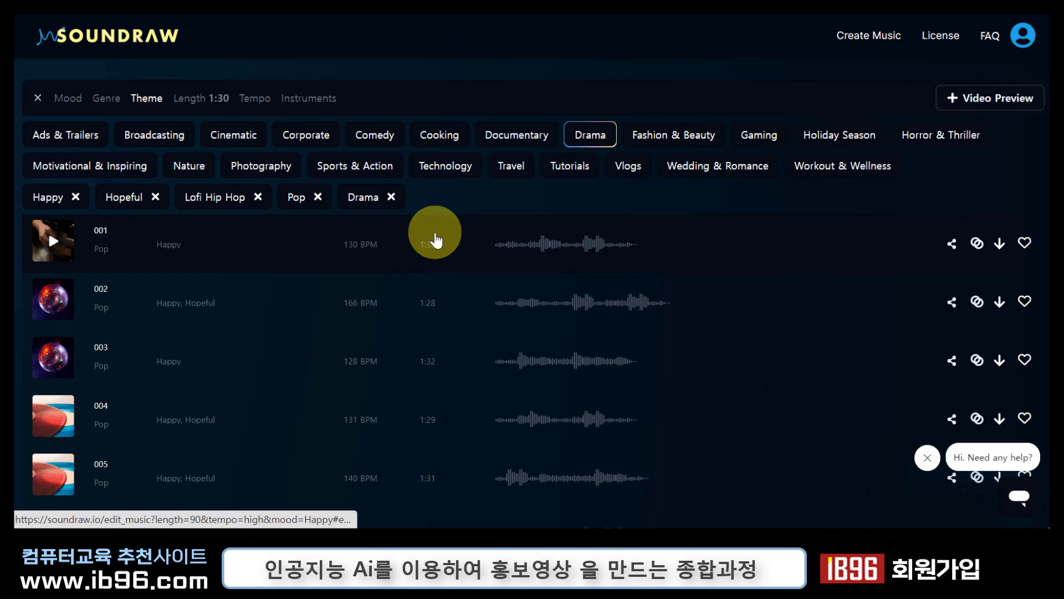
Audition the generated tracks one after another, from 001 through 006.
scroll(457, 380, "down", 2)
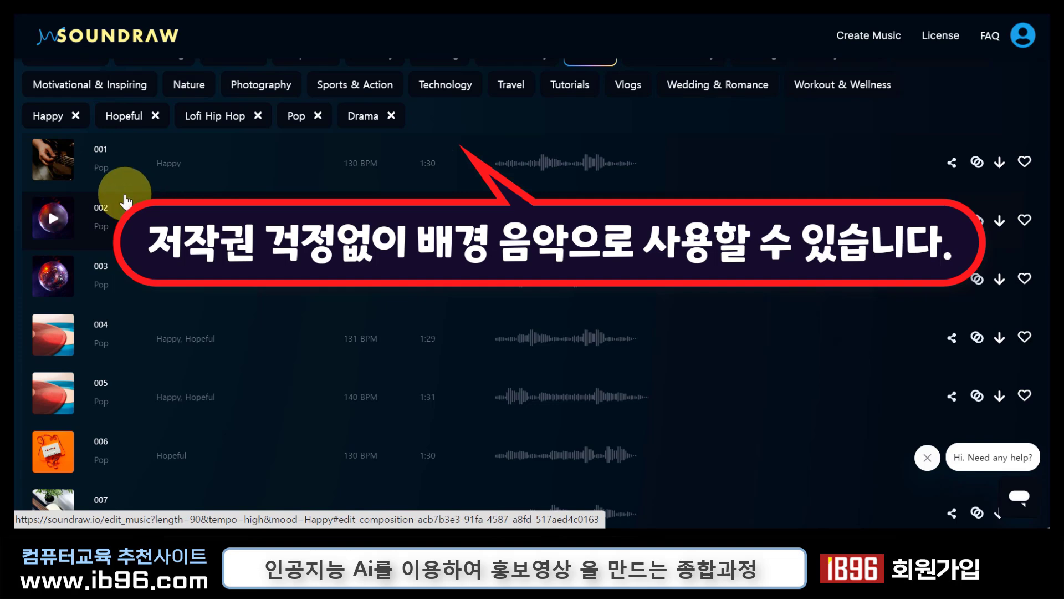
left_click(52, 162)
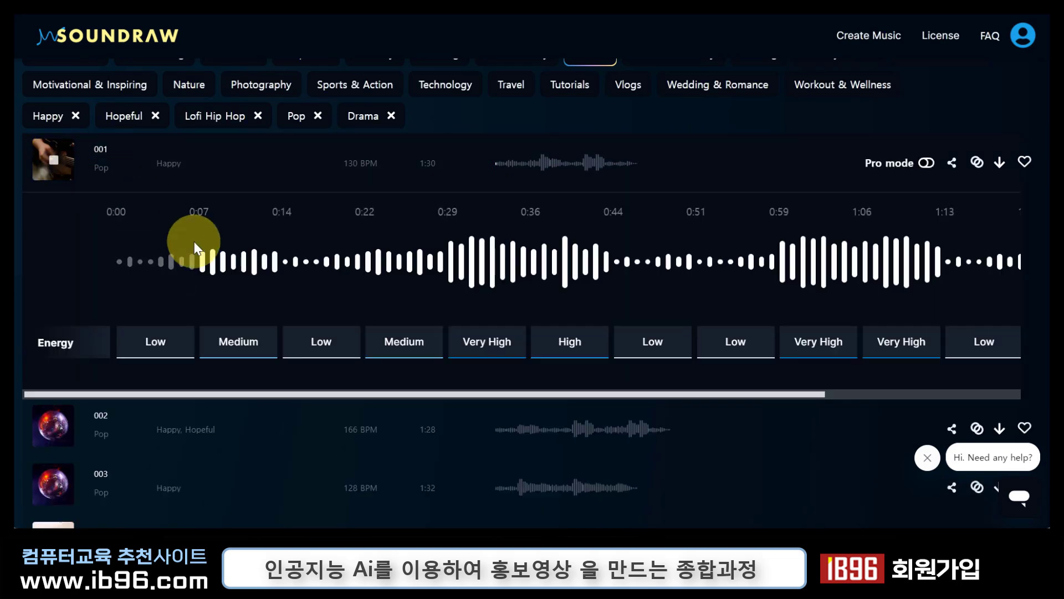
scroll(195, 241, "down", 3)
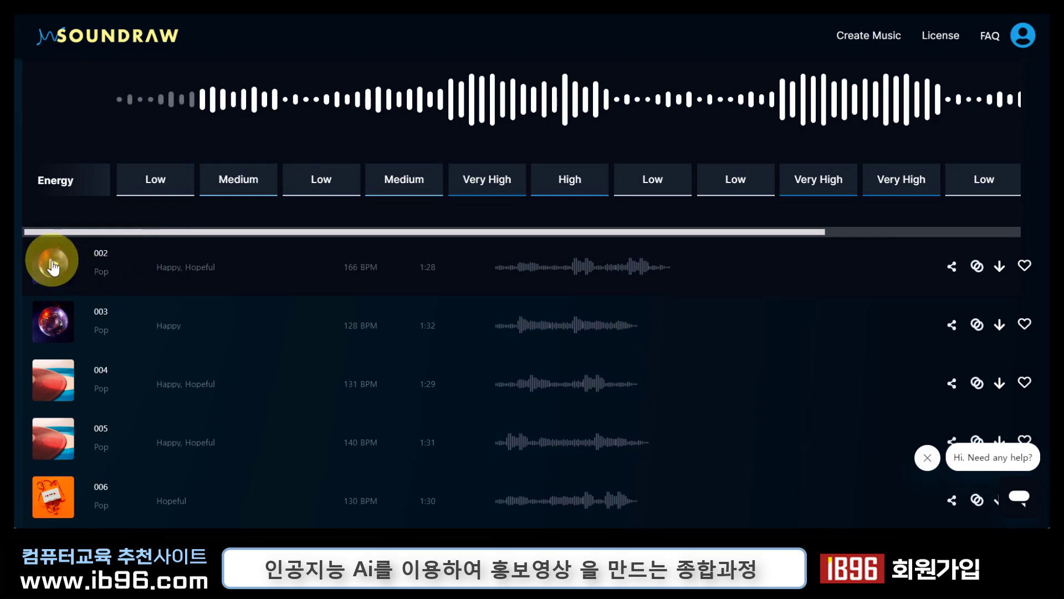
left_click(56, 263)
scroll(260, 296, "down", 1)
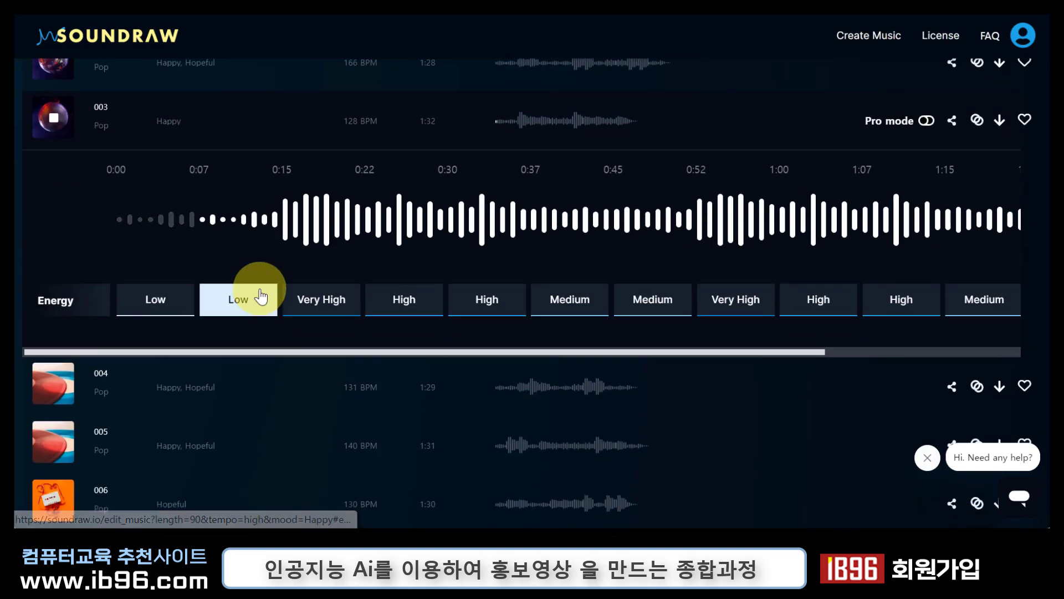
scroll(261, 296, "down", 2)
left_click(56, 311)
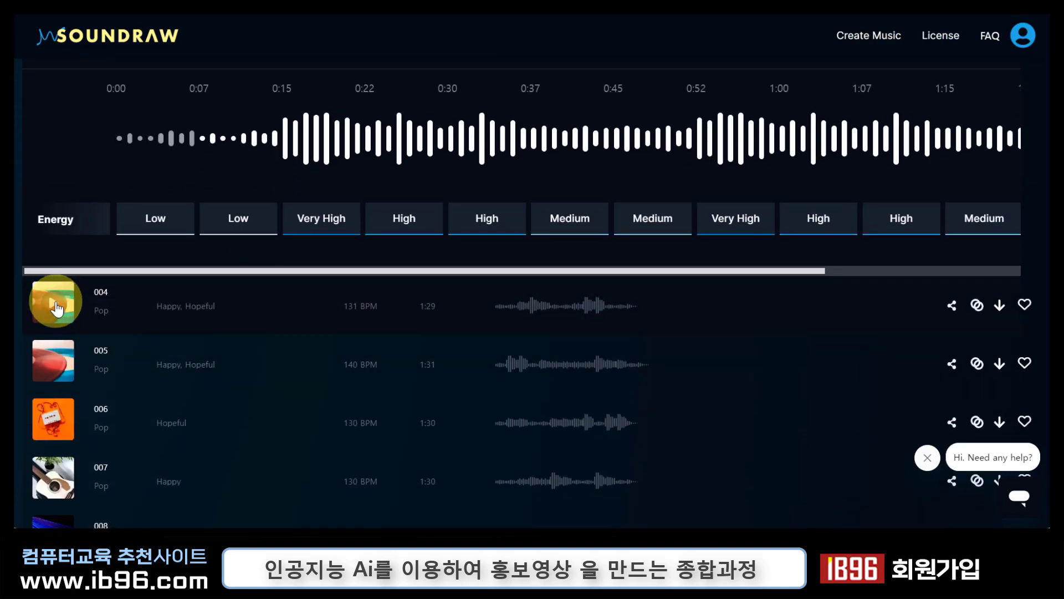
scroll(231, 338, "down", 3)
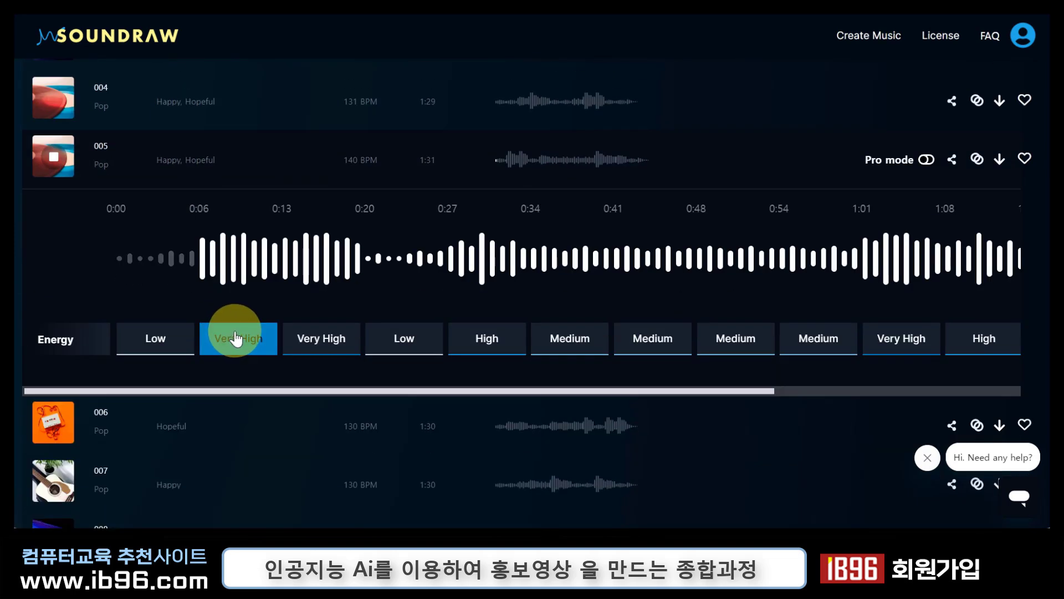
left_click(68, 435)
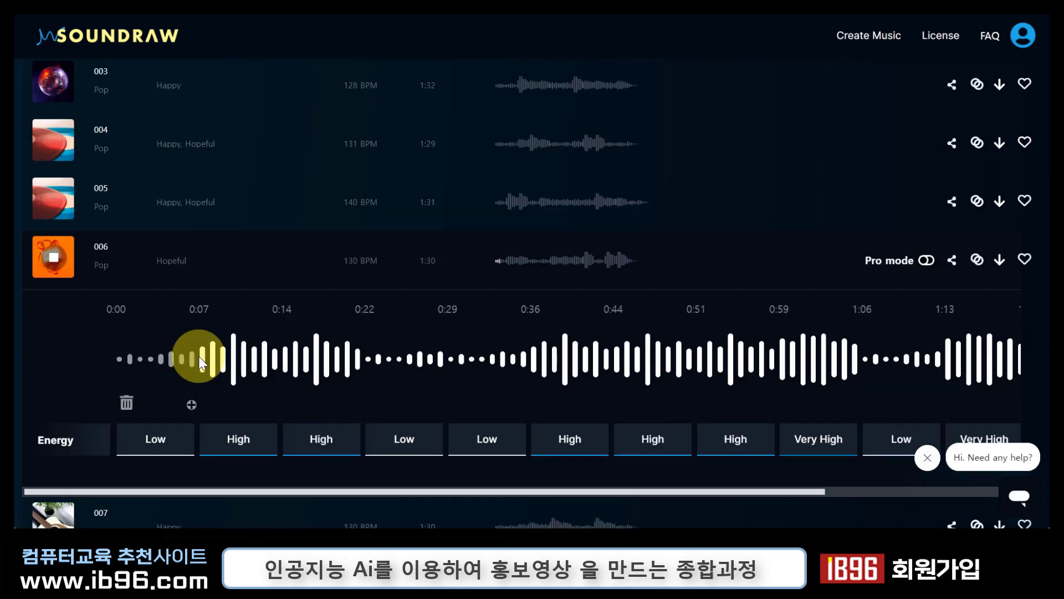
Listen to the section of track 006 starting at 0:07, then stop it and look over its other sections.
mouse_move(202, 354)
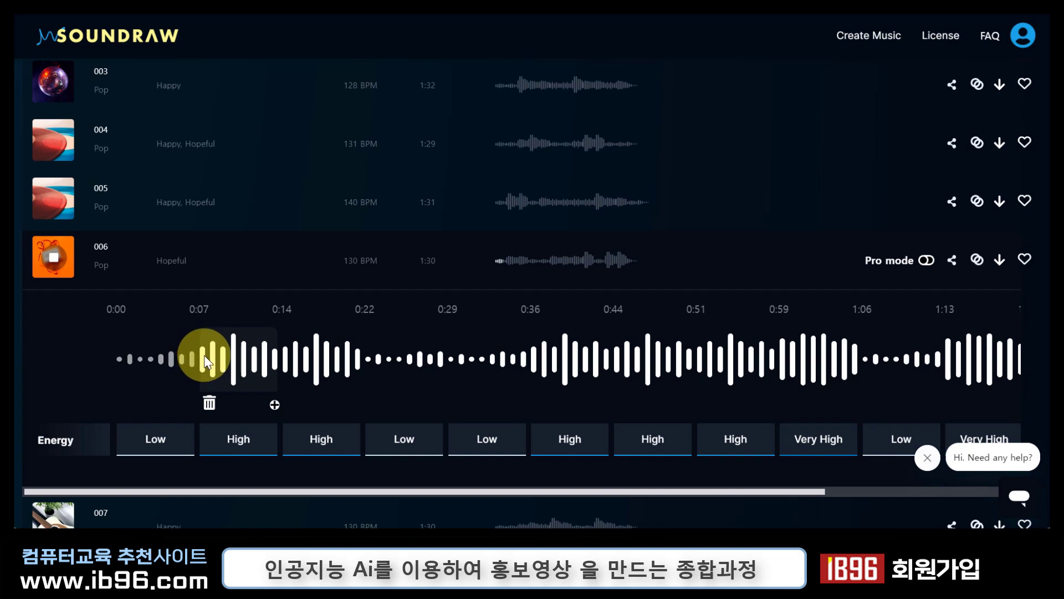
left_click(205, 354)
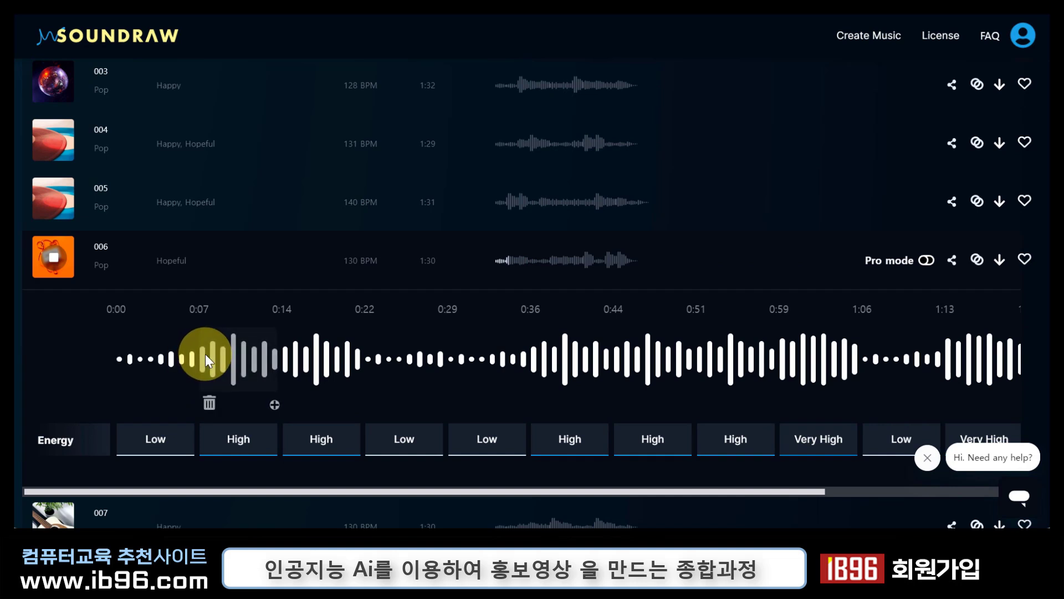
mouse_move(401, 336)
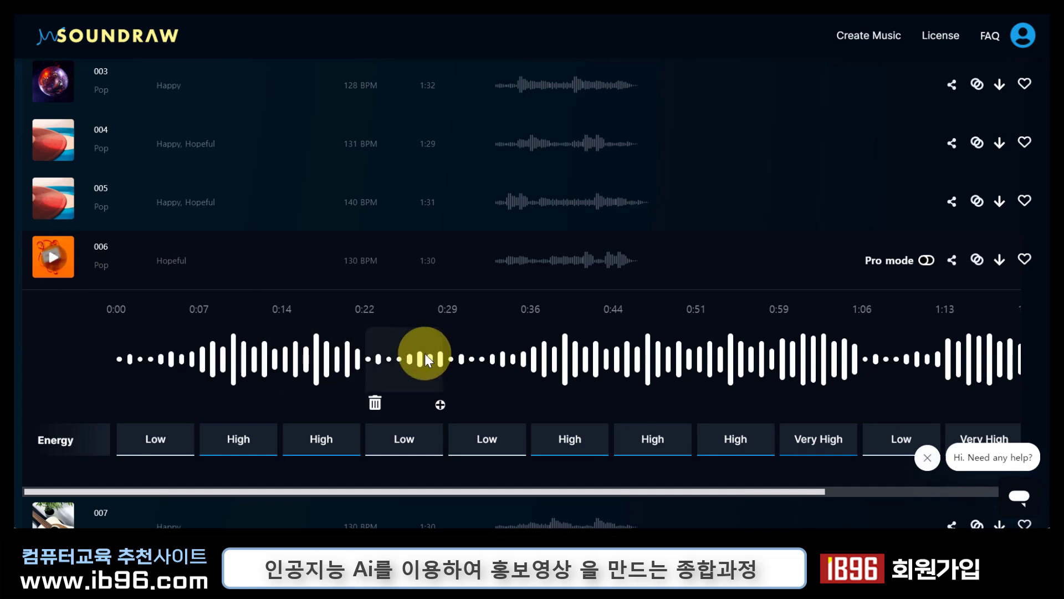
mouse_move(331, 355)
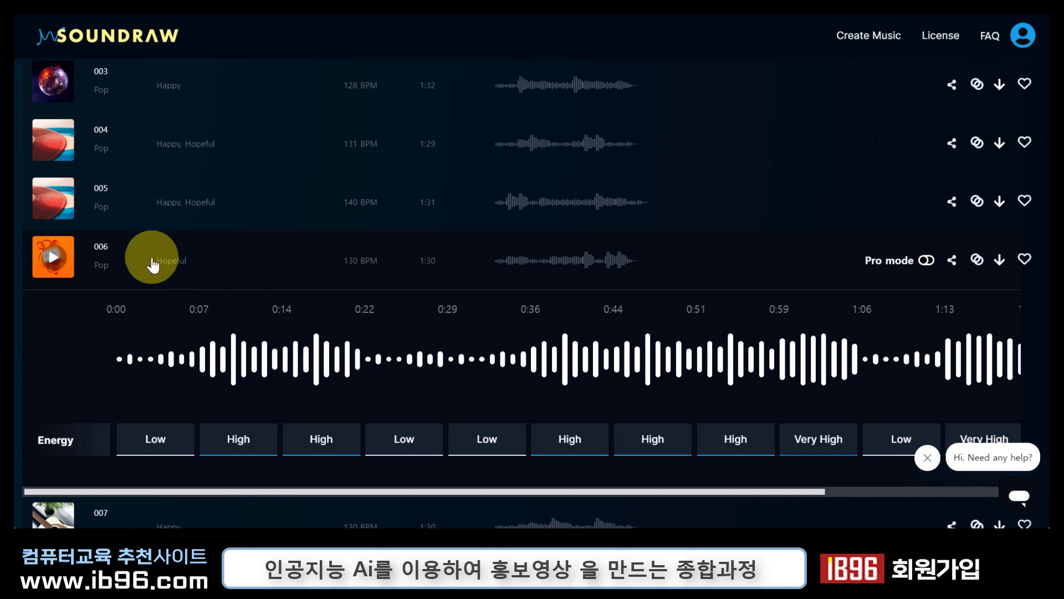
Audition track 005 and download it.
left_click(55, 203)
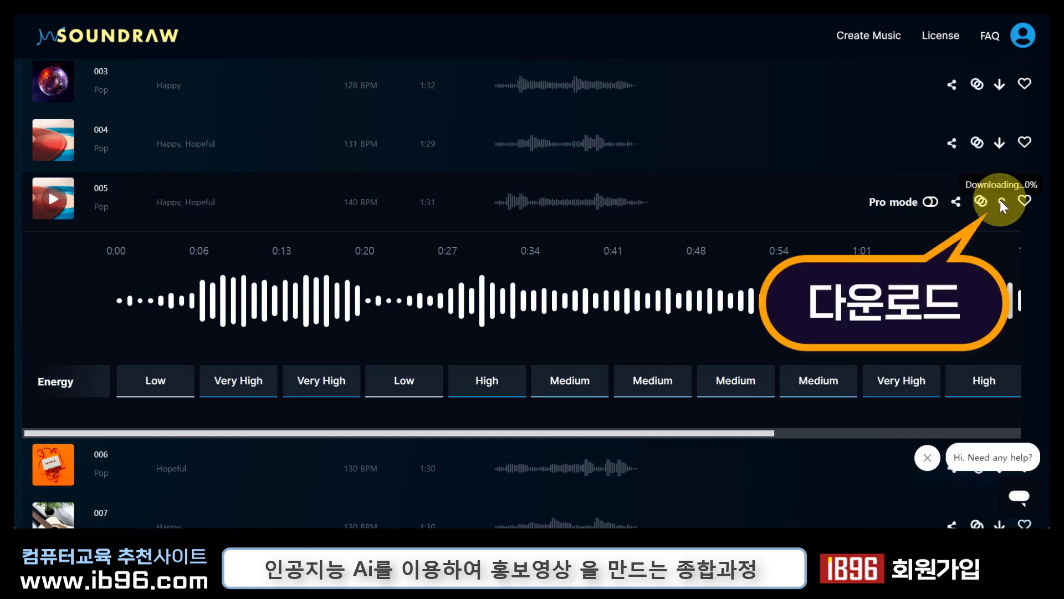
left_click(1000, 201)
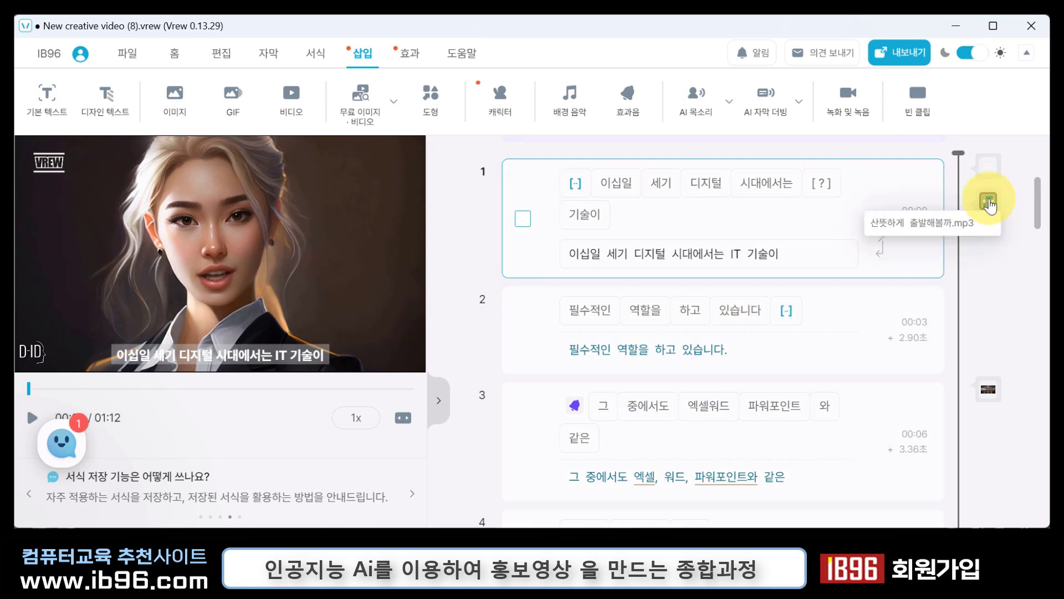
In Vrew, insert Techno__BPM140.wav from the Downloads folder as background music for all clips.
right_click(989, 207)
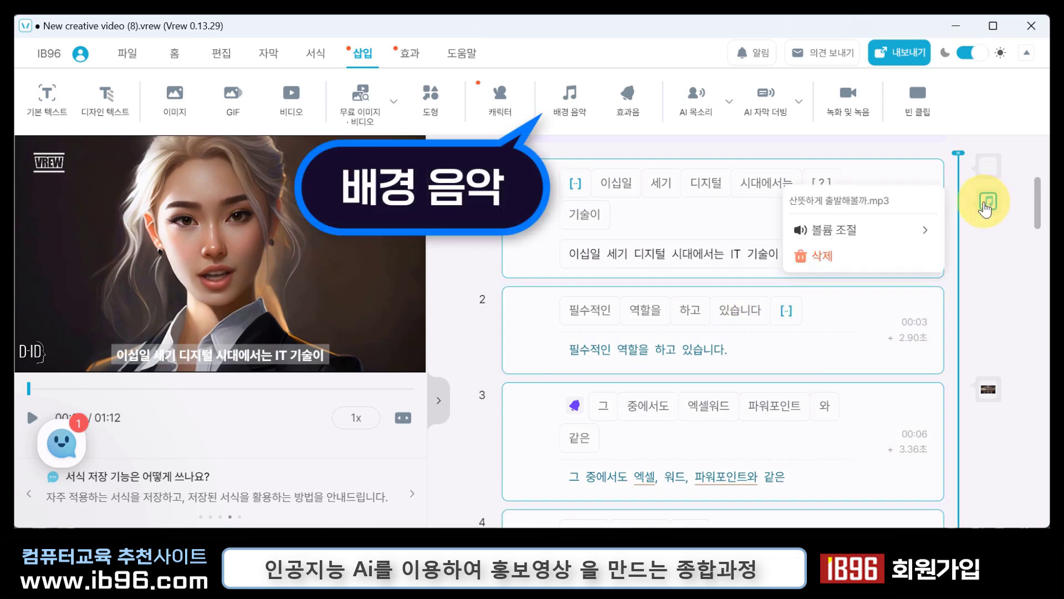
left_click(566, 111)
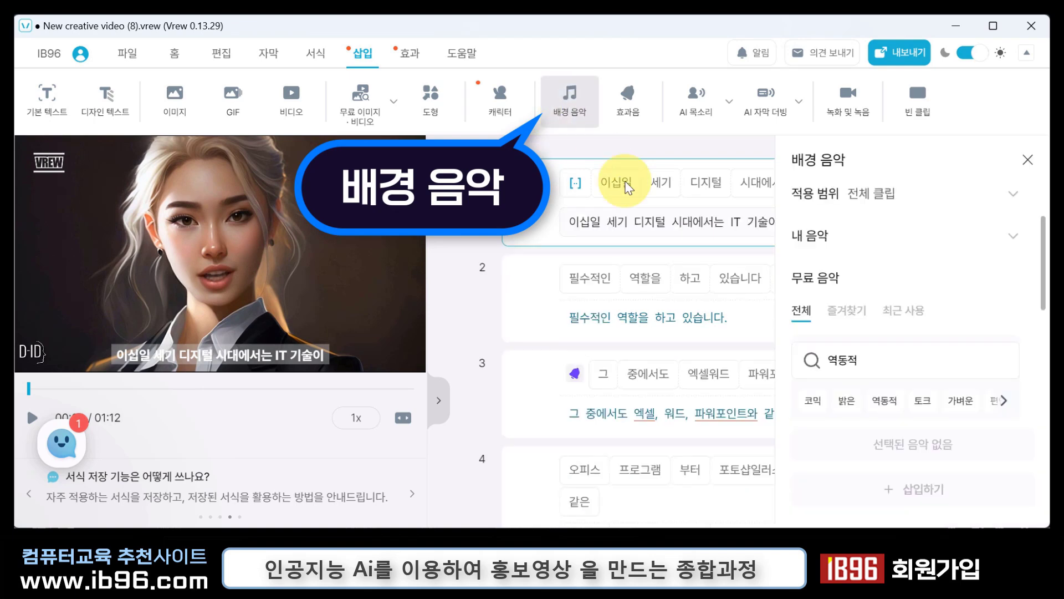
left_click(825, 239)
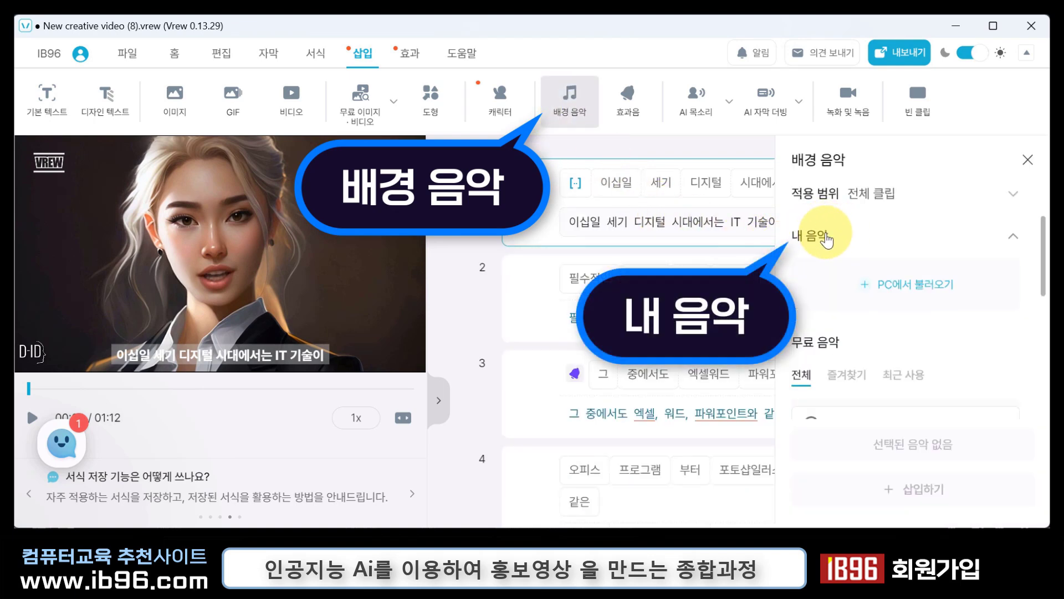
left_click(915, 284)
key("Escape")
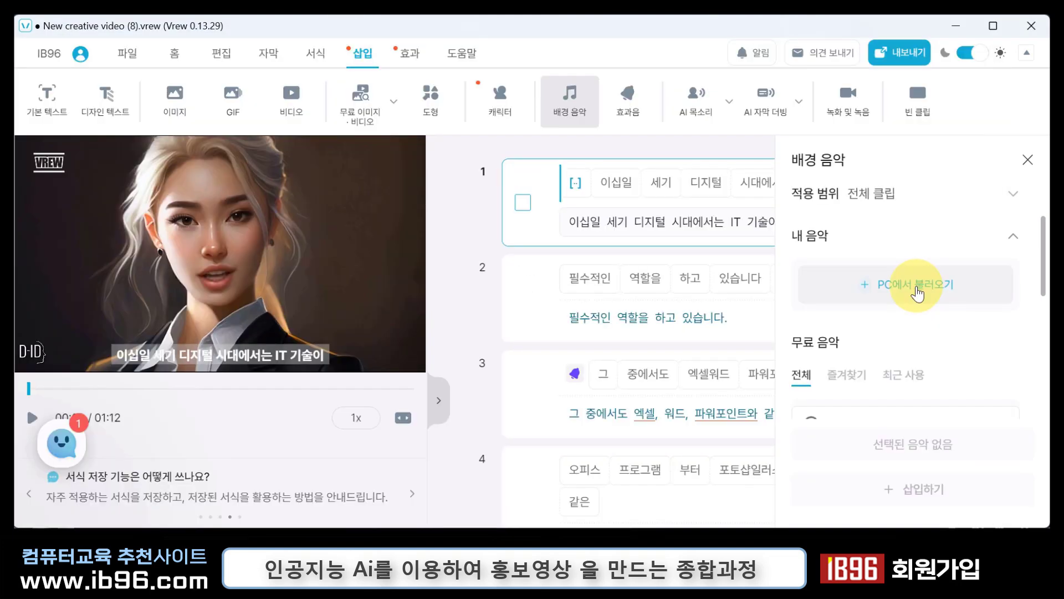
left_click(918, 286)
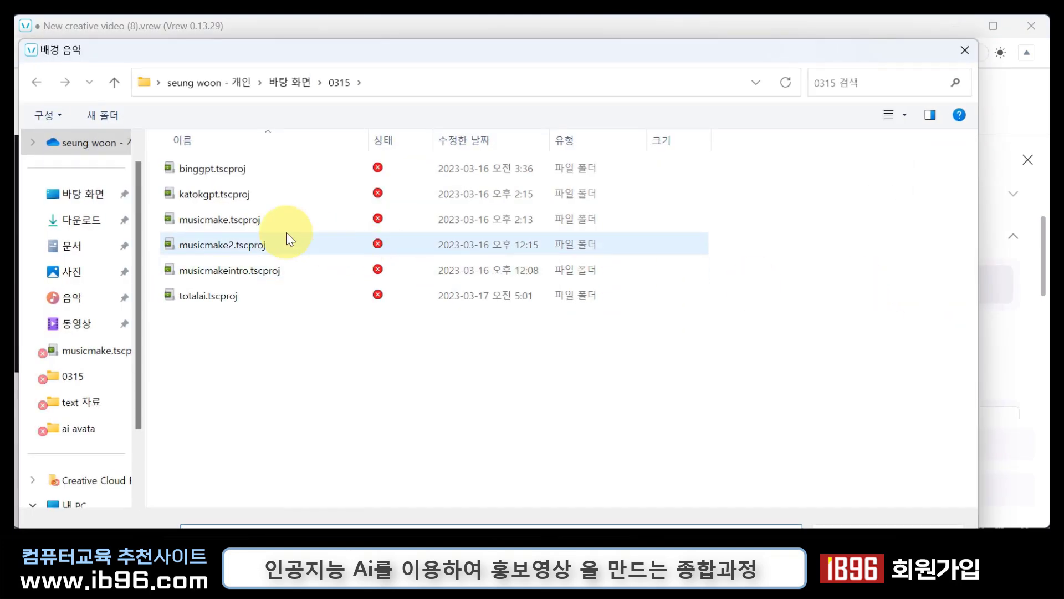
left_click(57, 224)
left_click(211, 192)
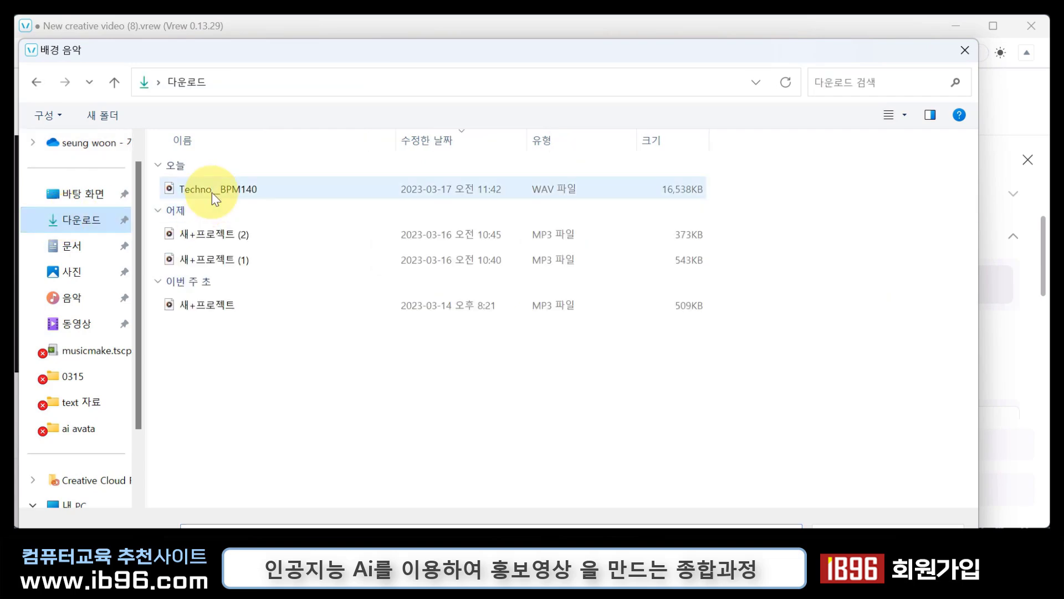
double_click(212, 192)
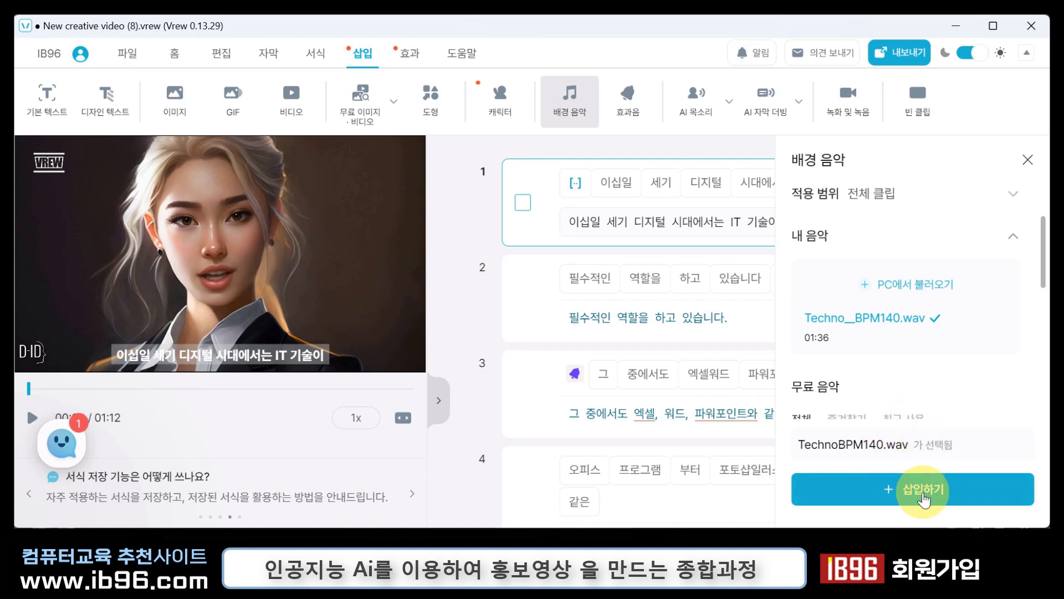
left_click(923, 489)
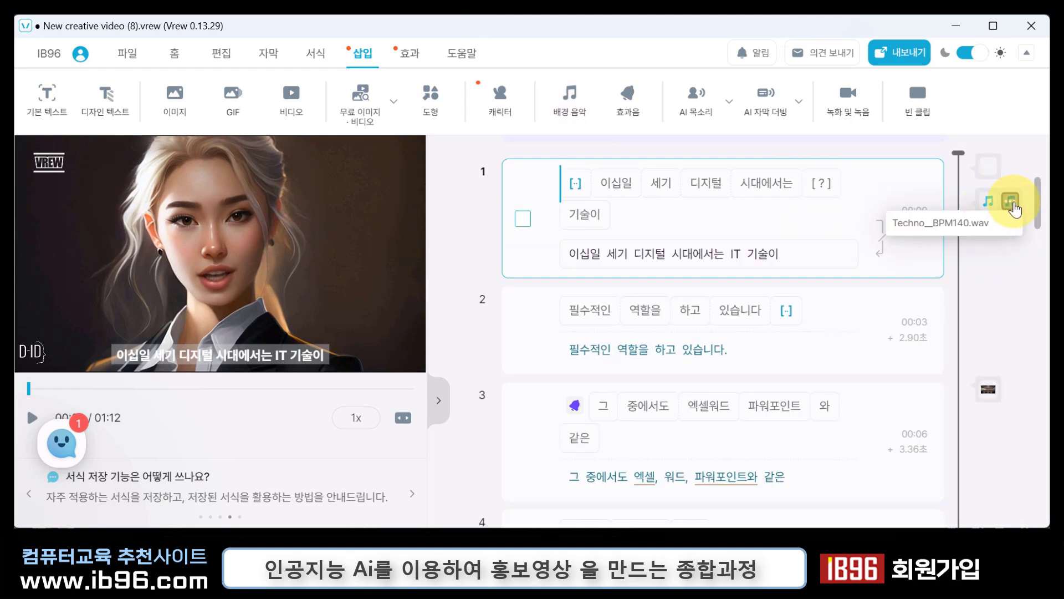
Mute the 산뜻하게 출발해볼까.mp3 background track by setting its volume to 0.
left_click(985, 205)
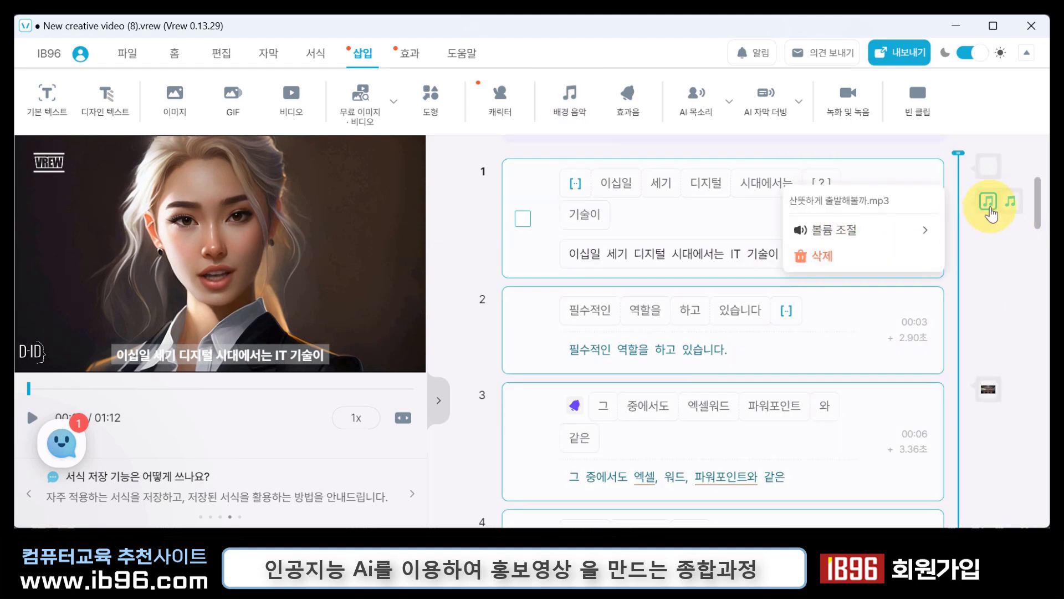
left_click(922, 232)
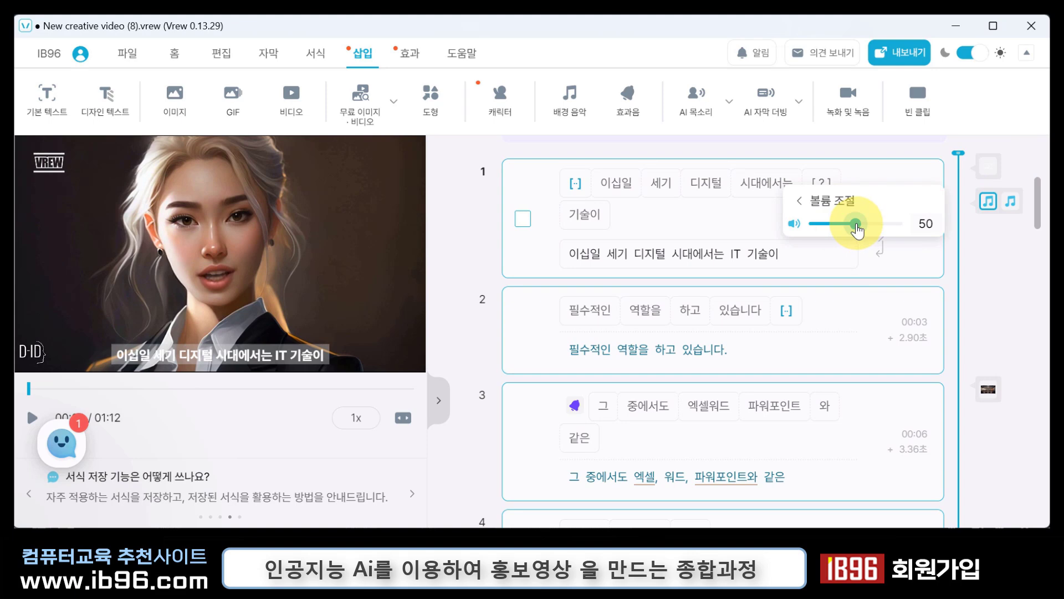
left_click_drag(857, 228, 807, 235)
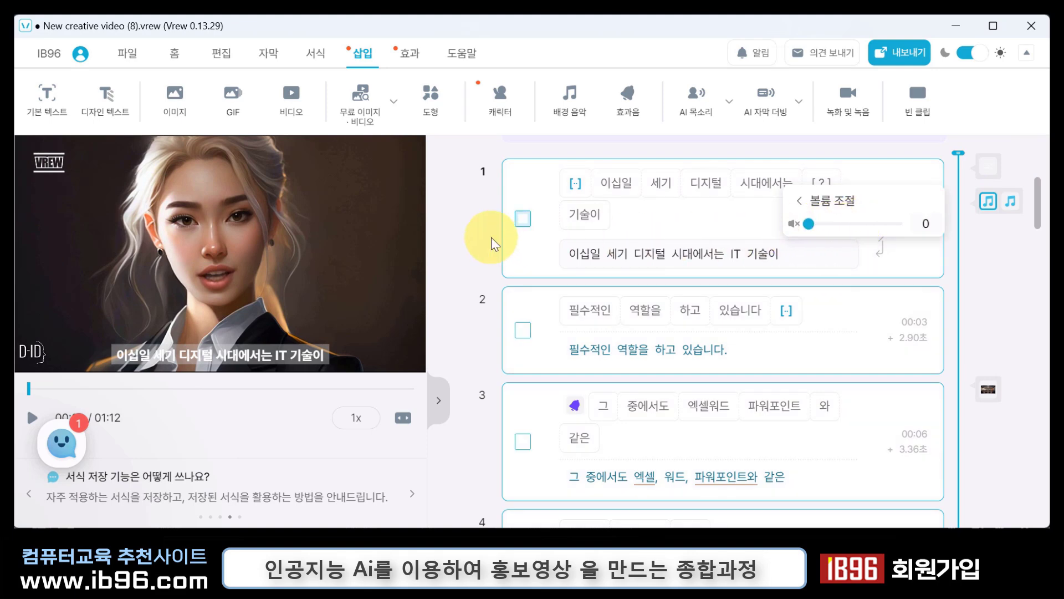
Play the video from the start of clip 1 to hear the new background music, and pause during clip 4.
left_click(567, 183)
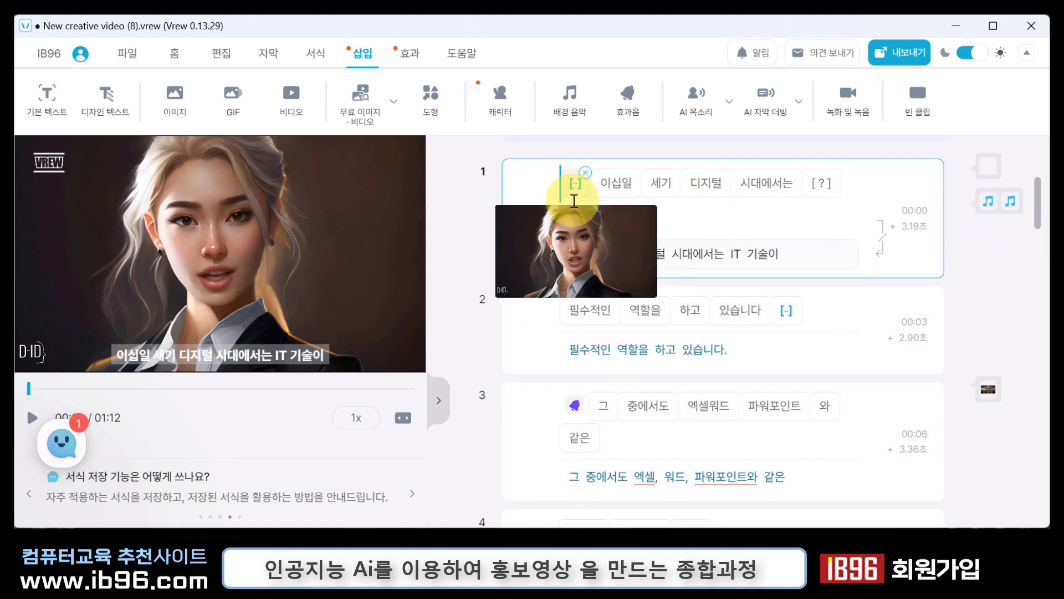
key("space")
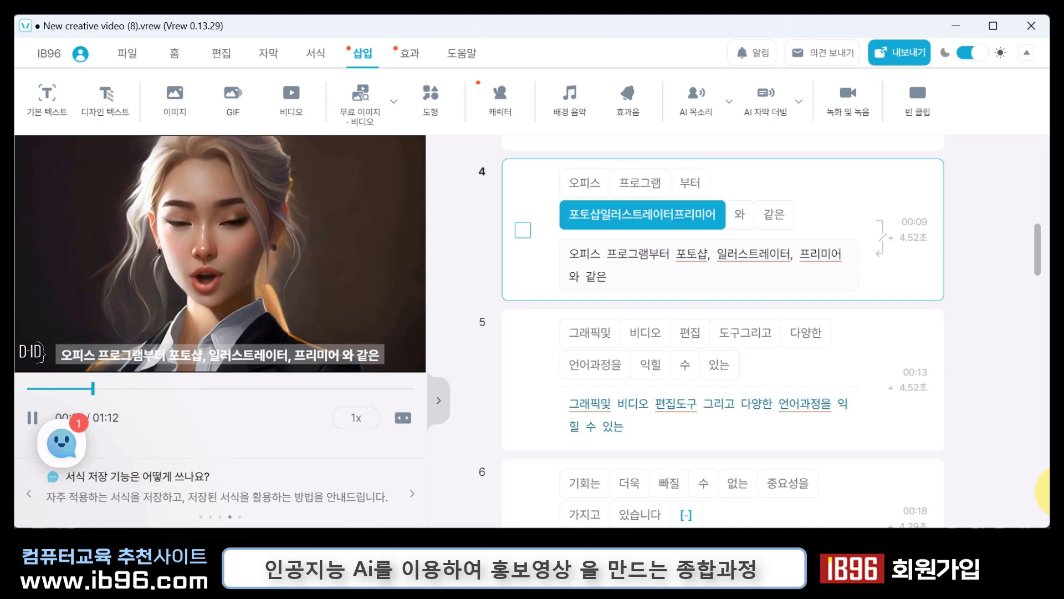
left_click(31, 417)
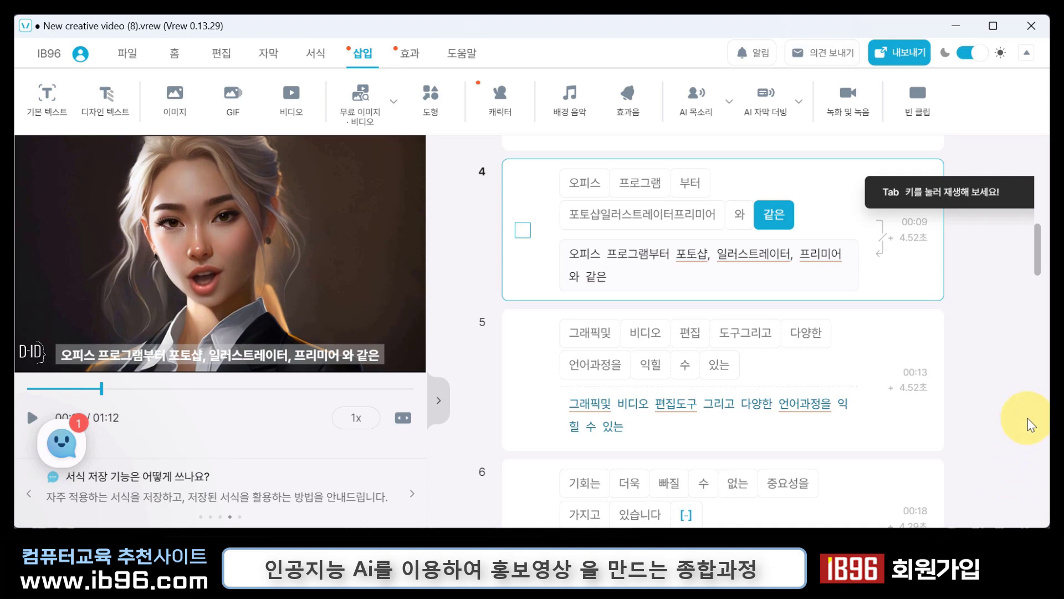
Adjust the volume of the Techno__BPM140.wav background track attached to clip 1.
scroll(950, 355, "up", 10)
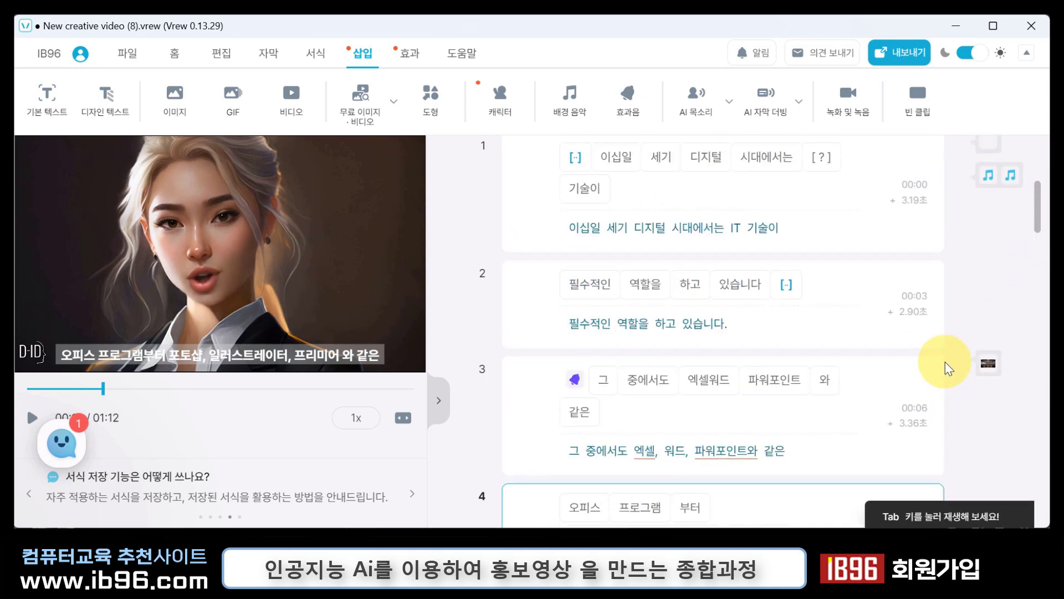
left_click(1010, 315)
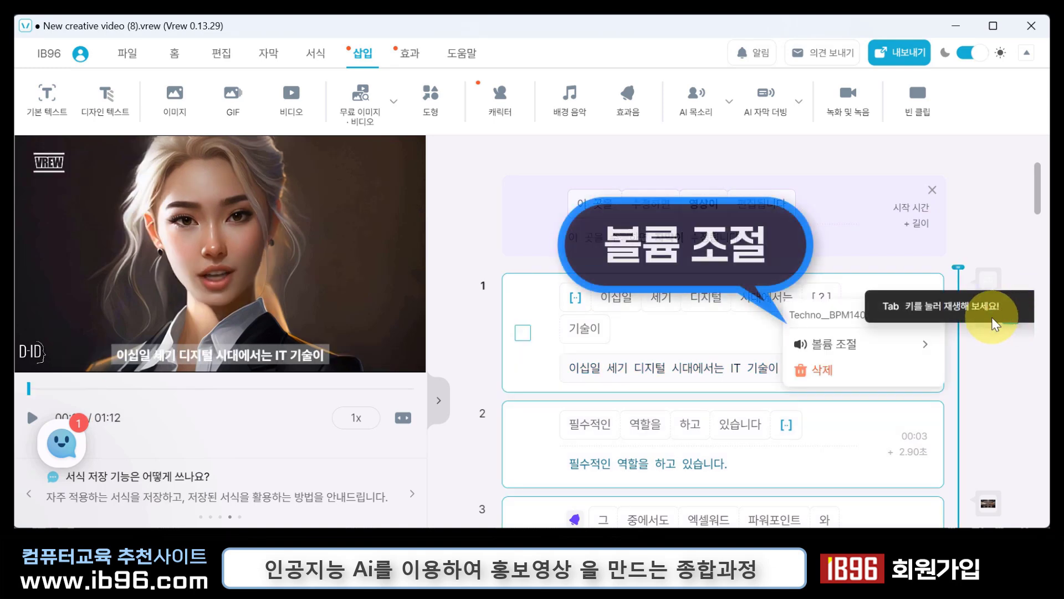
left_click(848, 339)
mouse_move(875, 353)
left_mouse_down()
mouse_move(823, 351)
mouse_move(857, 350)
left_mouse_up()
left_click(998, 394)
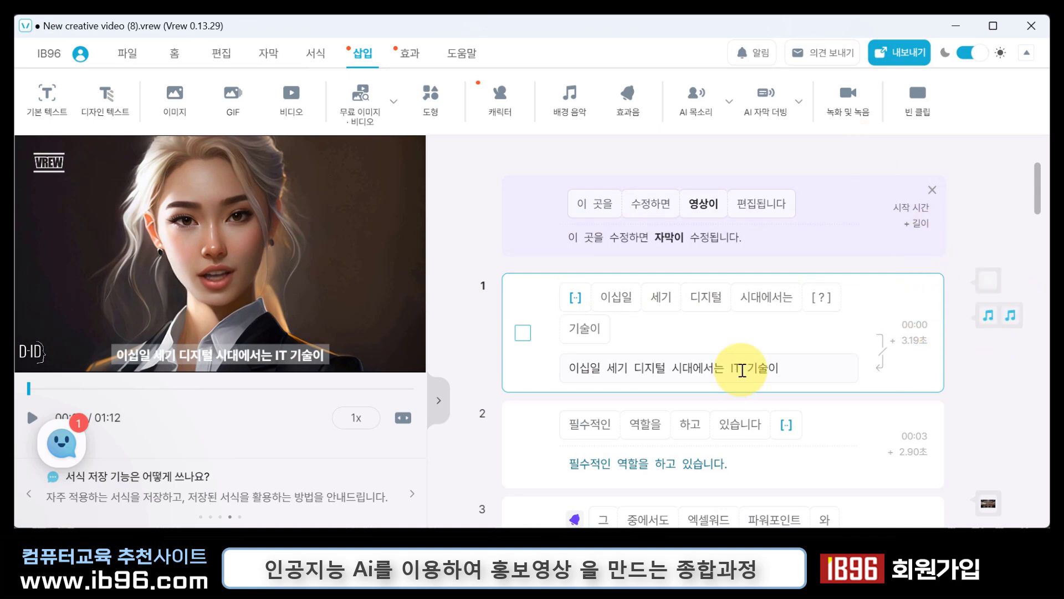
mouse_move(734, 396)
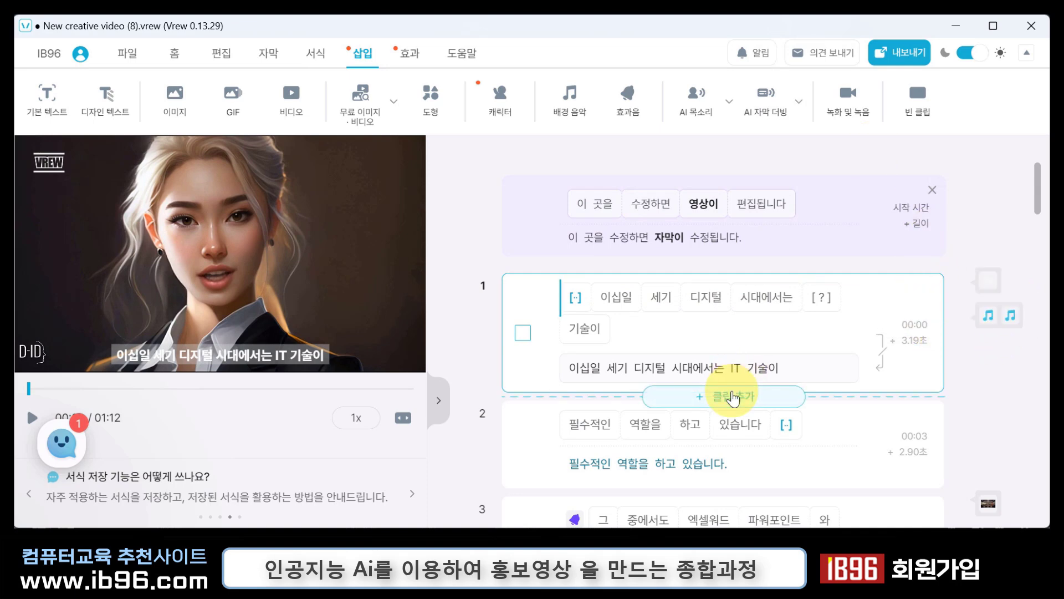
Set up an MP4 export of all clips with resolution FHD 수준 (1890 x 1080) and quality 최고화질.
left_click(131, 55)
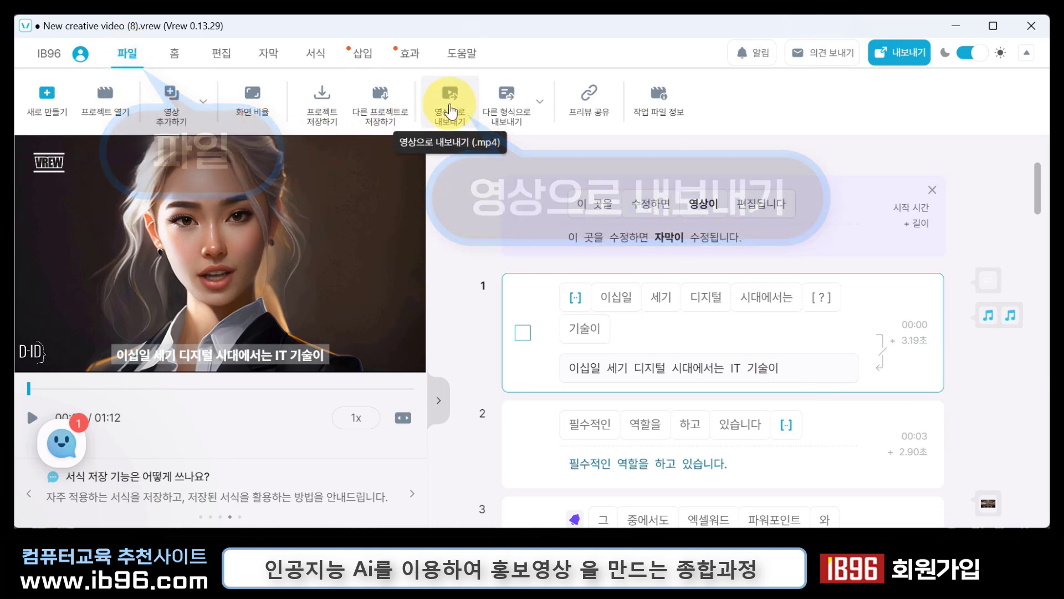
left_click(451, 110)
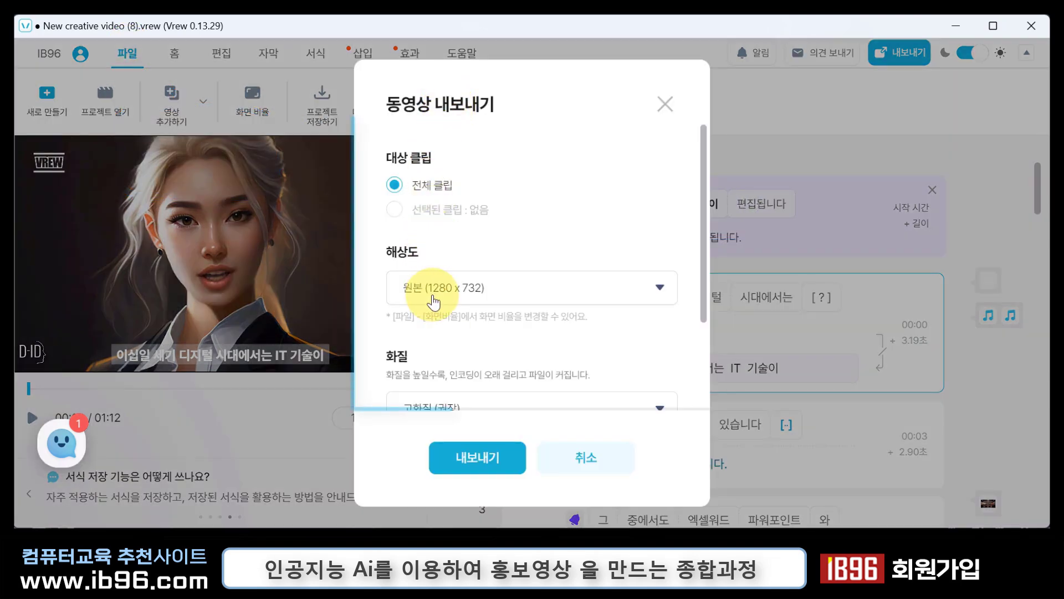
scroll(449, 293, "down", 3)
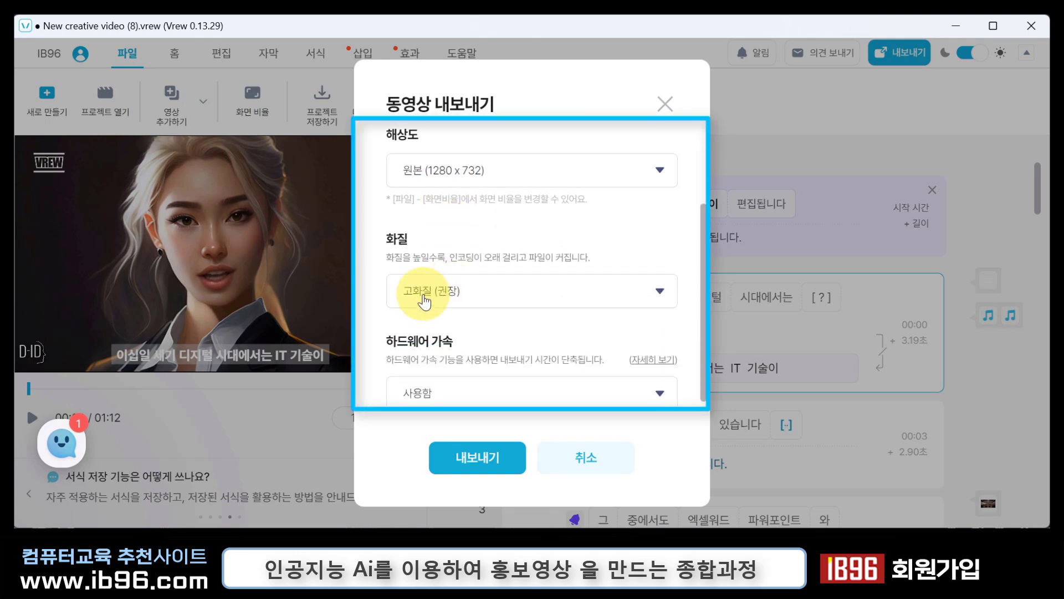
left_click(499, 170)
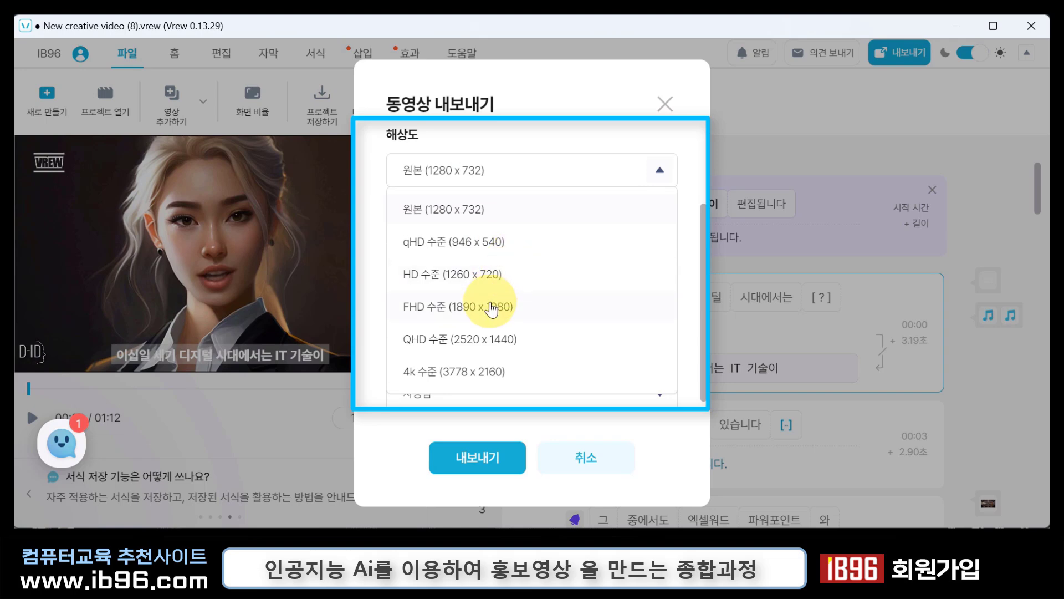
left_click(492, 308)
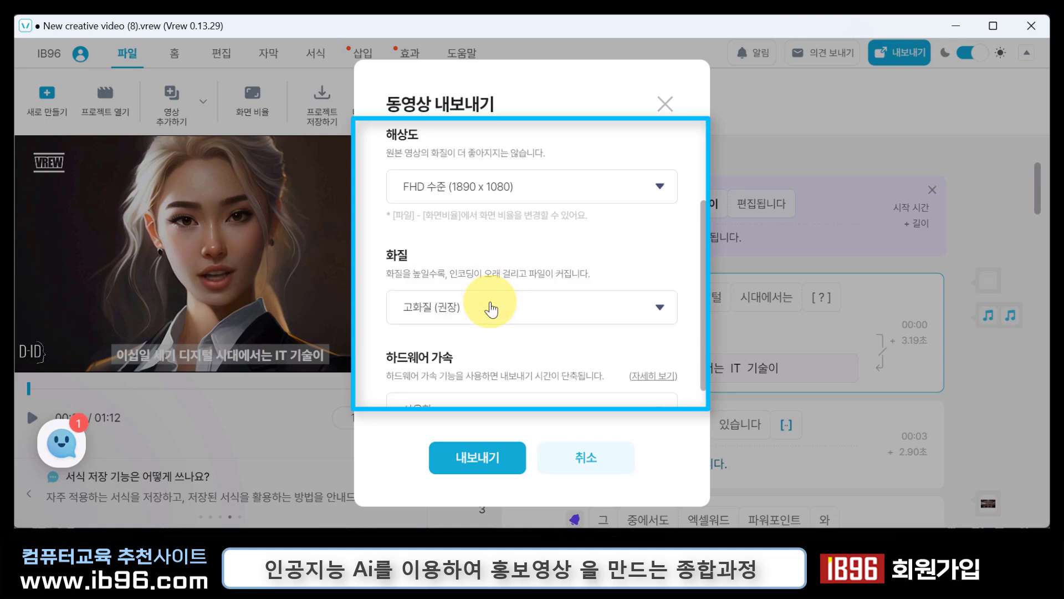
left_click(490, 309)
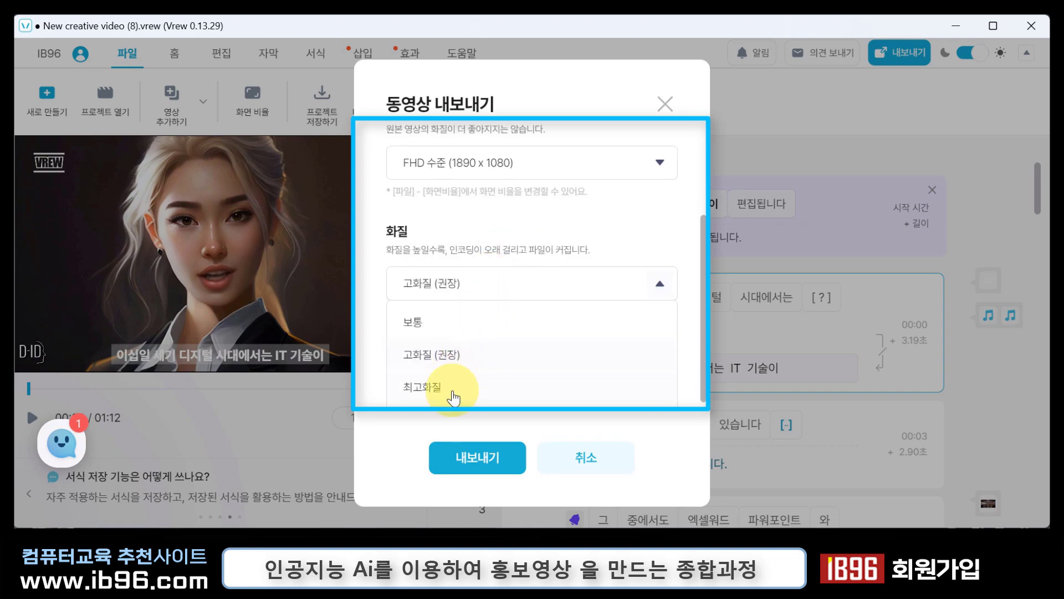
left_click(453, 395)
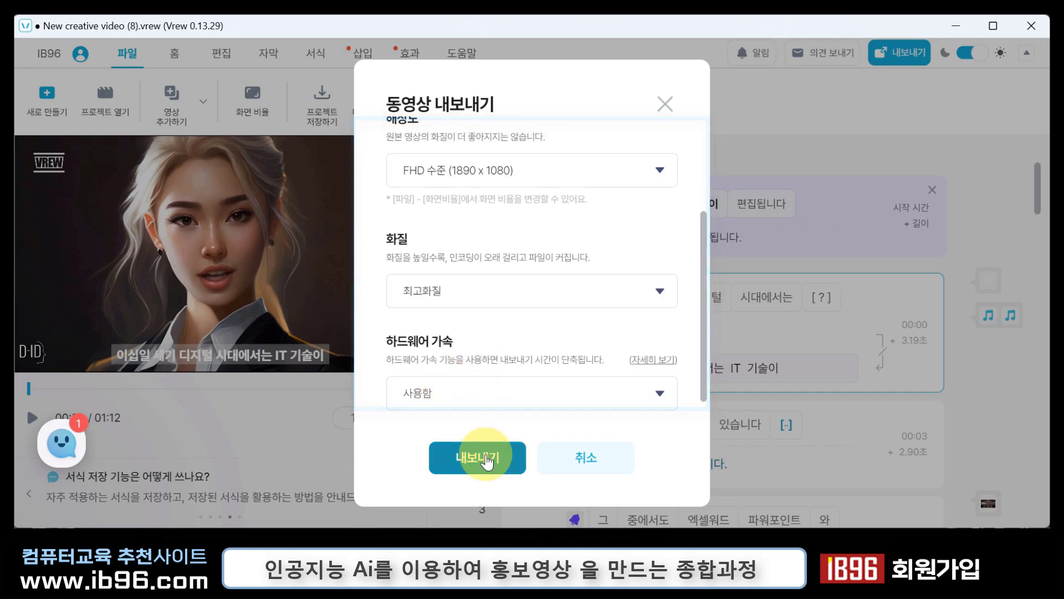
Export the video to the desktop under the file name New creative video (8)_exported.
left_click(486, 459)
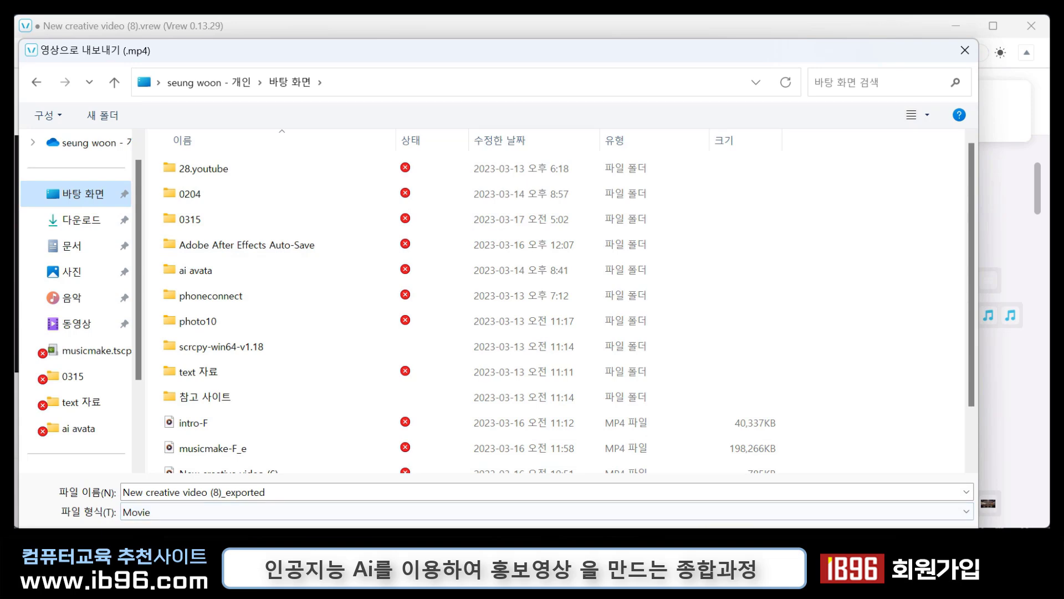
key("Return")
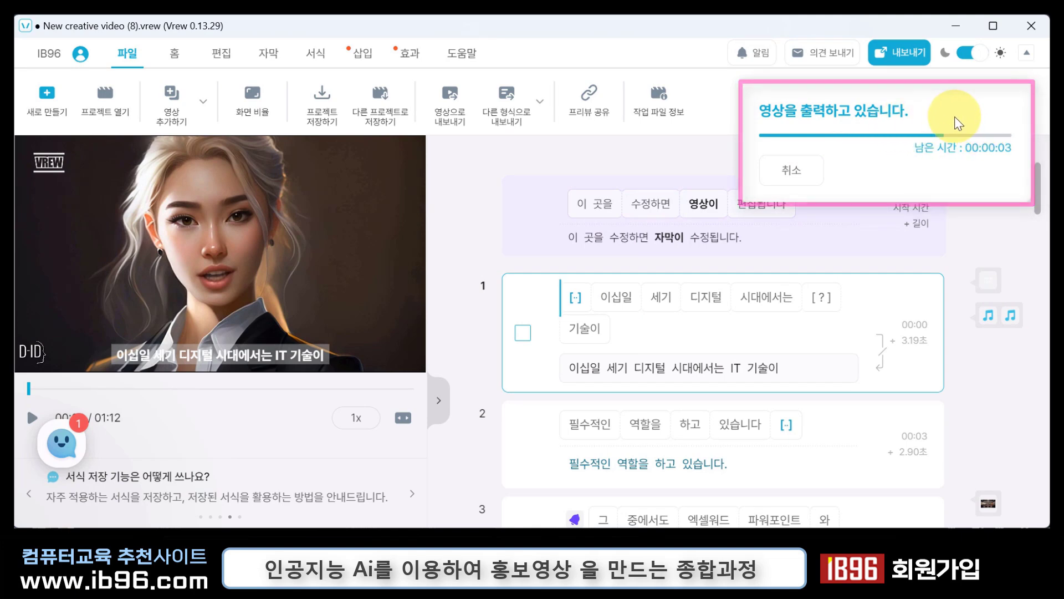
left_click(592, 354)
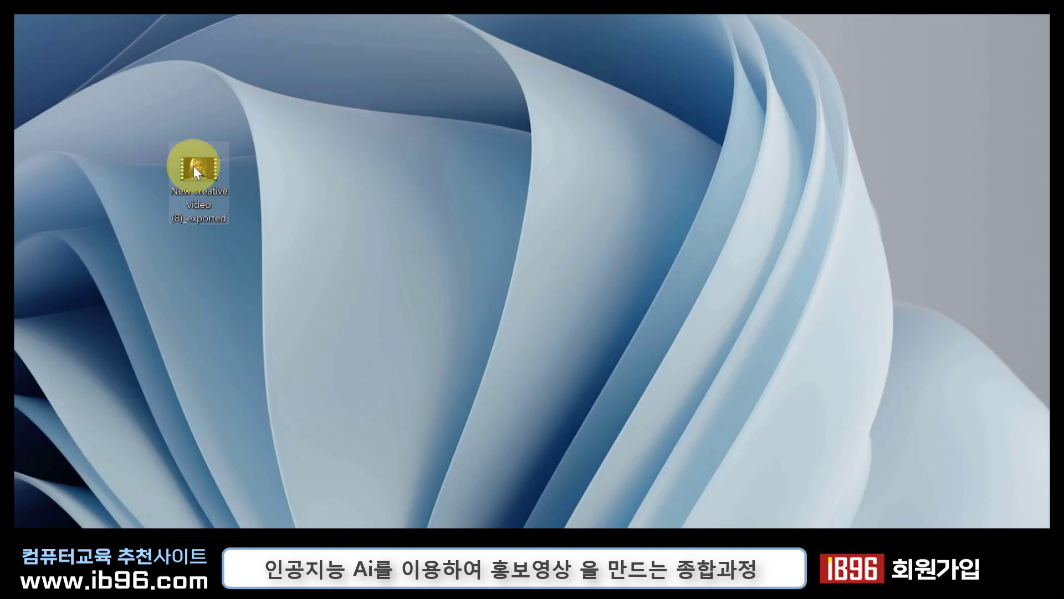
Open New creative video (8)_exported from the desktop in the media player and play it.
mouse_move(201, 203)
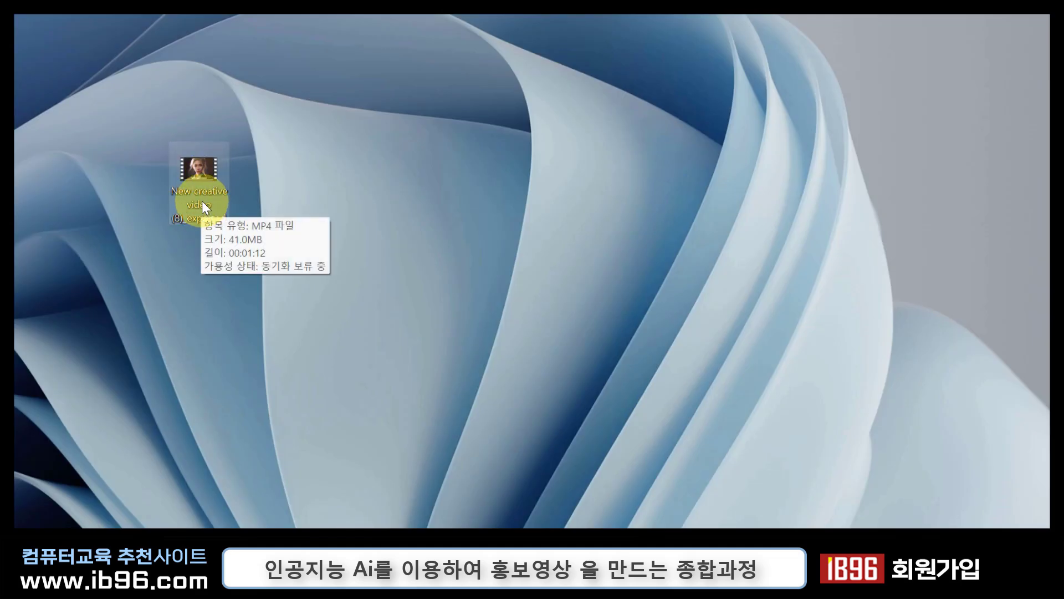
double_click(205, 167)
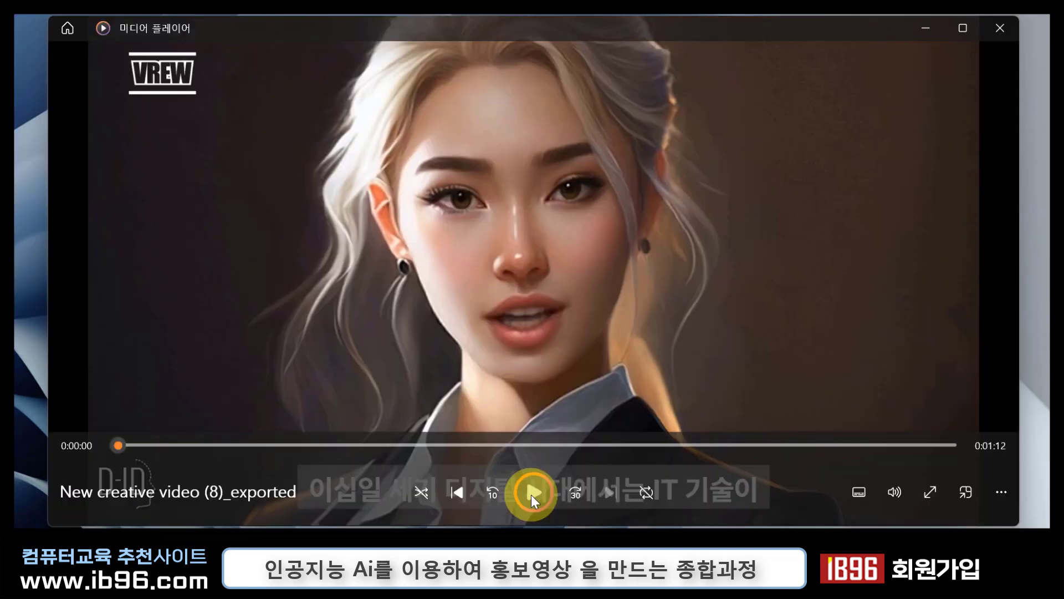
left_click(531, 494)
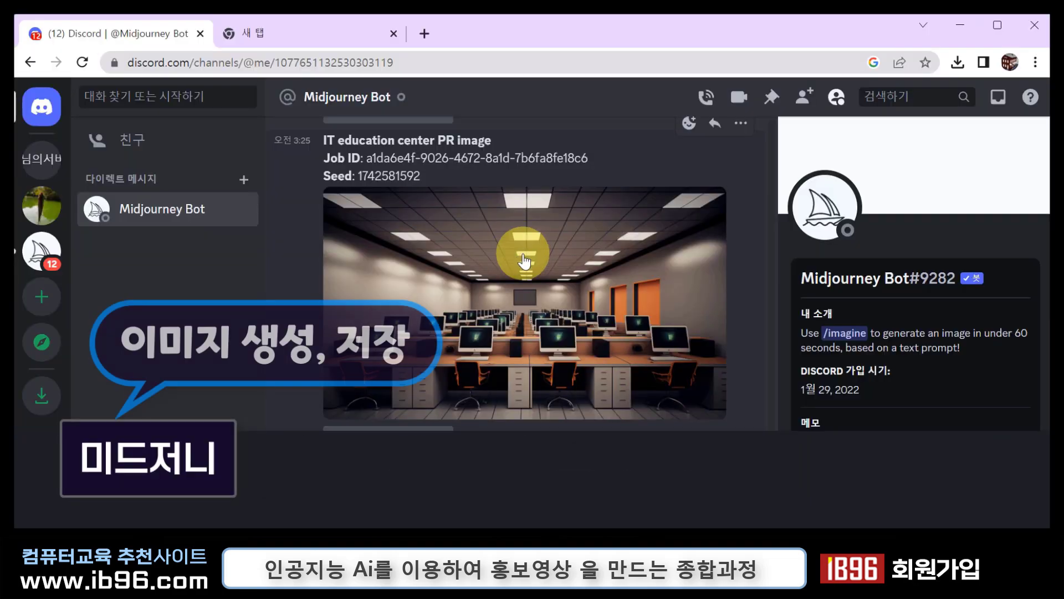
scroll(527, 277, "up", 15)
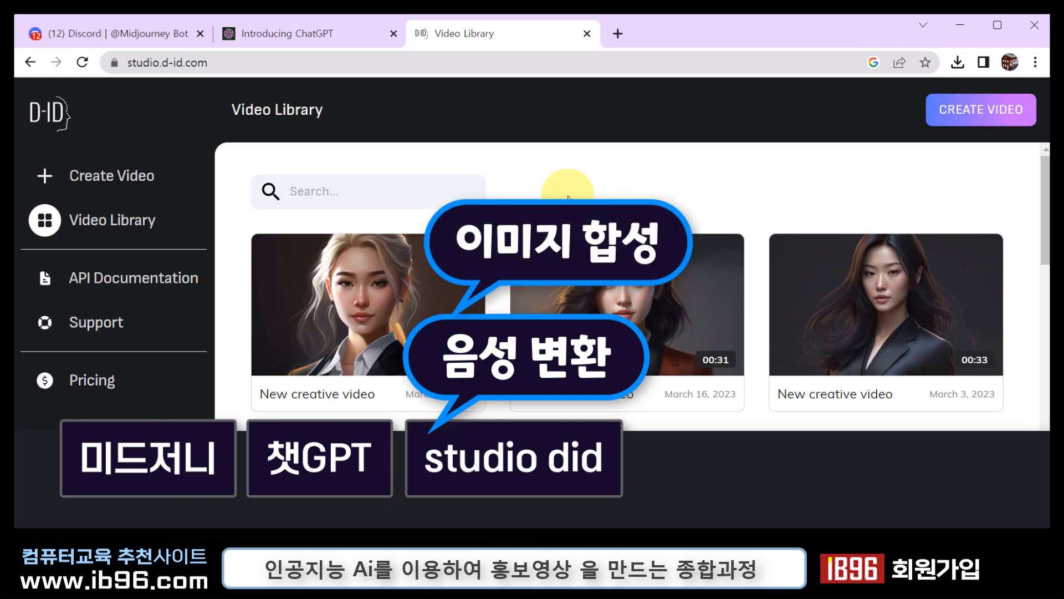
mouse_move(391, 276)
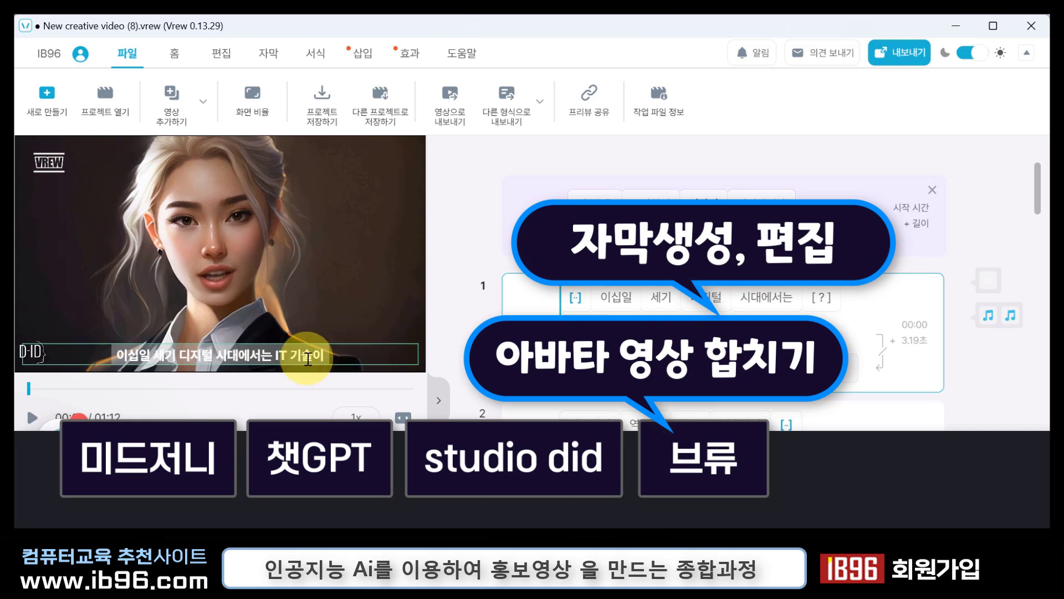
scroll(707, 314, "down", 1)
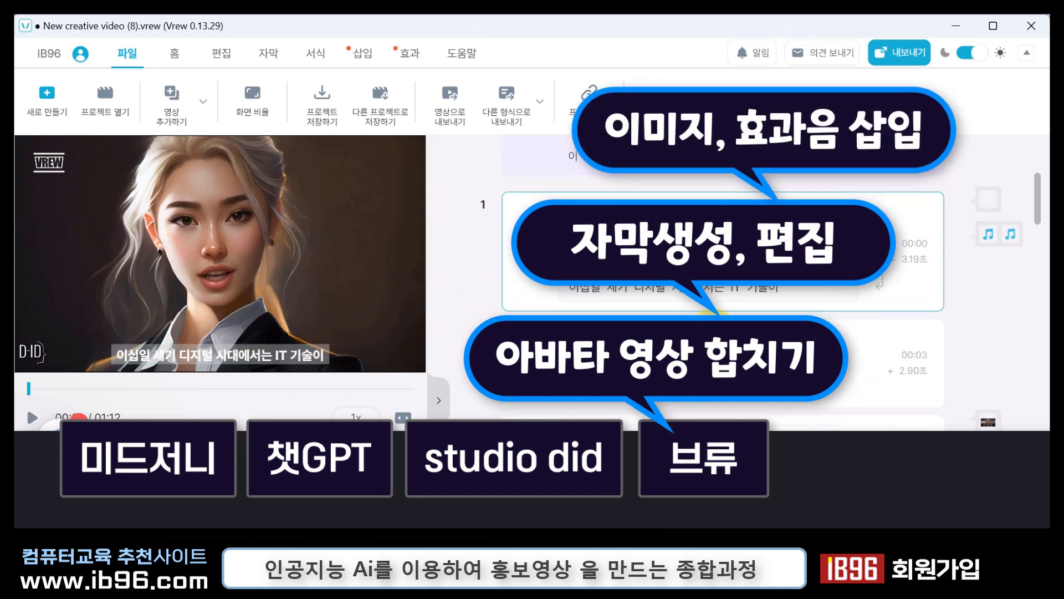
left_click(989, 421)
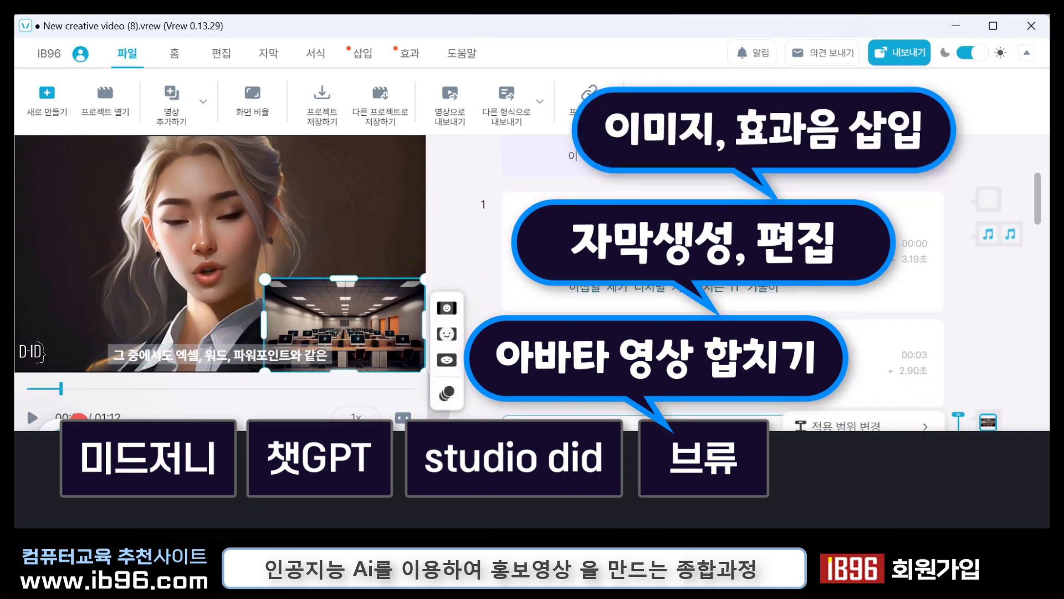
scroll(841, 367, "up", 1)
left_click(841, 368)
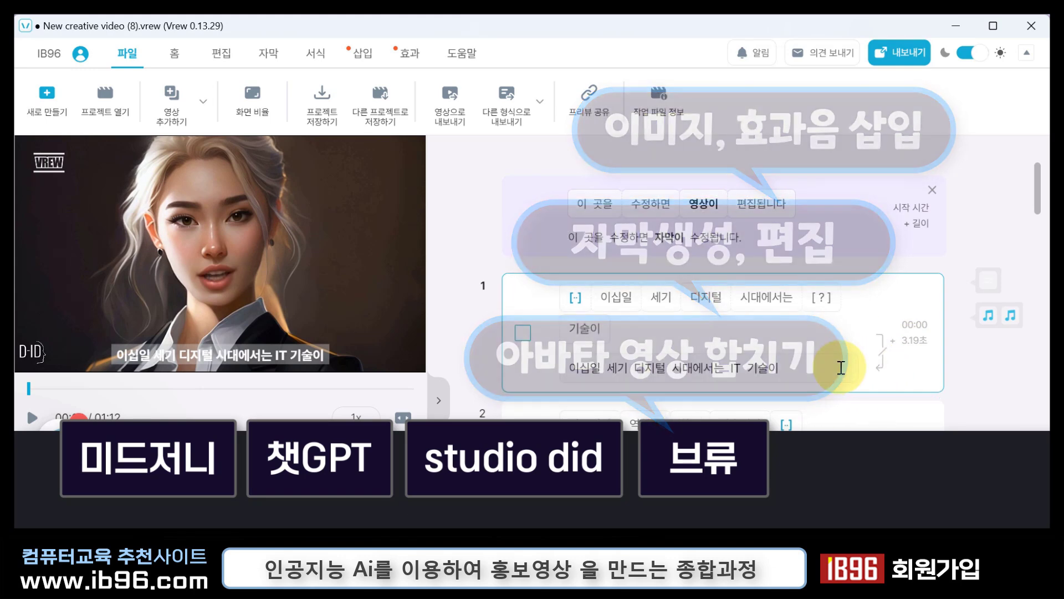